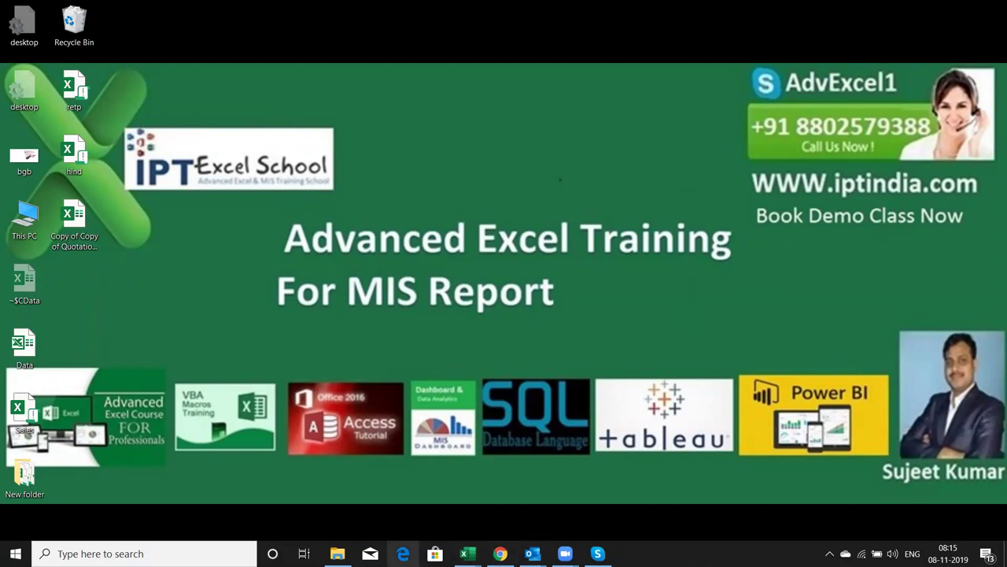
Launch File Explorer from the taskbar so it shows the Documents folder with its 42 items.
{"action": "left_click", "coordinate": [337, 553]}
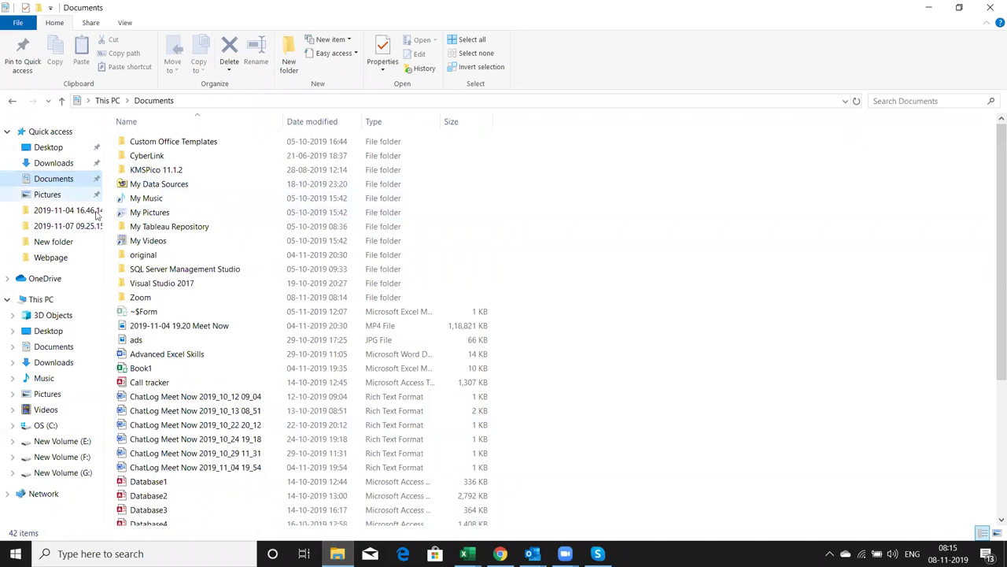
Open the Zoom folder in Documents and then its newest meeting recording folder.
{"action": "left_click", "coordinate": [183, 301]}
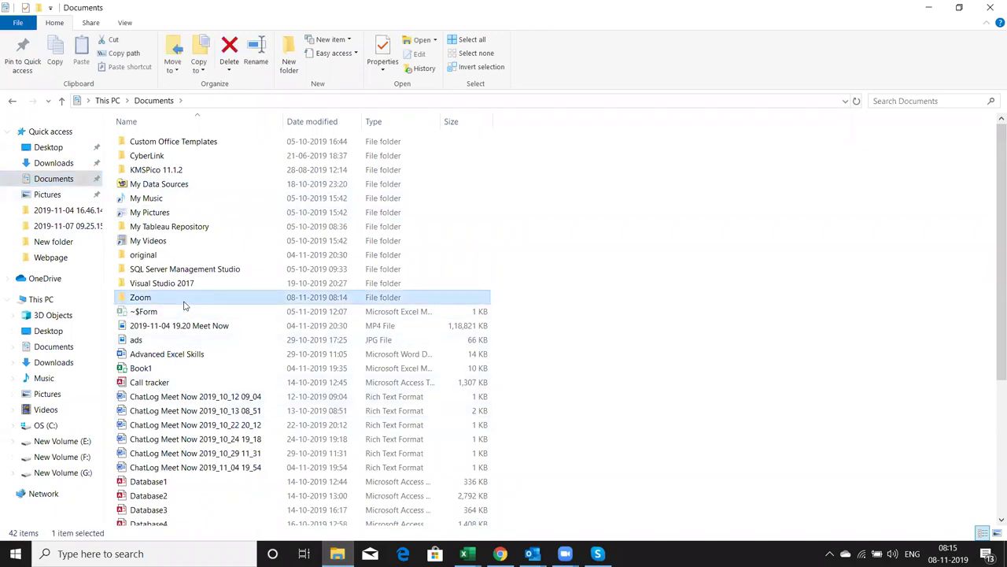
{"action": "left_click", "coordinate": [71, 181]}
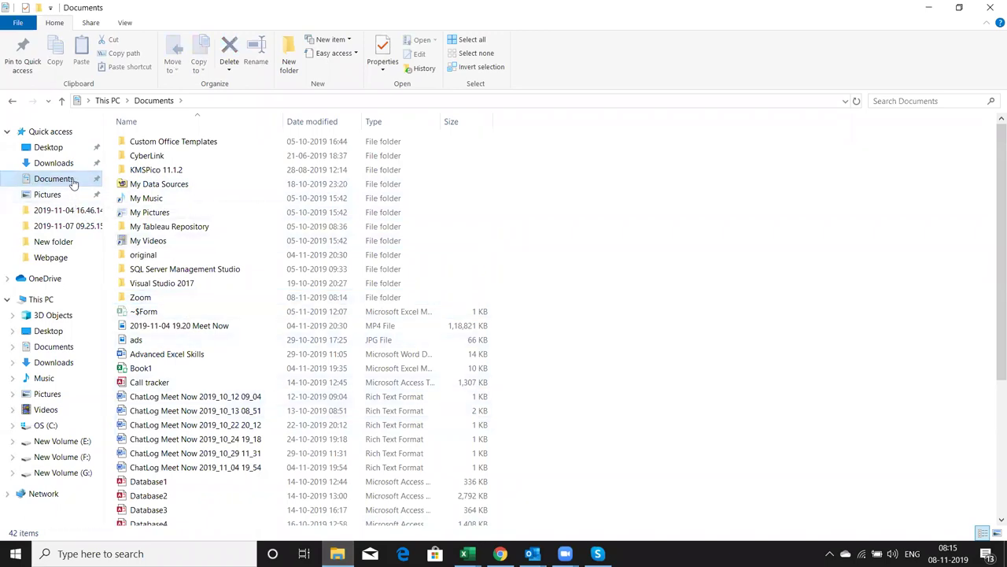
{"action": "double_click", "coordinate": [134, 303]}
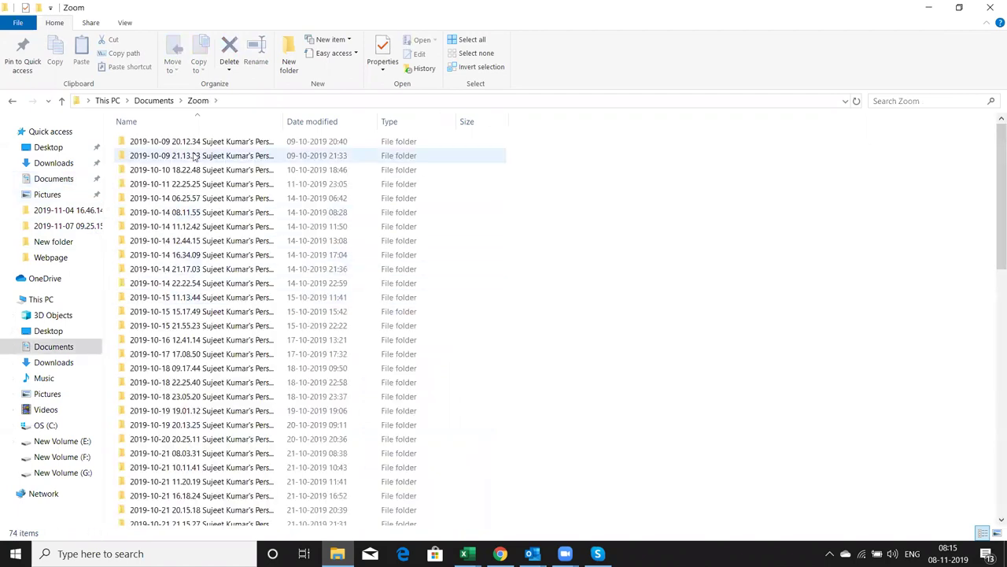
{"action": "scroll", "coordinate": [196, 209], "scroll_direction": "down", "scroll_amount": 15}
{"action": "scroll", "coordinate": [196, 209], "scroll_direction": "down", "scroll_amount": 1}
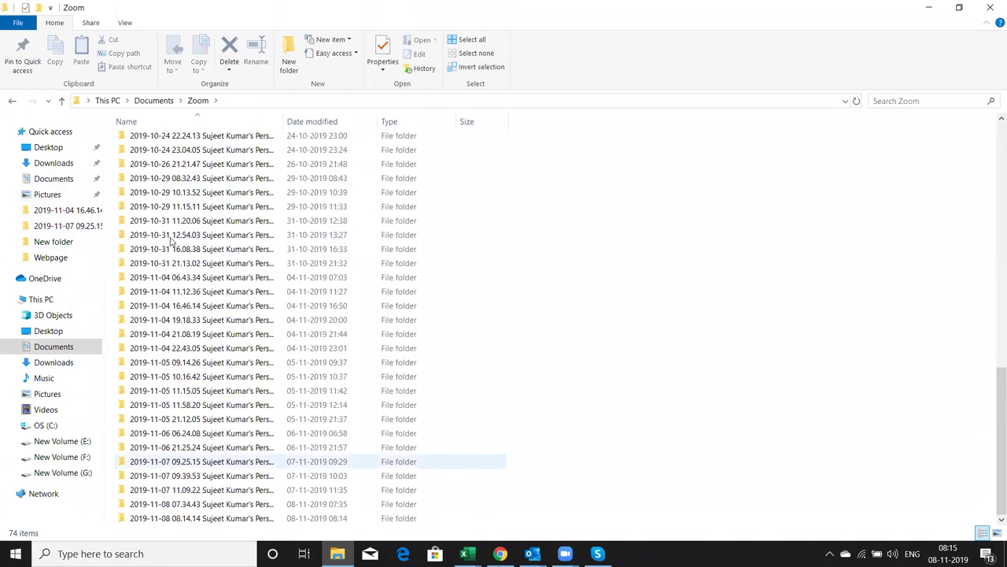
{"action": "double_click", "coordinate": [229, 520]}
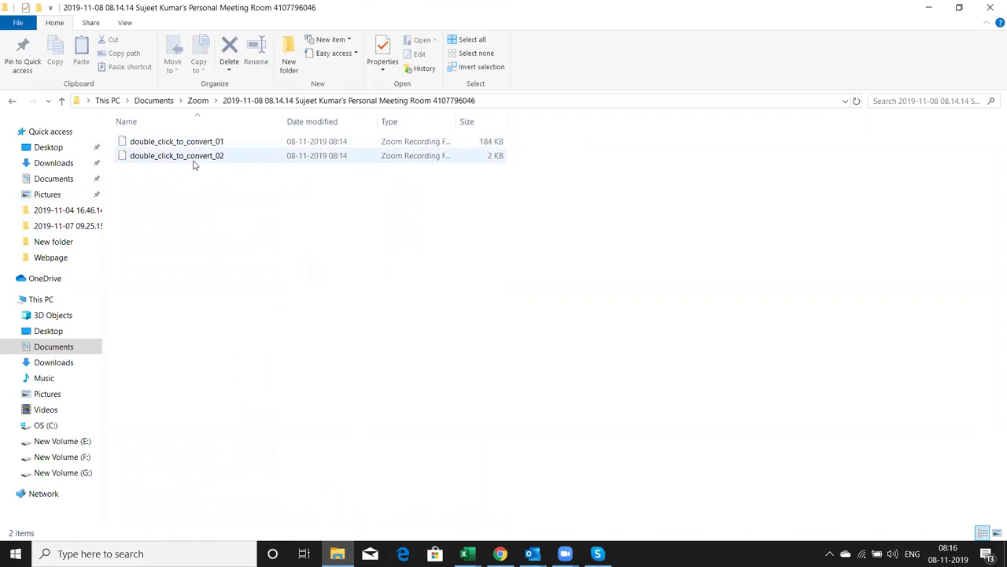
Open the earlier 2019-11-08 recording folder, select zoom_0, and close File Explorer.
{"action": "left_click", "coordinate": [11, 100]}
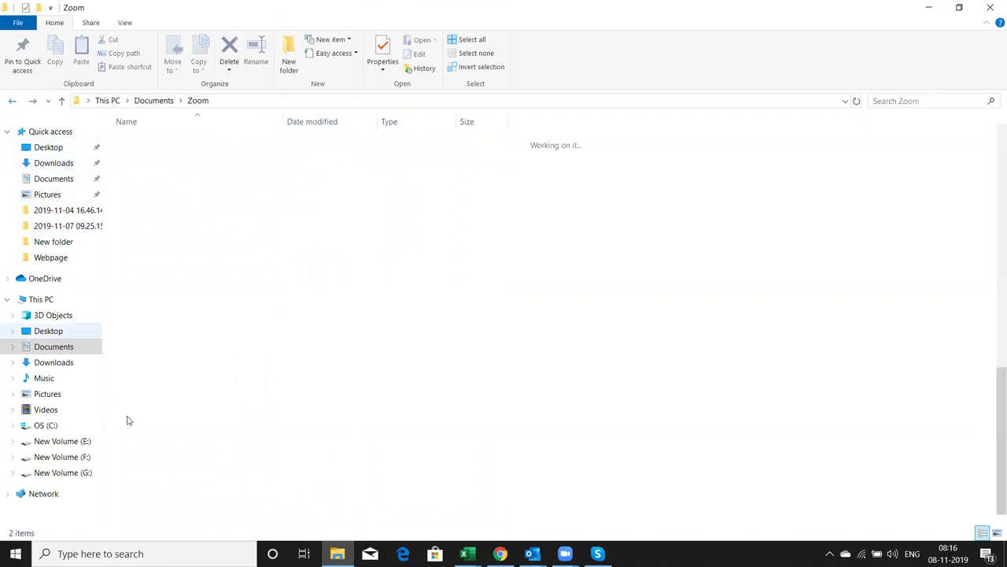
{"action": "left_click", "coordinate": [172, 503]}
{"action": "double_click", "coordinate": [171, 504]}
{"action": "left_click", "coordinate": [167, 170]}
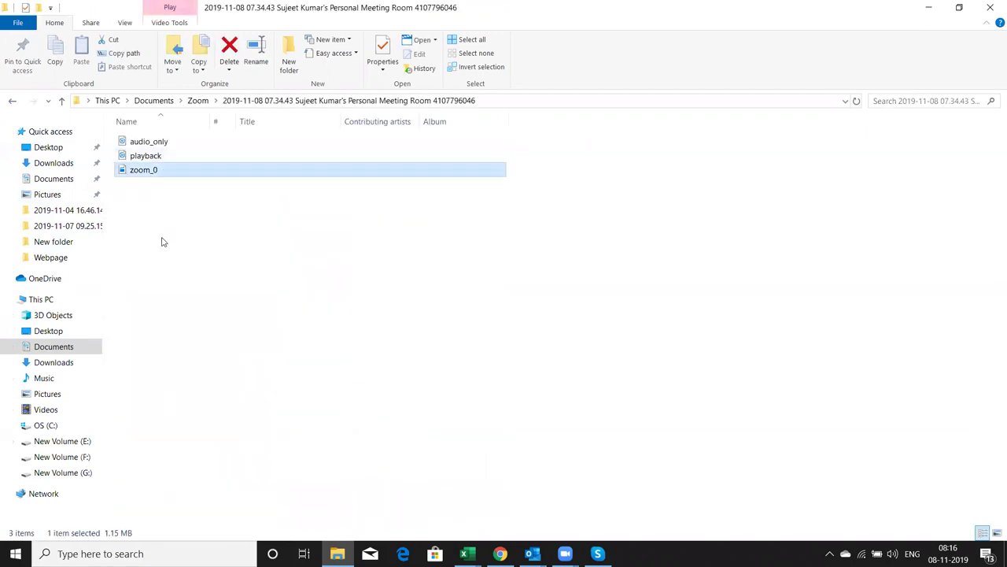
{"action": "left_click", "coordinate": [990, 8]}
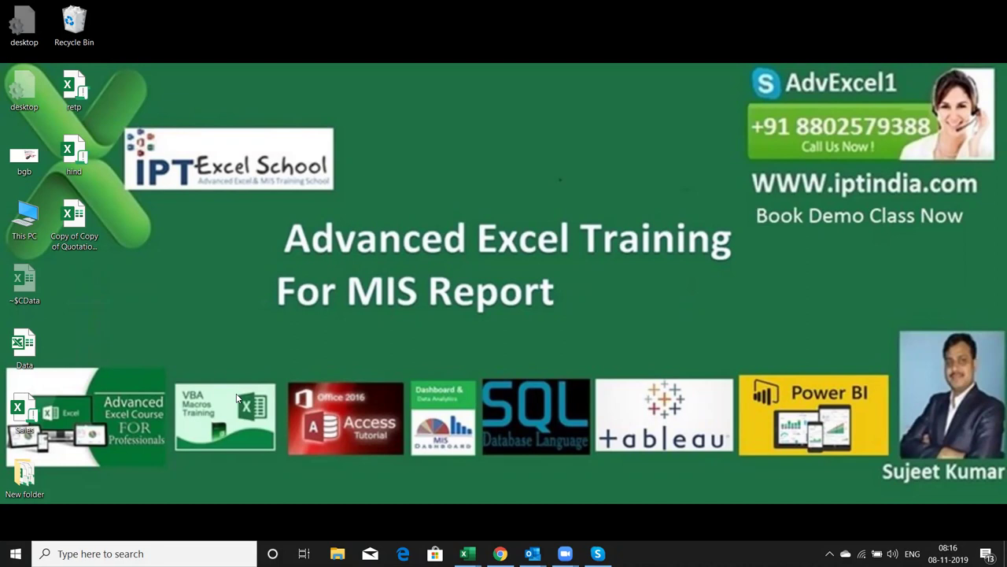
Bring up the Delhi_2016 Excel workbook, showing its empty Sheet1.
{"action": "left_click_drag", "start_coordinate": [165, 361], "coordinate": [280, 456]}
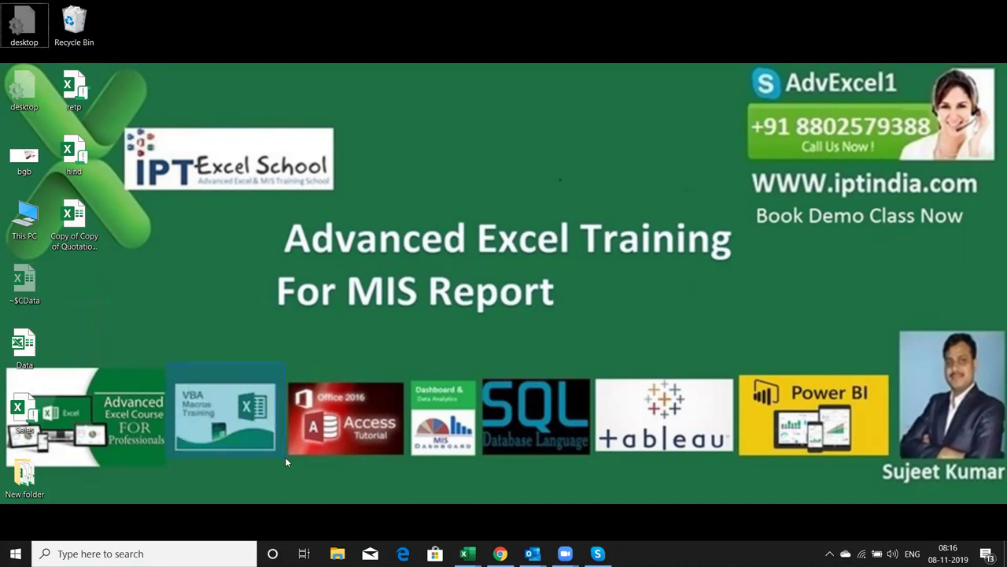
{"action": "left_click_drag", "start_coordinate": [286, 457], "coordinate": [287, 457]}
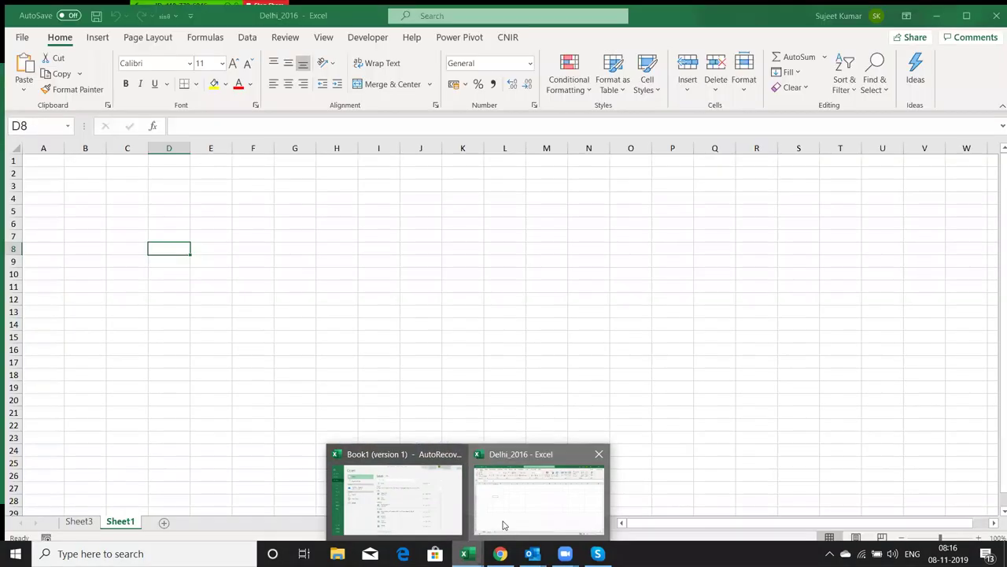
{"action": "mouse_move", "coordinate": [467, 554]}
{"action": "left_click", "coordinate": [491, 529]}
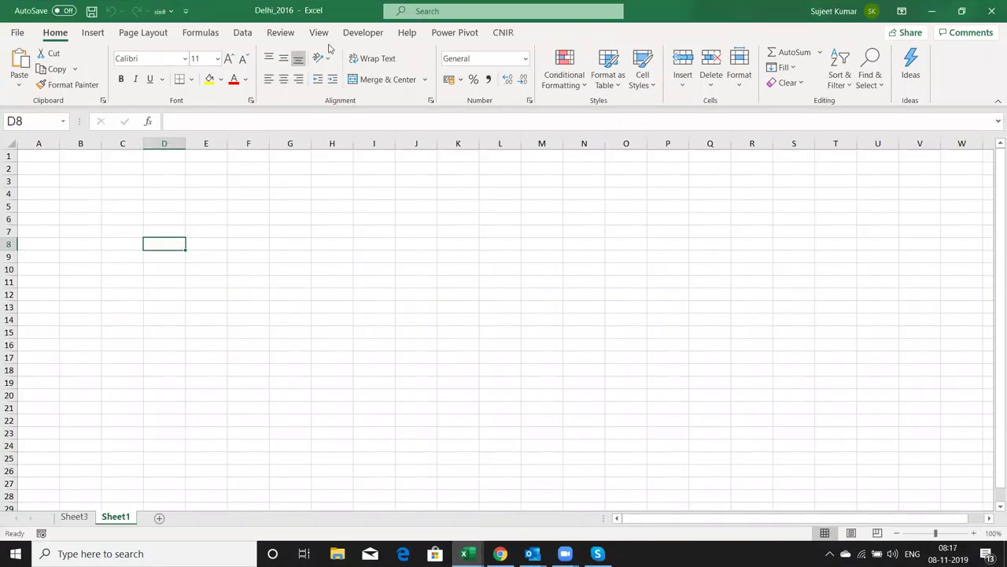
{"action": "key", "text": "ctrl+Up"}
{"action": "key", "text": "Down"}
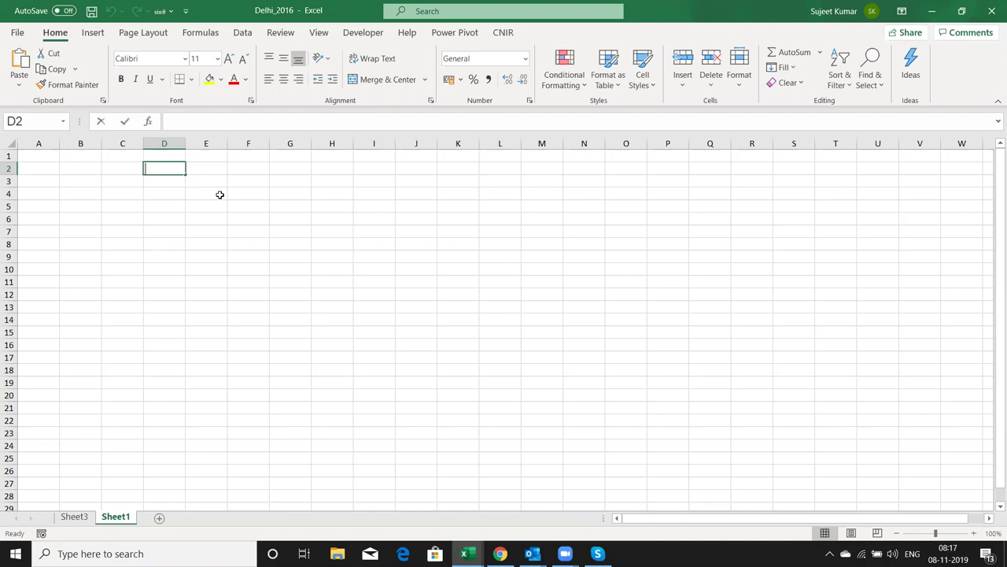
Cancel the half-typed formula in D2 and move to cell A1.
{"action": "type", "text": "=a"}
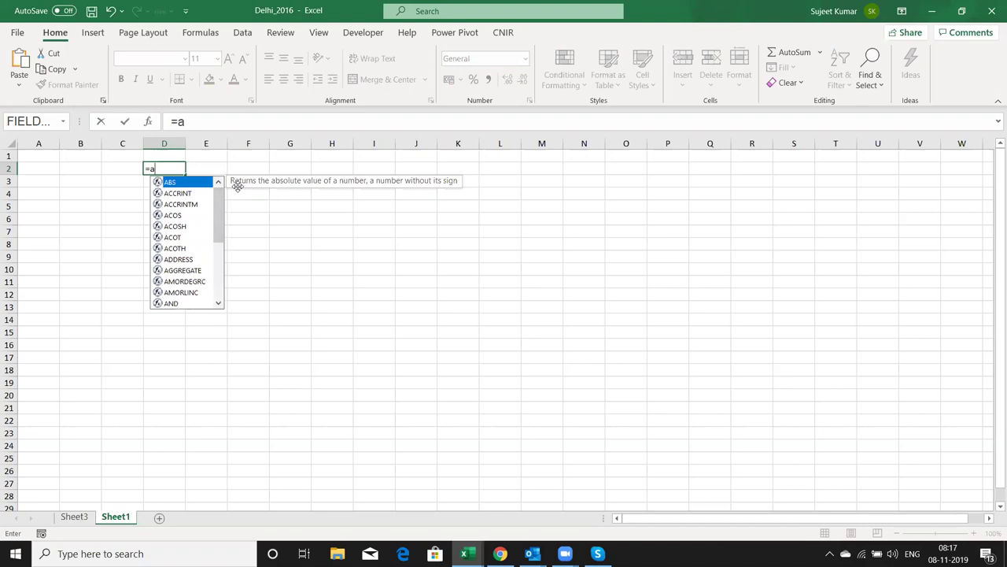
{"action": "key", "text": "Escape"}
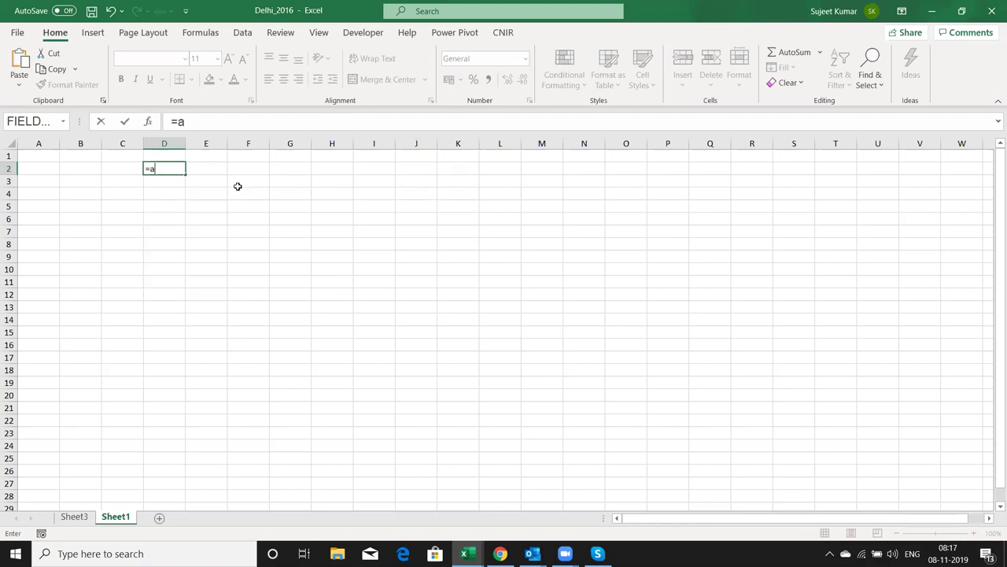
{"action": "key", "text": "Escape"}
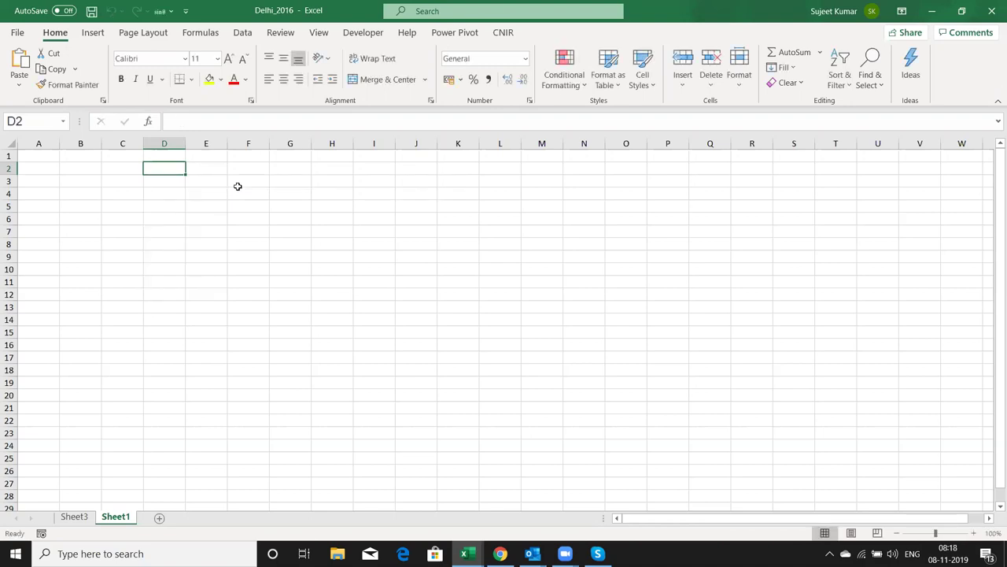
{"action": "key", "text": "Down"}
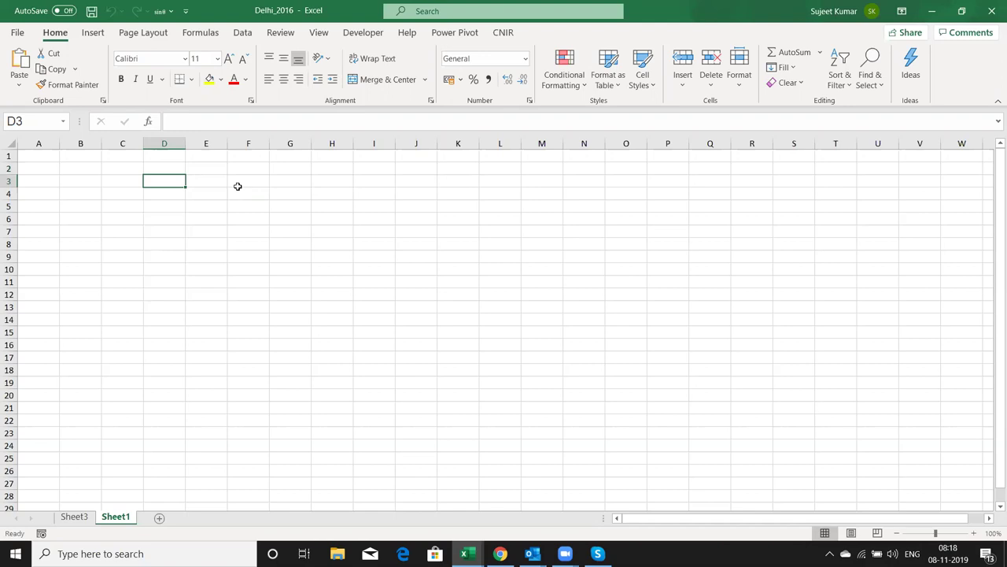
{"action": "key", "text": "Up"}
{"action": "key", "text": "Up"}
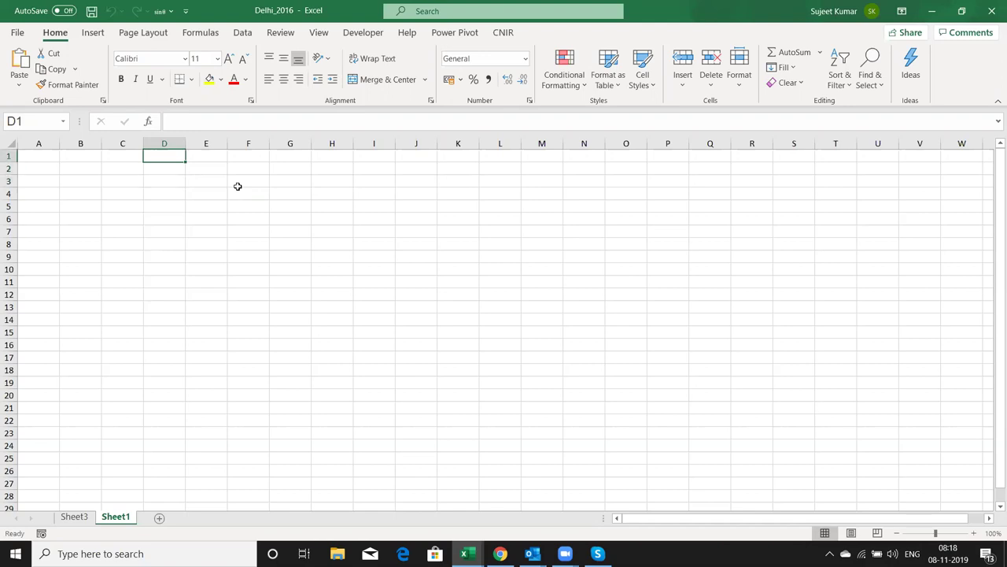
{"action": "key", "text": "Left"}
{"action": "key", "text": "Left"}
{"action": "key", "text": "Left"}
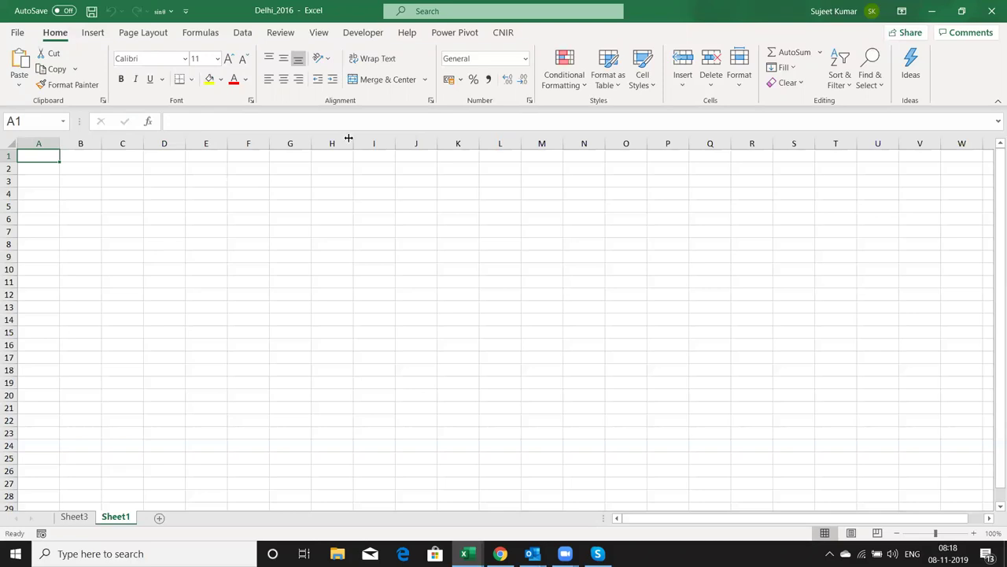
Enter =RANDBETWEEN(10,90) in cell A1.
{"action": "type", "text": "=ra"}
{"action": "key", "text": "Down"}
{"action": "key", "text": "Down"}
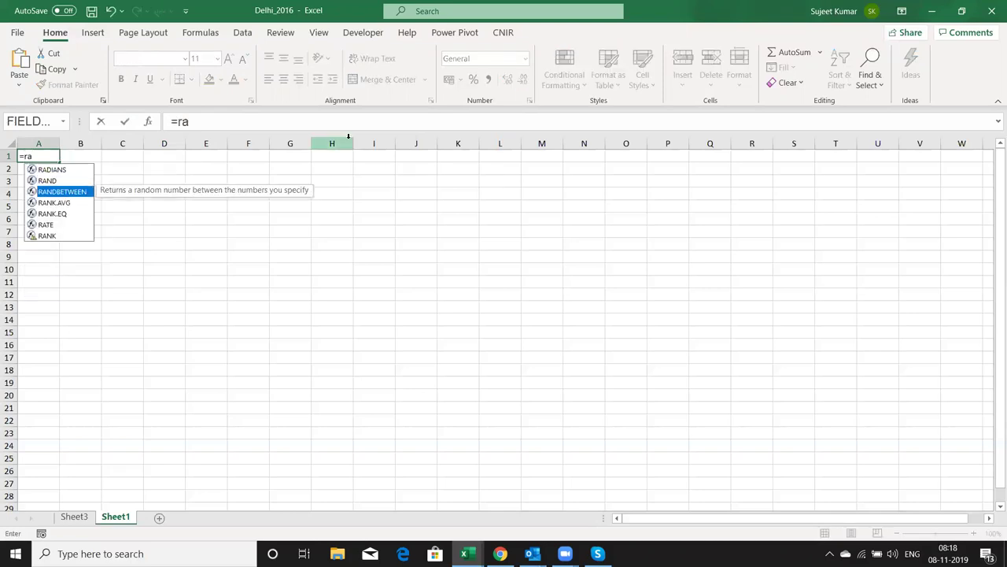
{"action": "key", "text": "Tab"}
{"action": "type", "text": "10,90"}
{"action": "key", "text": "Return"}
Fill the RANDBETWEEN formula across to column L and down to row 18.
{"action": "key", "text": "Up"}
{"action": "key", "text": "shift+Right"}
{"action": "key", "text": "shift+Right"}
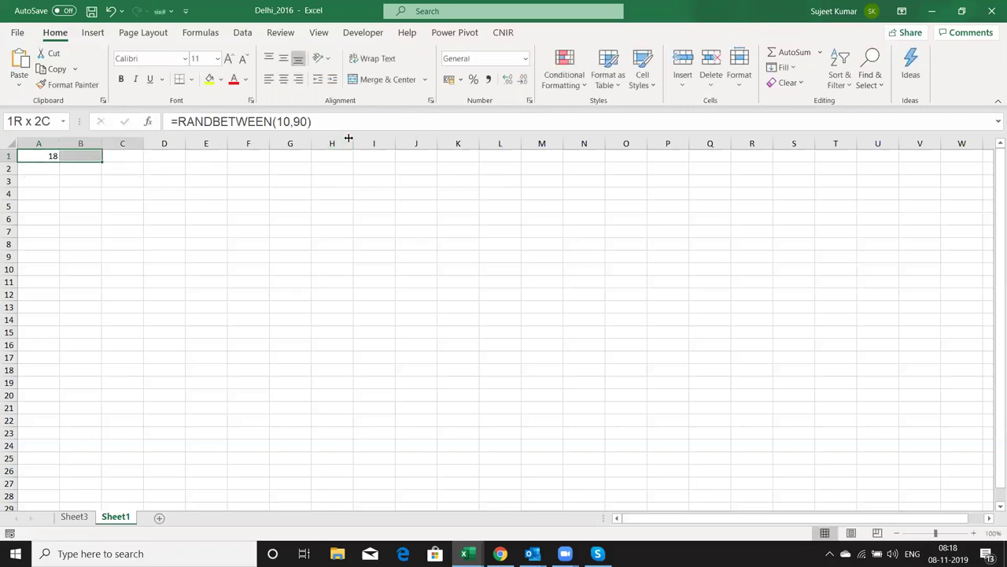
{"action": "key", "text": "shift+Right"}
{"action": "key", "text": "shift+Right"}
{"action": "key", "text": "shift+Right"}
{"action": "key", "text": "shift+Down"}
{"action": "key", "text": "shift+Down"}
{"action": "key", "text": "shift+Down"}
{"action": "key", "text": "shift+Down"}
{"action": "key", "text": "shift+Down"}
{"action": "key", "text": "shift+Down"}
{"action": "key", "text": "ctrl+r"}
{"action": "key", "text": "ctrl+d"}
Check the edges of the number block and select its current region with Ctrl+A.
{"action": "key", "text": "Up"}
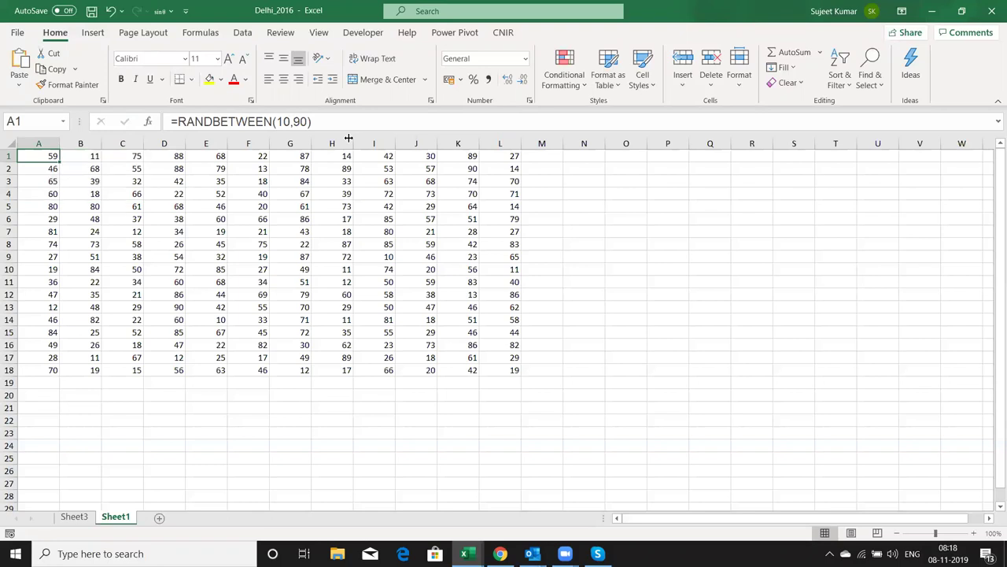
{"action": "key", "text": "ctrl+Right"}
{"action": "key", "text": "Down"}
{"action": "key", "text": "ctrl+Left"}
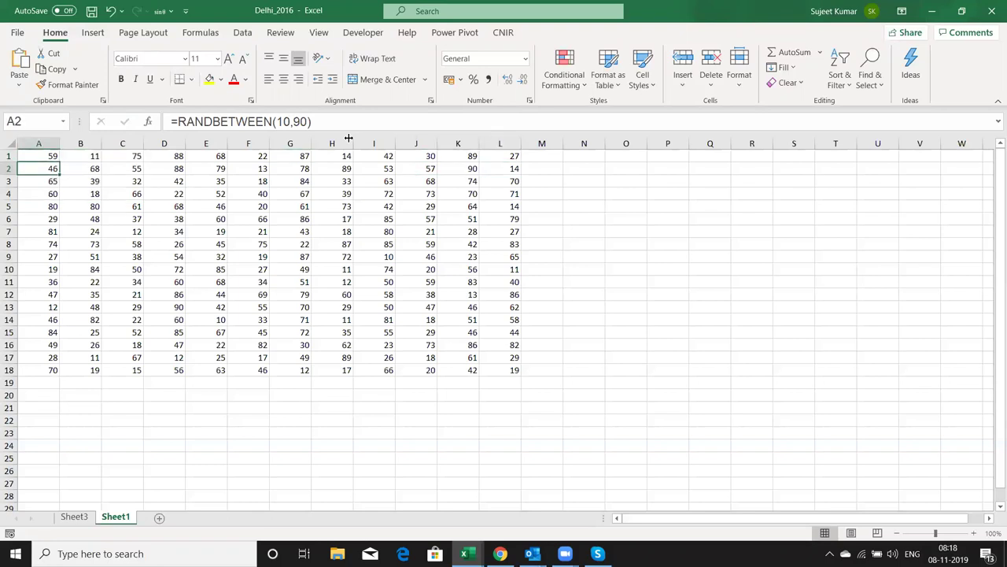
{"action": "key", "text": "Up"}
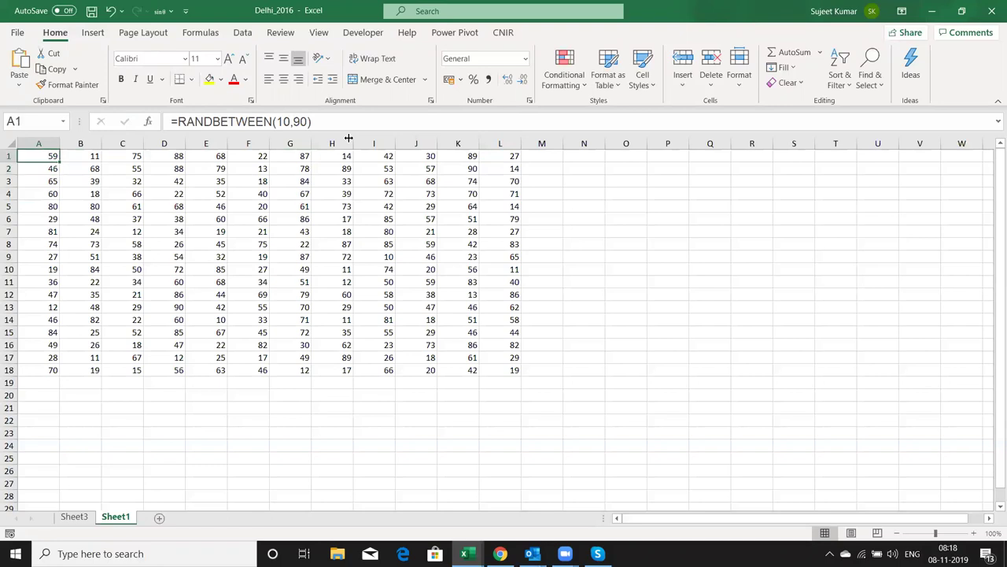
{"action": "key", "text": "ctrl+a"}
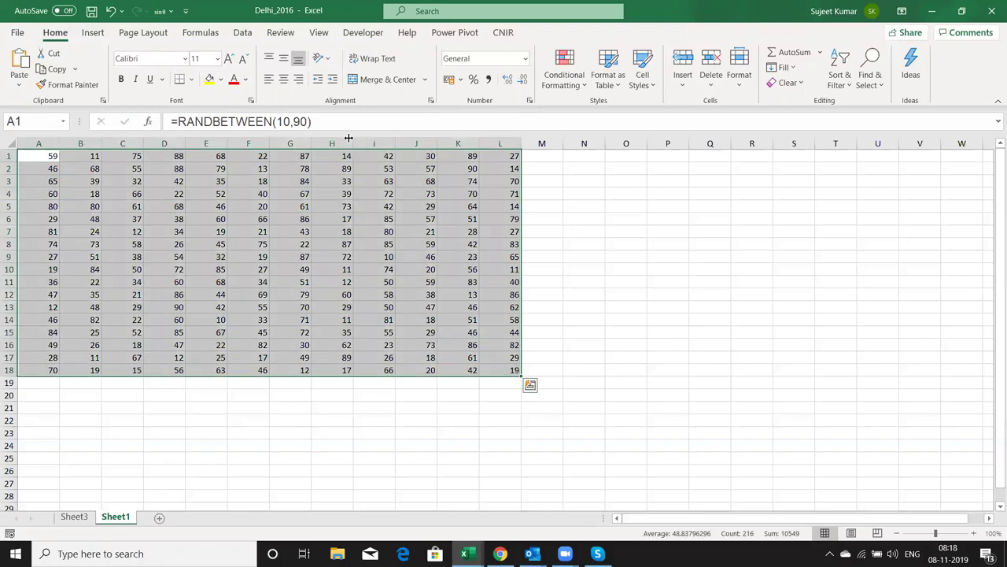
{"action": "key", "text": "Down"}
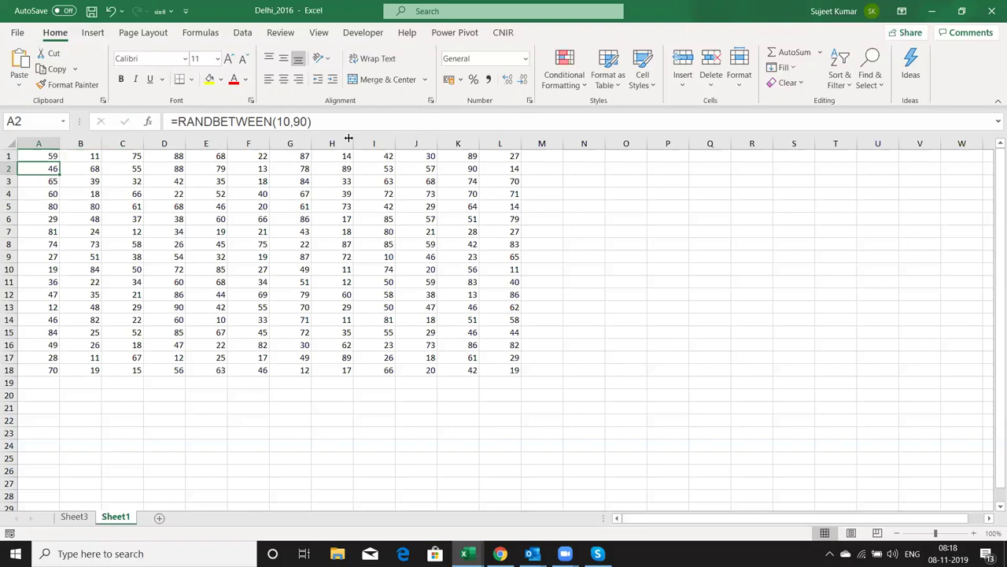
{"action": "left_click", "coordinate": [363, 33]}
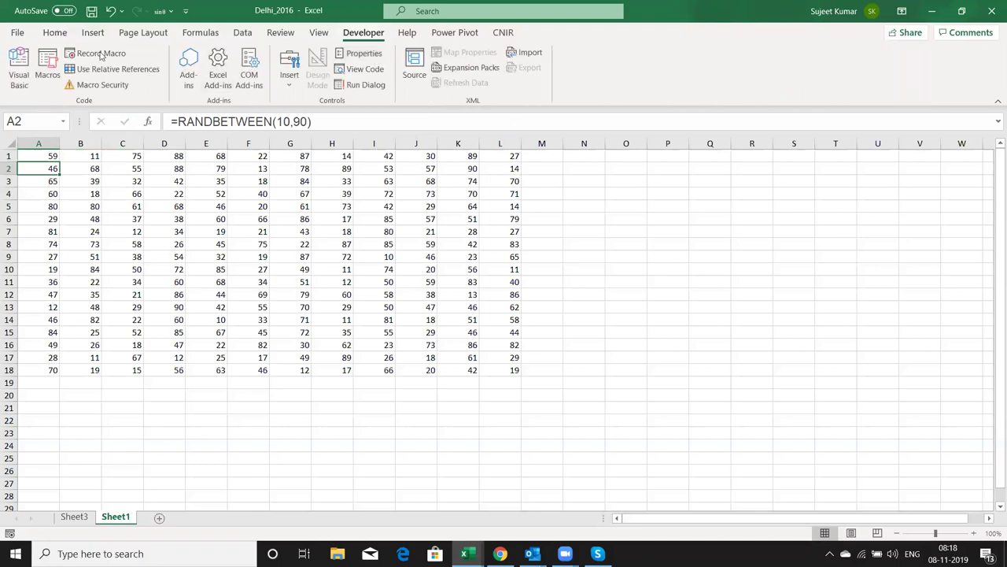
Insert Module1 in the VBA editor with an empty Sub rr() procedure, then return to Excel.
{"action": "left_click", "coordinate": [23, 84]}
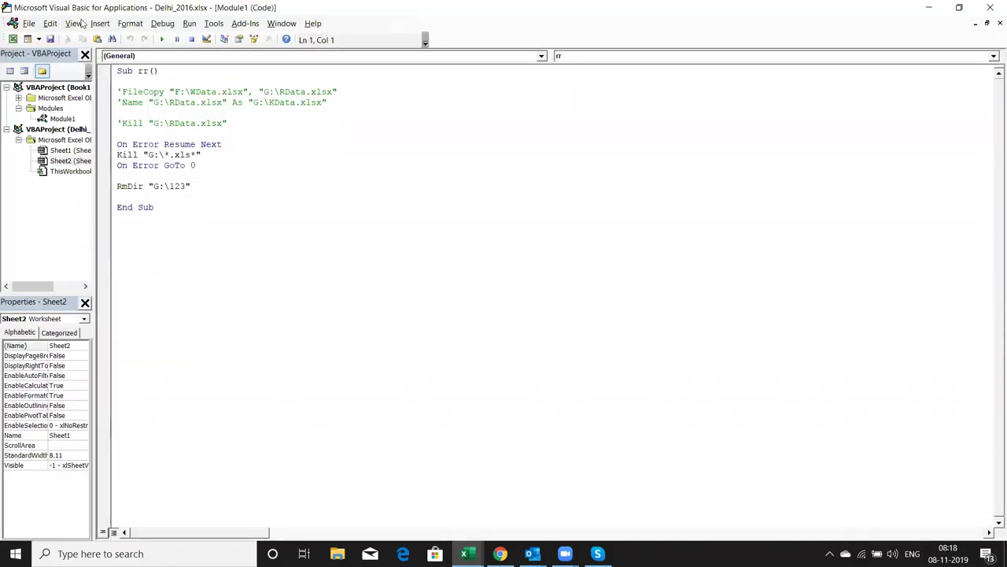
{"action": "left_click", "coordinate": [99, 23]}
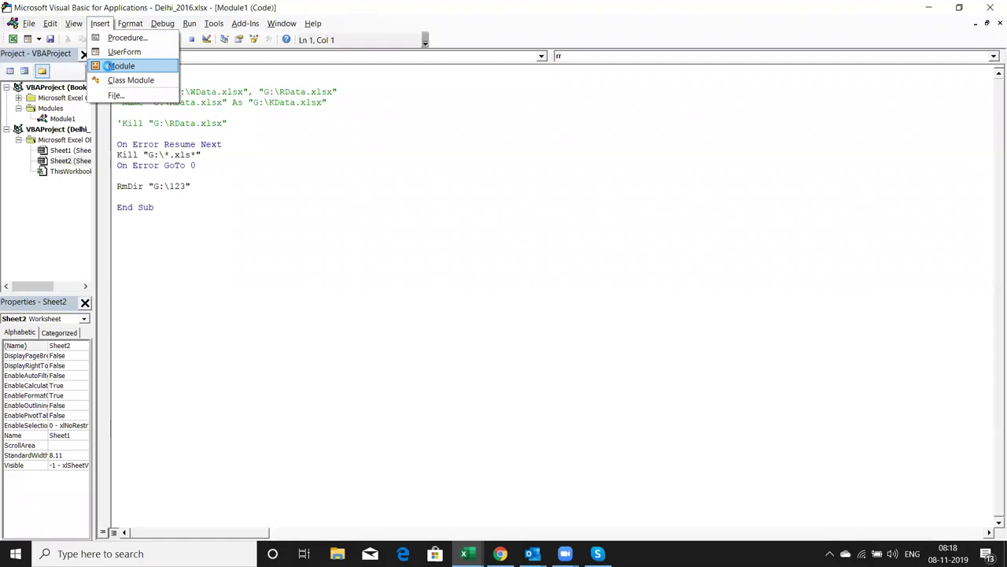
{"action": "left_click", "coordinate": [118, 66]}
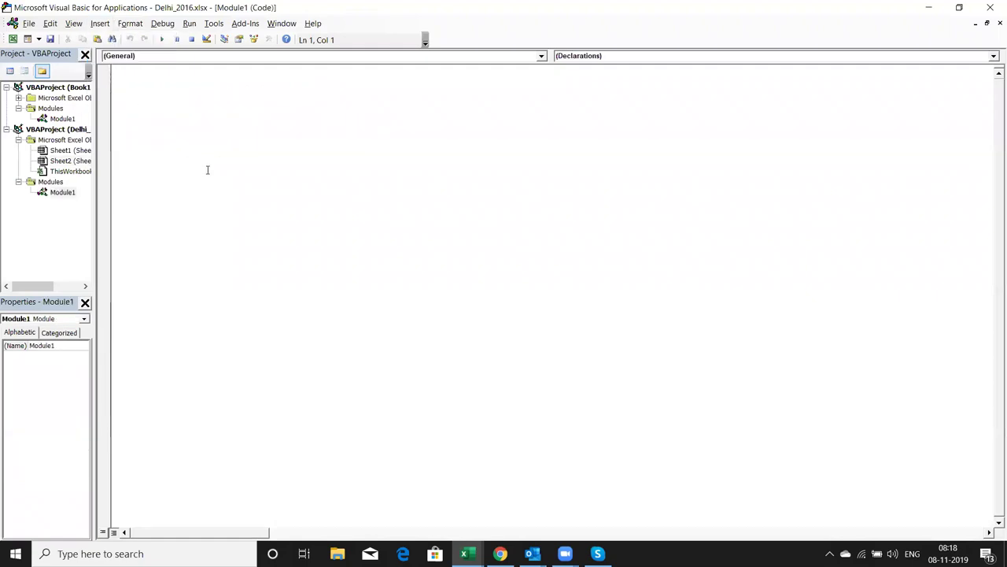
{"action": "type", "text": "sub rr"}
{"action": "type", "text": "()"}
{"action": "key", "text": "Return"}
{"action": "key", "text": "Return"}
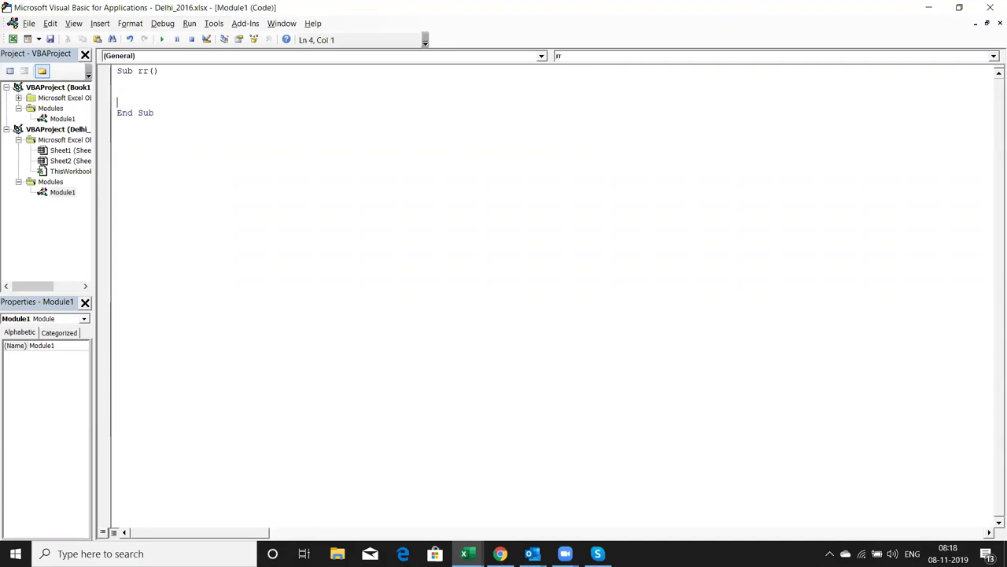
{"action": "key", "text": "alt+F11"}
{"action": "left_click", "coordinate": [168, 220]}
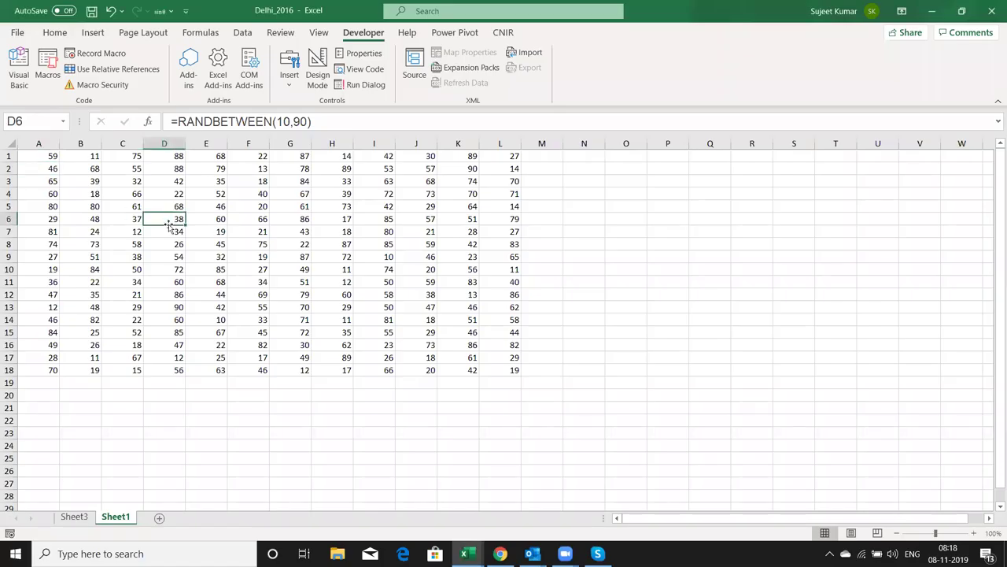
{"action": "key", "text": "ctrl+a"}
{"action": "left_click", "coordinate": [262, 229]}
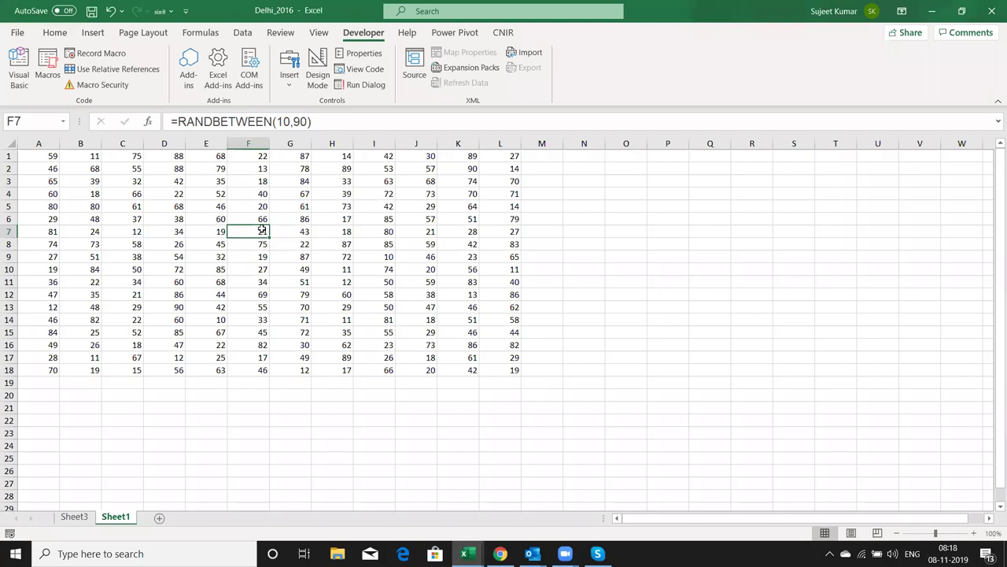
{"action": "left_click", "coordinate": [54, 33]}
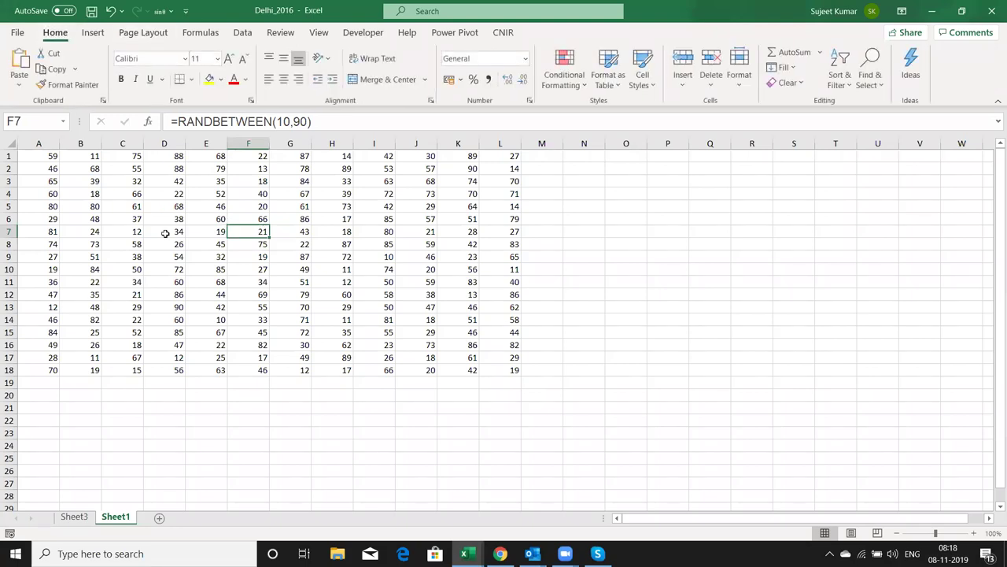
{"action": "key", "text": "ctrl+c"}
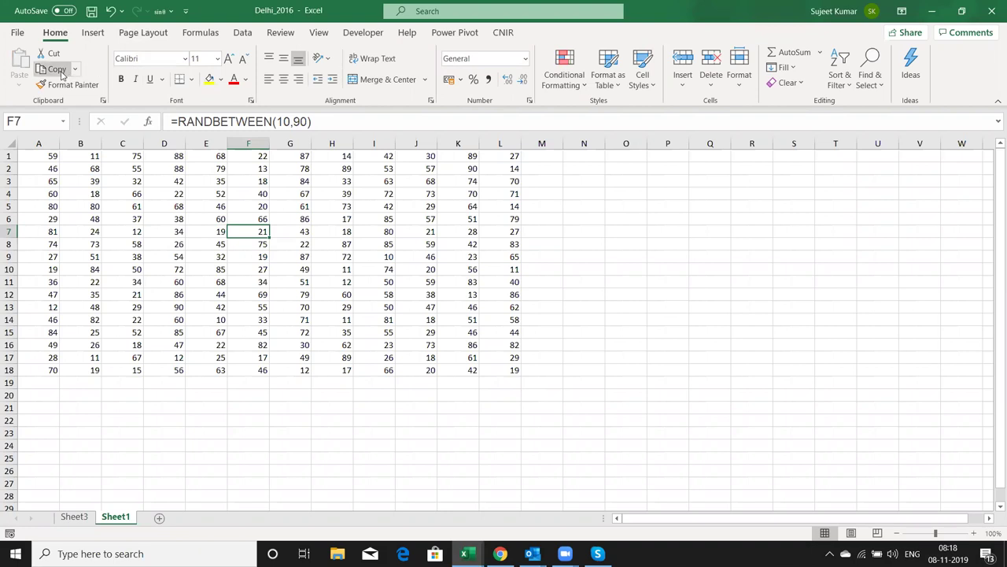
{"action": "key", "text": "Escape"}
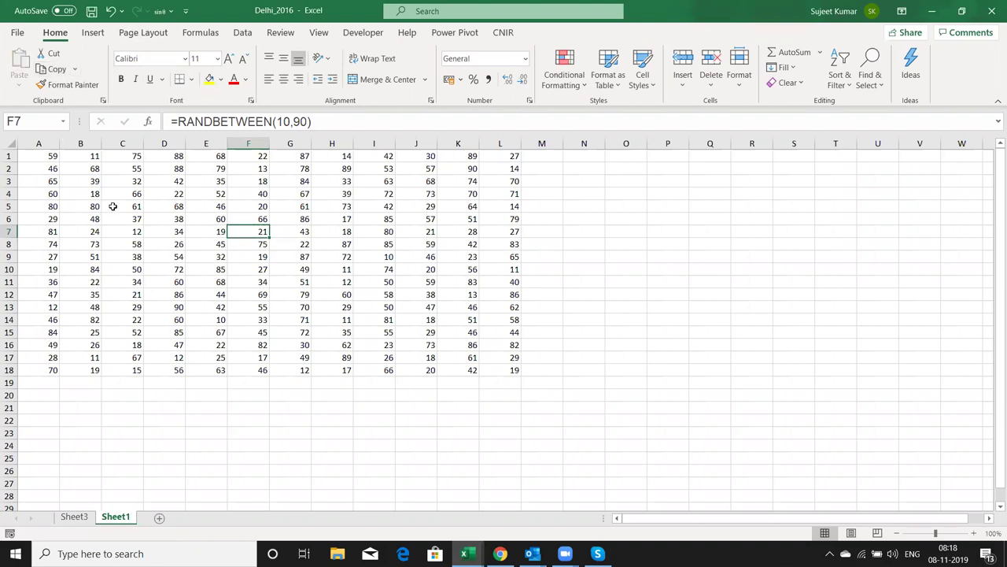
{"action": "left_click", "coordinate": [113, 206]}
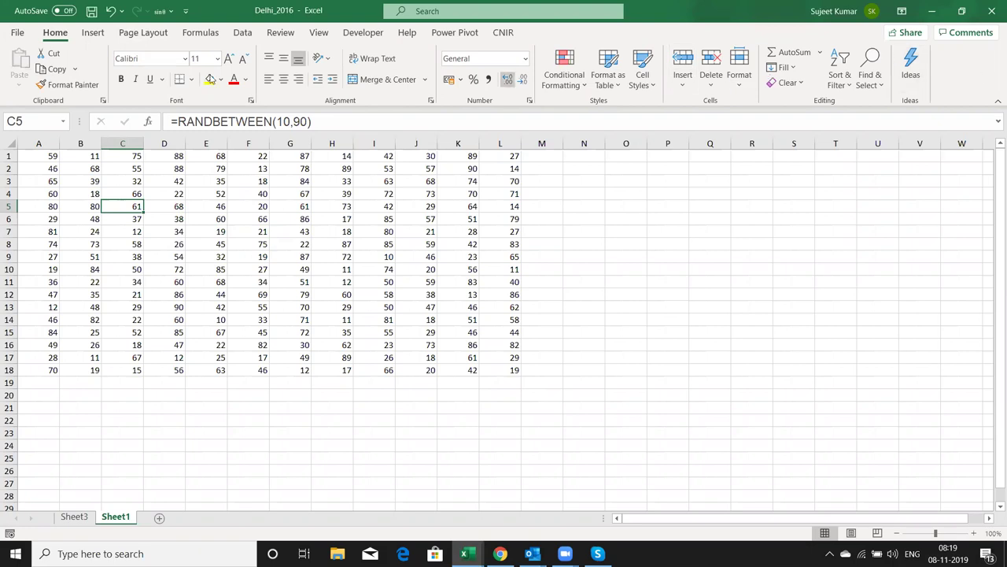
{"action": "left_click", "coordinate": [249, 241]}
{"action": "key", "text": "ctrl+a"}
{"action": "key", "text": "ctrl+q"}
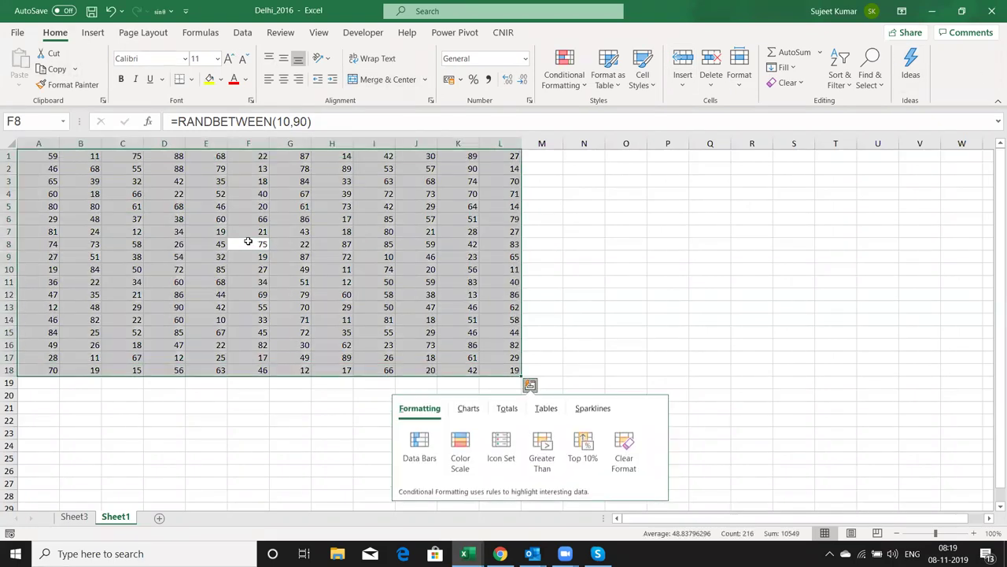
{"action": "left_click", "coordinate": [172, 197]}
{"action": "key", "text": "ctrl+a"}
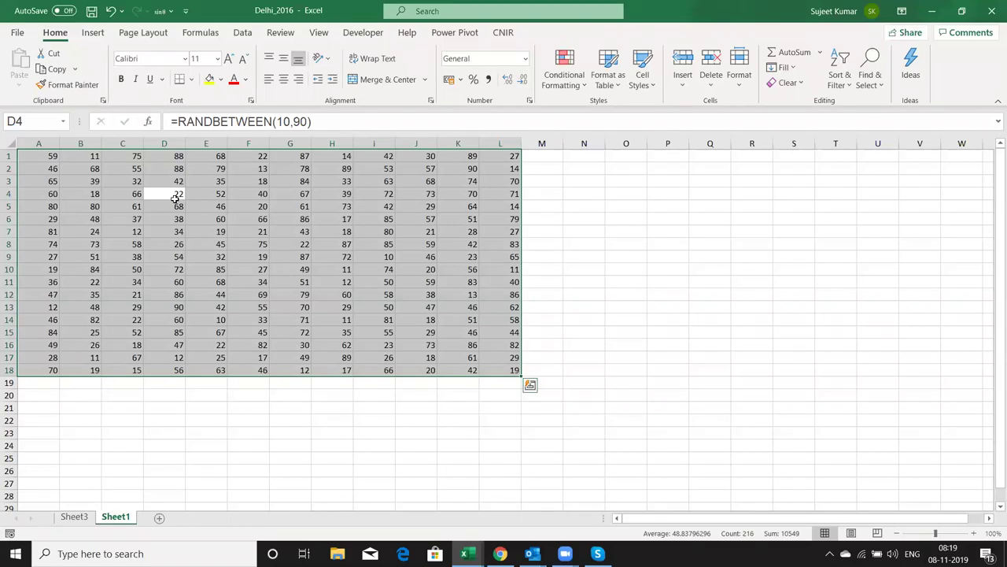
{"action": "left_click", "coordinate": [207, 222]}
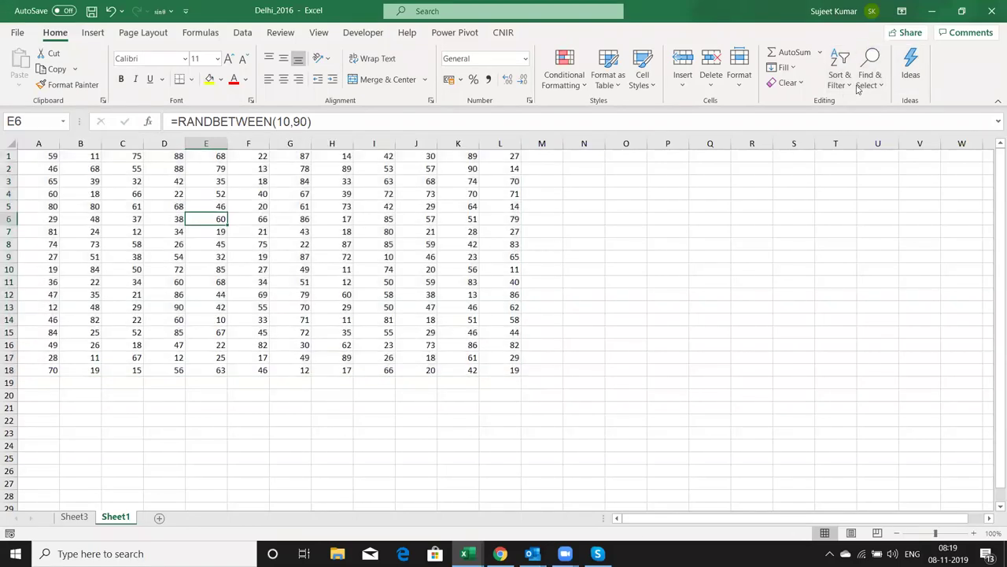
{"action": "left_click", "coordinate": [866, 82]}
{"action": "left_click", "coordinate": [873, 161]}
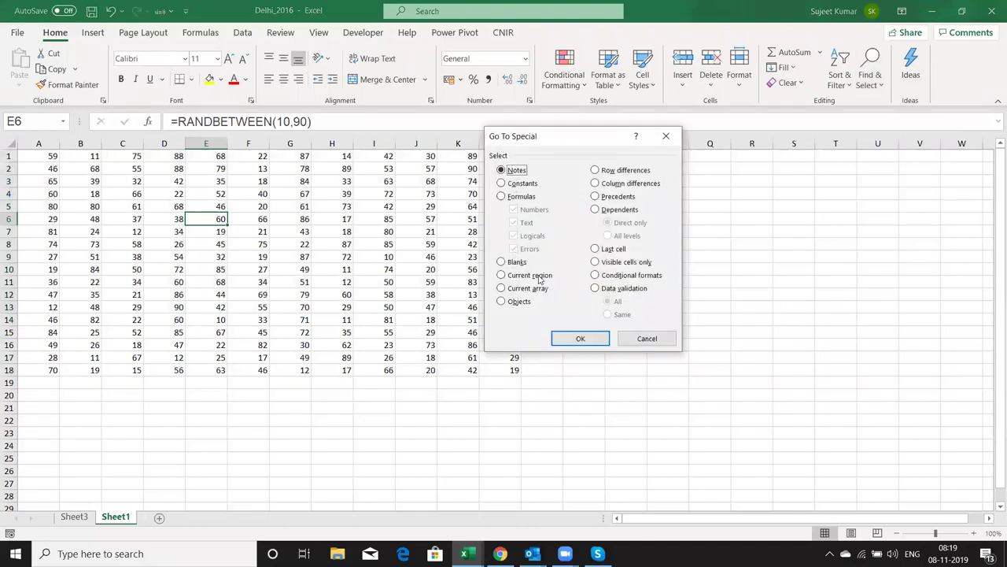
{"action": "left_click", "coordinate": [645, 339]}
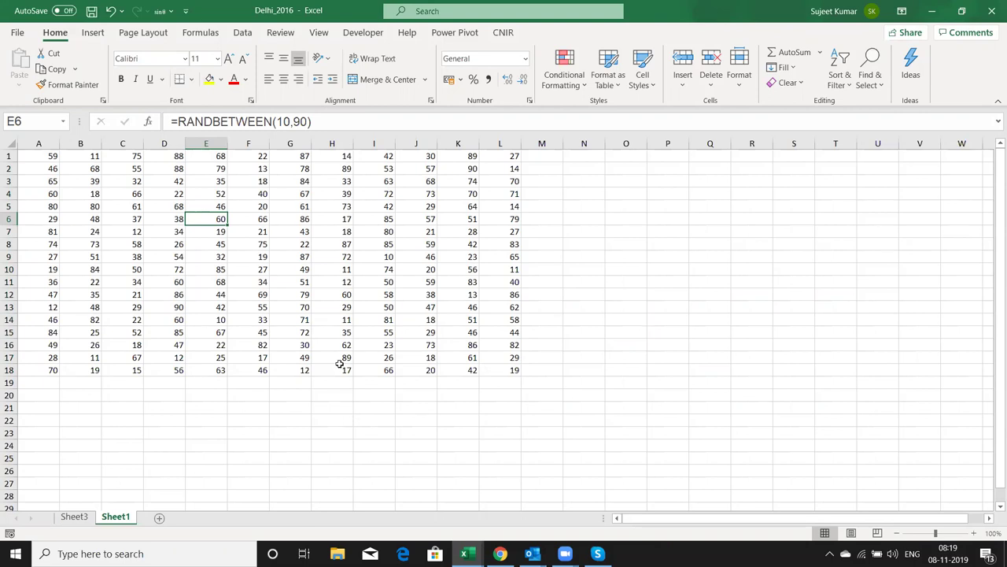
{"action": "left_click", "coordinate": [346, 329]}
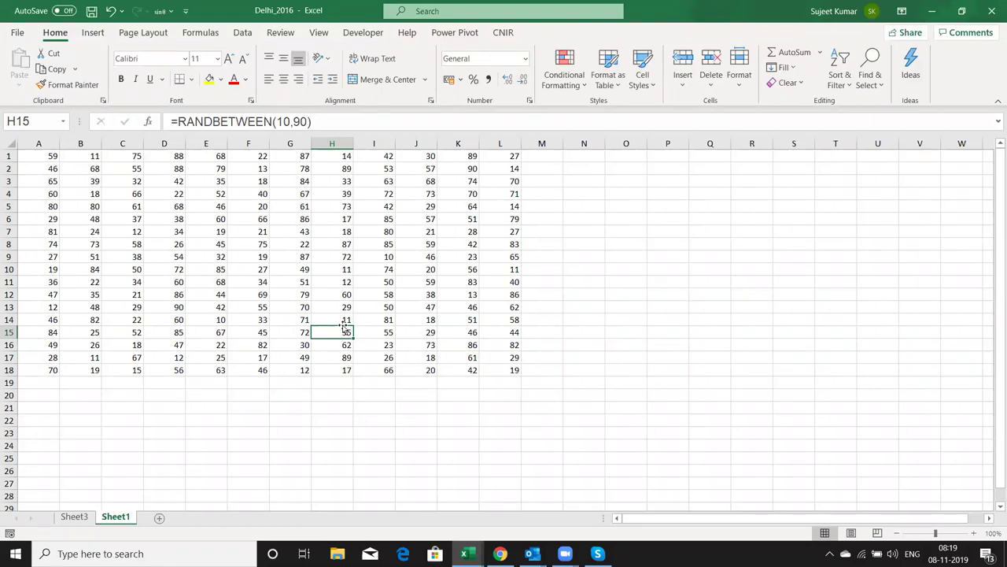
{"action": "key", "text": "ctrl+c"}
{"action": "key", "text": "Escape"}
{"action": "left_click", "coordinate": [57, 69]}
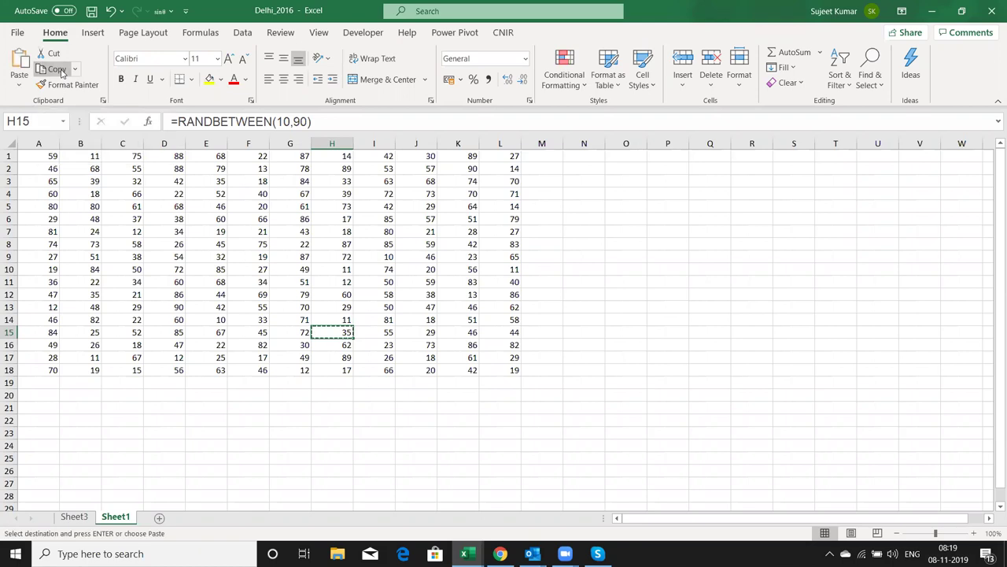
{"action": "key", "text": "Escape"}
{"action": "left_click", "coordinate": [292, 295]}
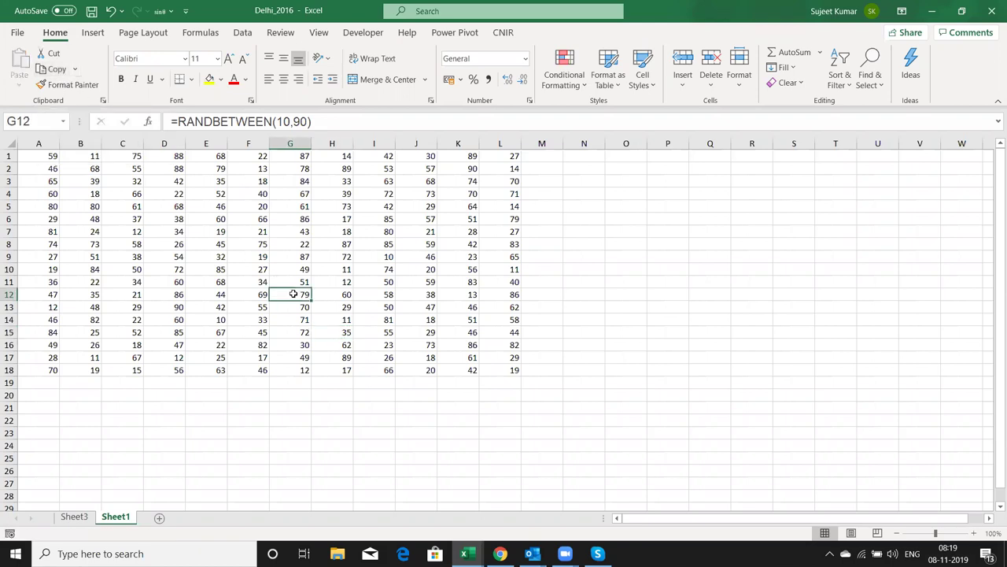
{"action": "key", "text": "ctrl+c"}
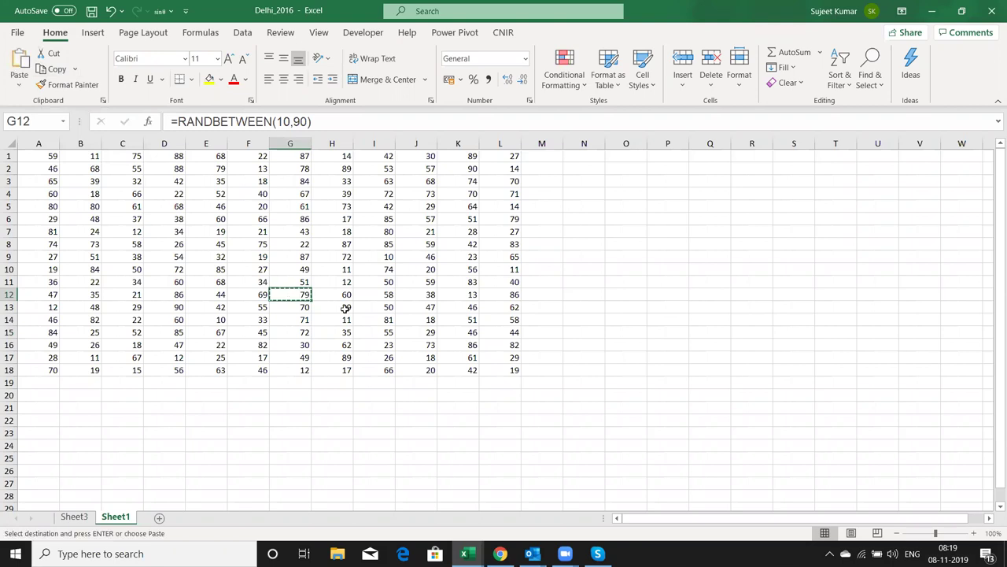
{"action": "key", "text": "Escape"}
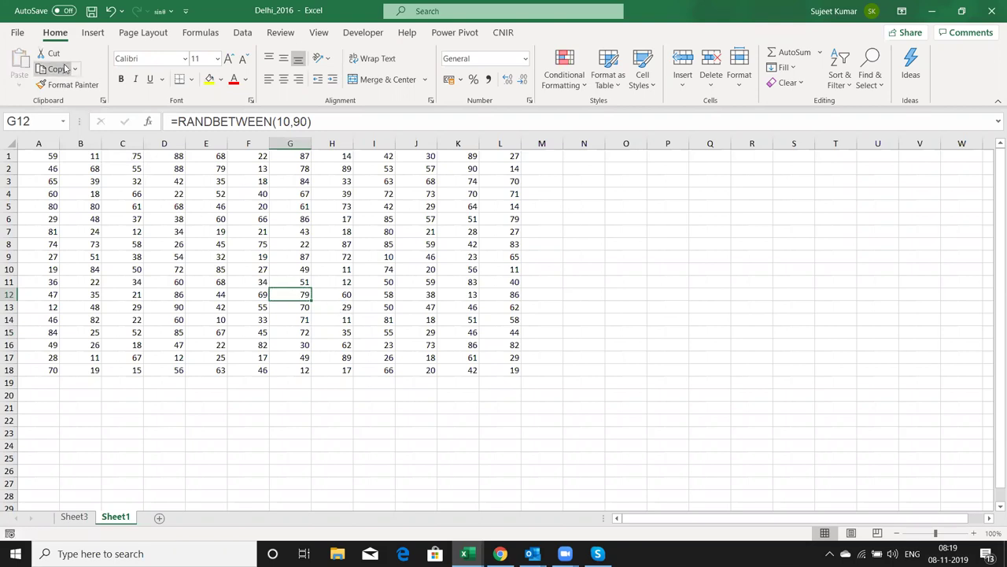
Copy and cancel G12, test Ctrl+A selecting A1:L18 from D8, then switch to the VBA editor.
{"action": "left_click", "coordinate": [53, 69]}
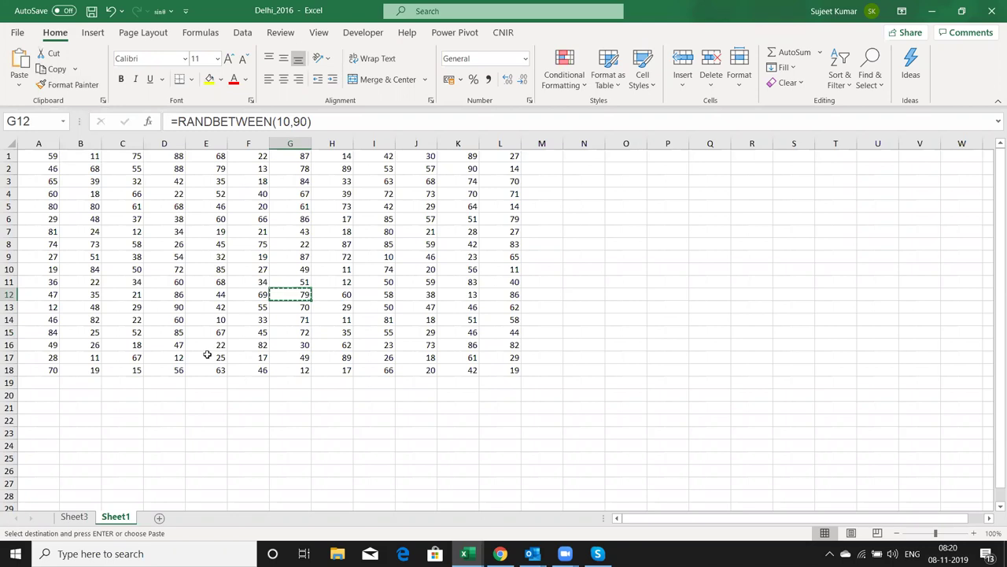
{"action": "key", "text": "Escape"}
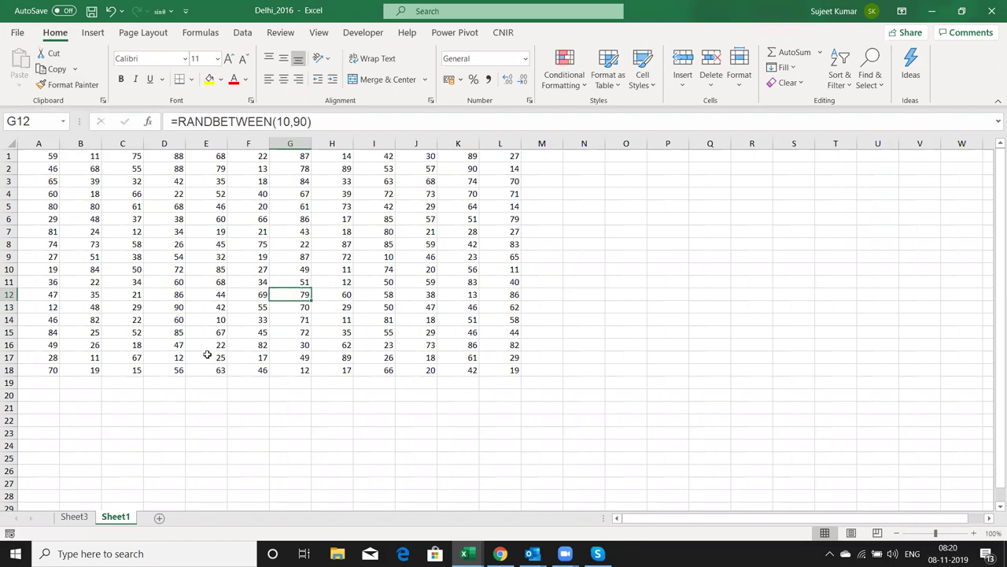
{"action": "left_click", "coordinate": [155, 244]}
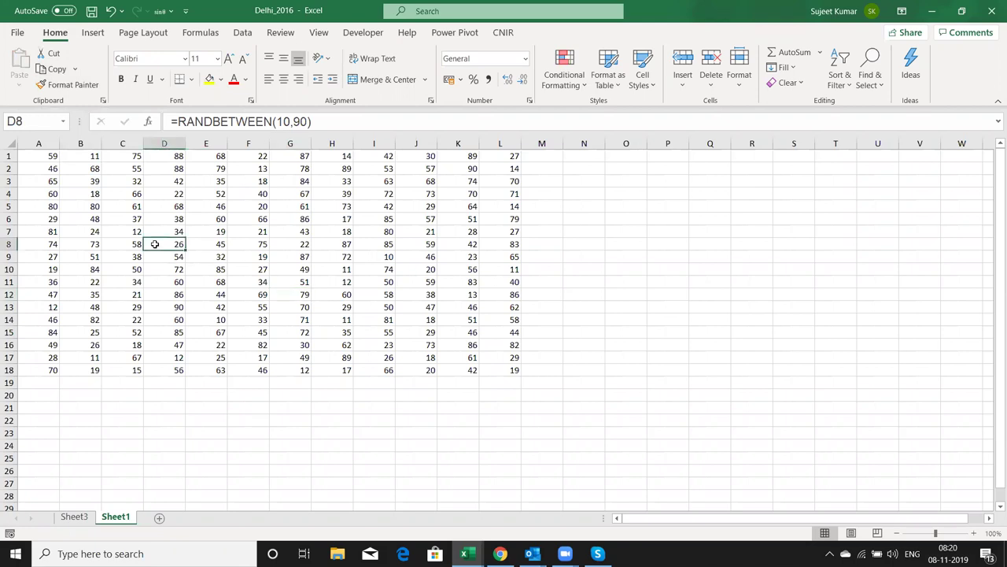
{"action": "key", "text": "ctrl+a"}
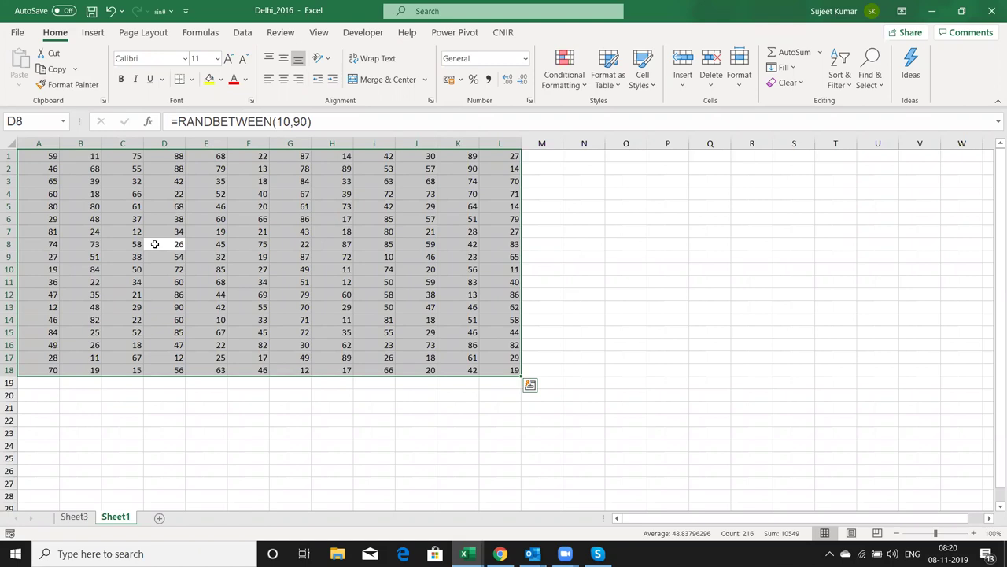
{"action": "left_click", "coordinate": [295, 279]}
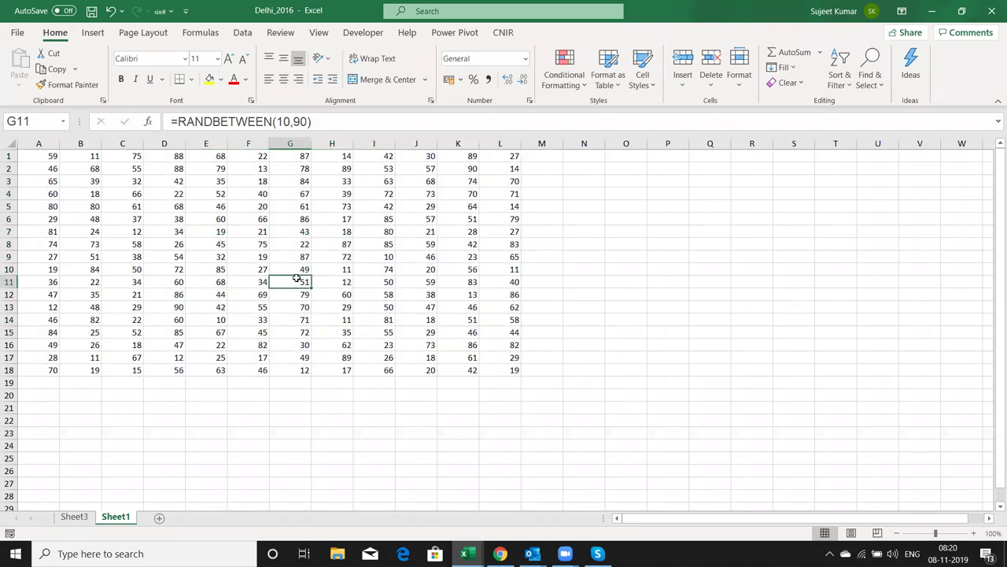
{"action": "key", "text": "alt+F11"}
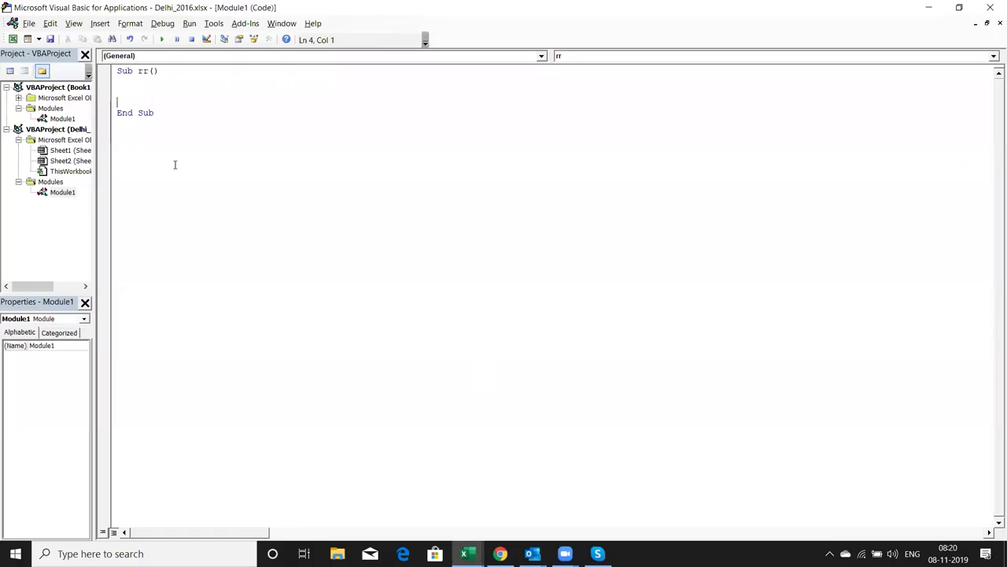
Select G6 in Excel, then type Range("A1:A15").Copy inside the rr macro.
{"action": "key", "text": "alt+F11"}
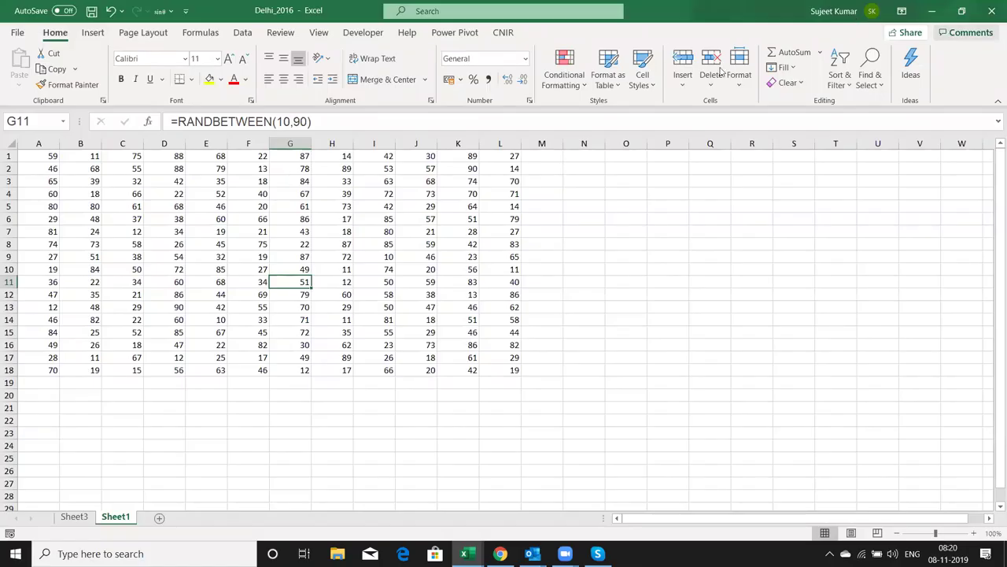
{"action": "left_click", "coordinate": [303, 216]}
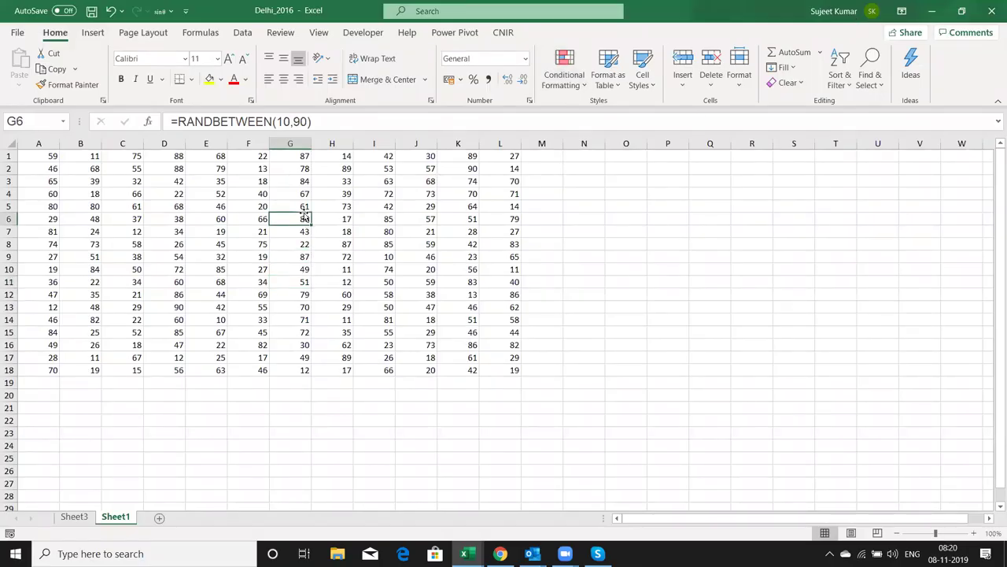
{"action": "key", "text": "alt+F11"}
{"action": "key", "text": "Up"}
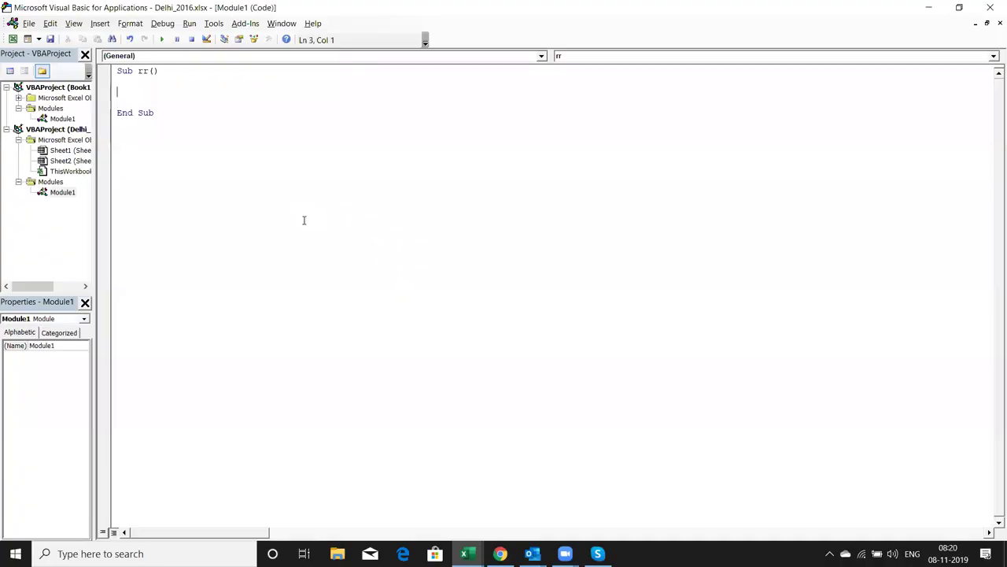
{"action": "type", "text": "range"}
{"action": "type", "text": "(\"A1:A15\").cop"}
{"action": "key", "text": "Return"}
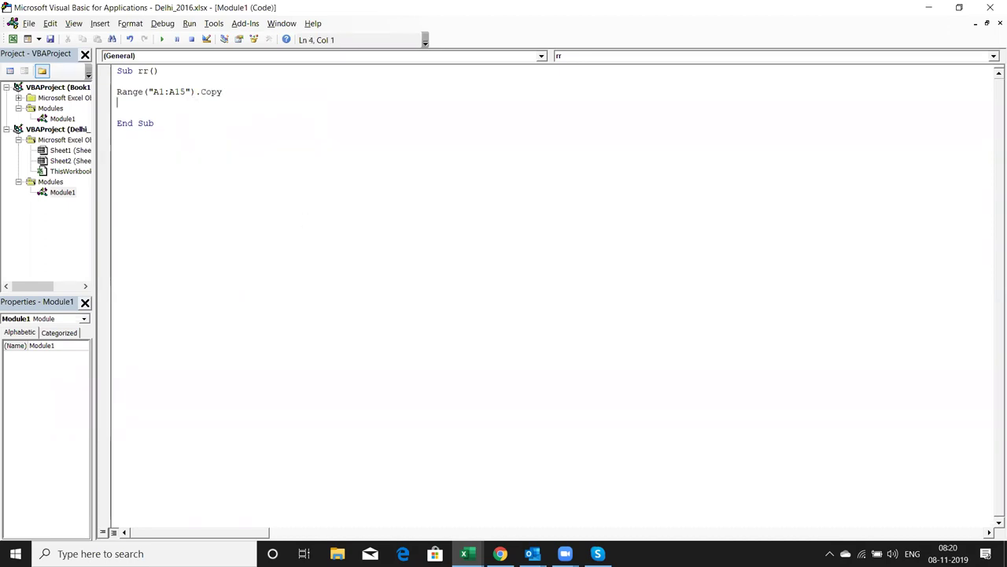
Delete the Range("A1:A15").Copy line again and go back to the worksheet.
{"action": "left_click", "coordinate": [117, 102]}
{"action": "type", "text": "act"}
{"action": "key", "text": "BackSpace"}
{"action": "key", "text": "BackSpace"}
{"action": "key", "text": "BackSpace"}
{"action": "key", "text": "shift+Up"}
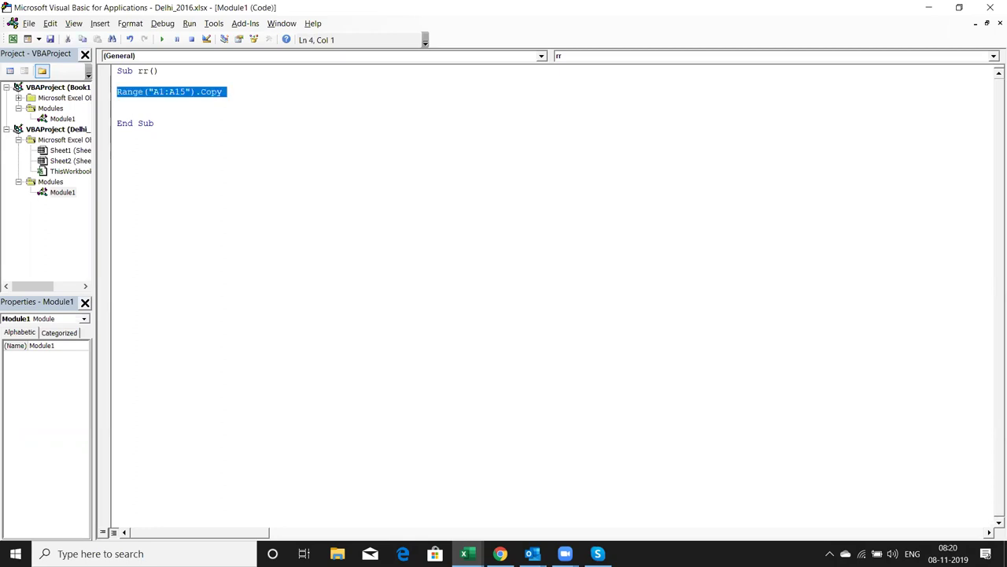
{"action": "key", "text": "Delete"}
{"action": "key", "text": "alt+F11"}
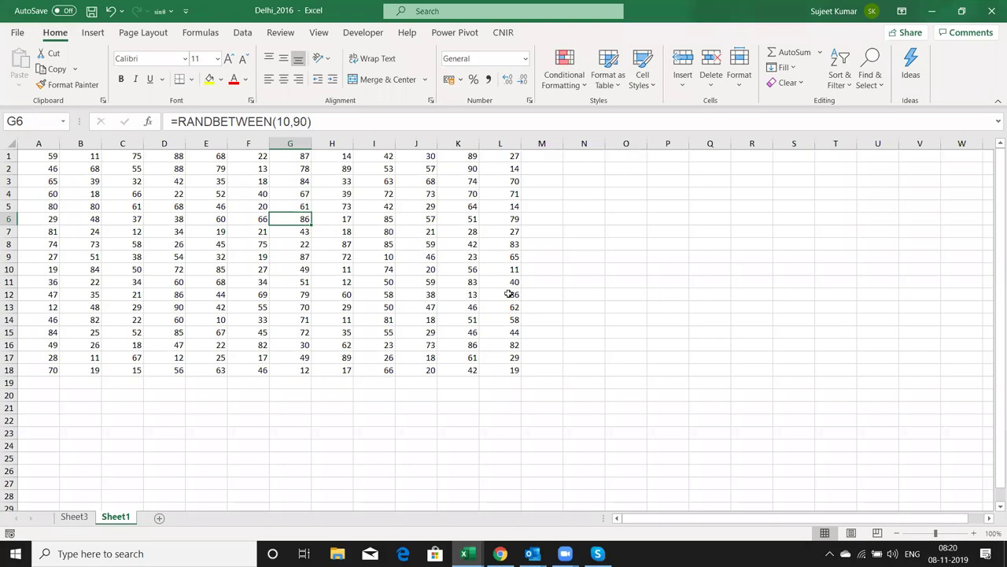
Select the current region A1:L18 using Find & Select > Go To Special.
{"action": "left_click", "coordinate": [867, 88]}
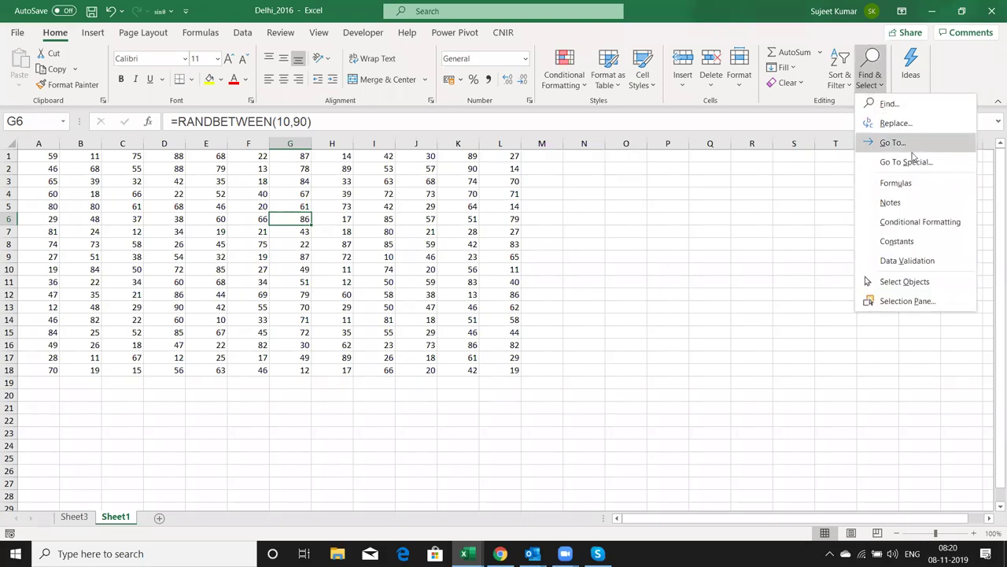
{"action": "left_click", "coordinate": [905, 160]}
{"action": "left_click", "coordinate": [541, 278]}
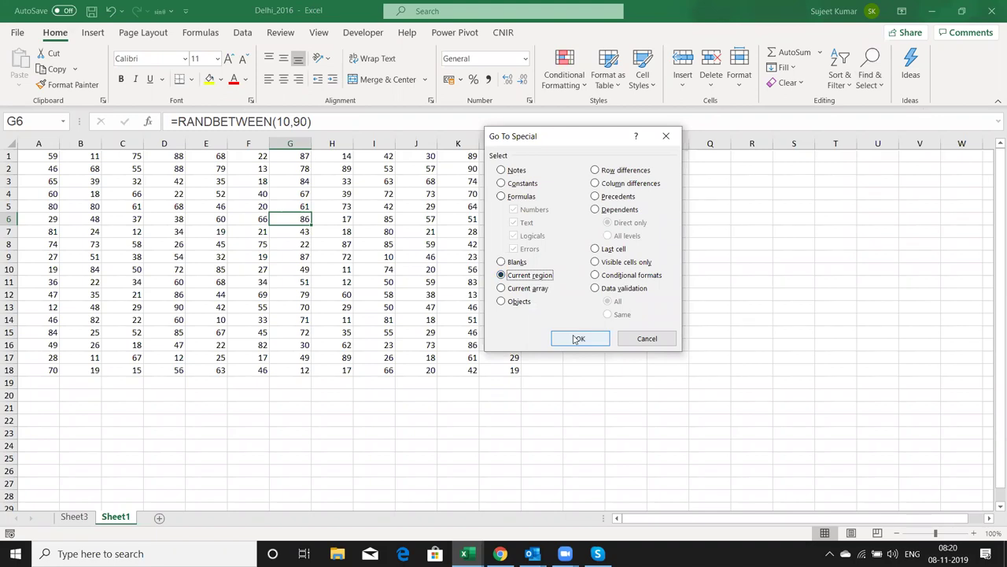
{"action": "left_click", "coordinate": [579, 338]}
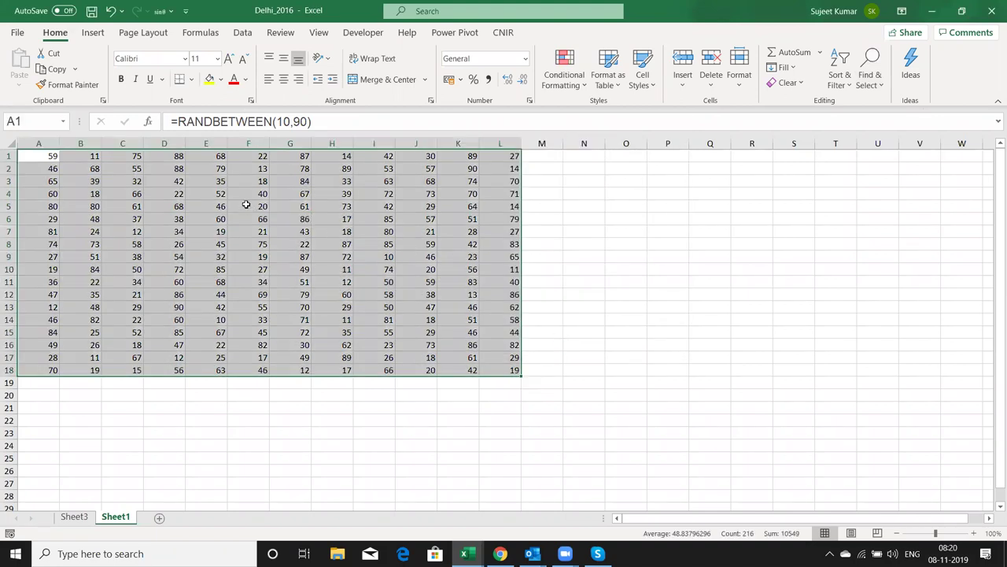
Deselect the region and start the macro line range("A1").cu in the VBA editor.
{"action": "left_click", "coordinate": [245, 205]}
{"action": "key", "text": "alt+Tab"}
{"action": "type", "text": "range(\"A1\")"}
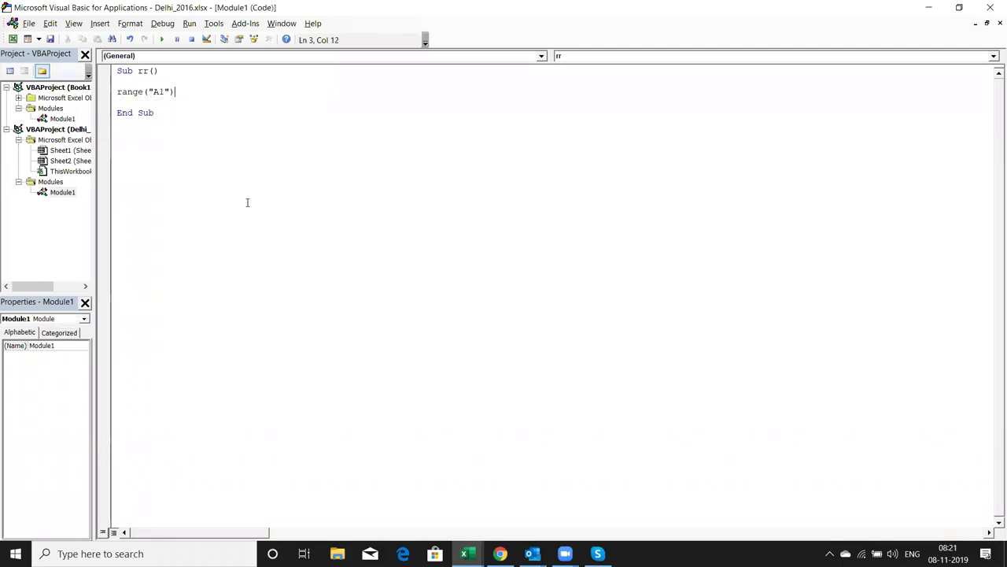
{"action": "type", "text": ".cu"}
Complete the line as Range("A1").CurrentRegion.Select using IntelliSense.
{"action": "key", "text": "Down"}
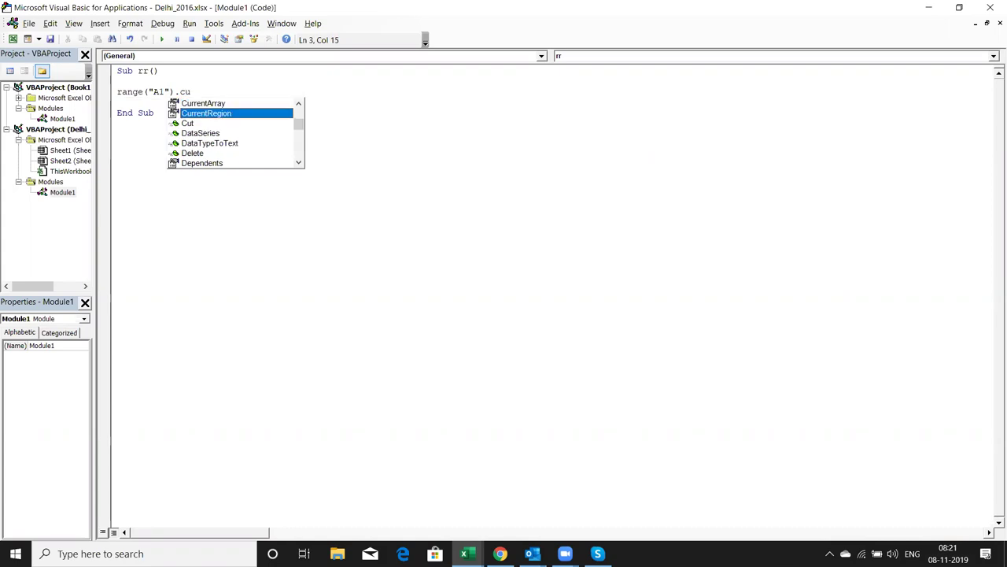
{"action": "key", "text": "Tab"}
{"action": "type", "text": ".s"}
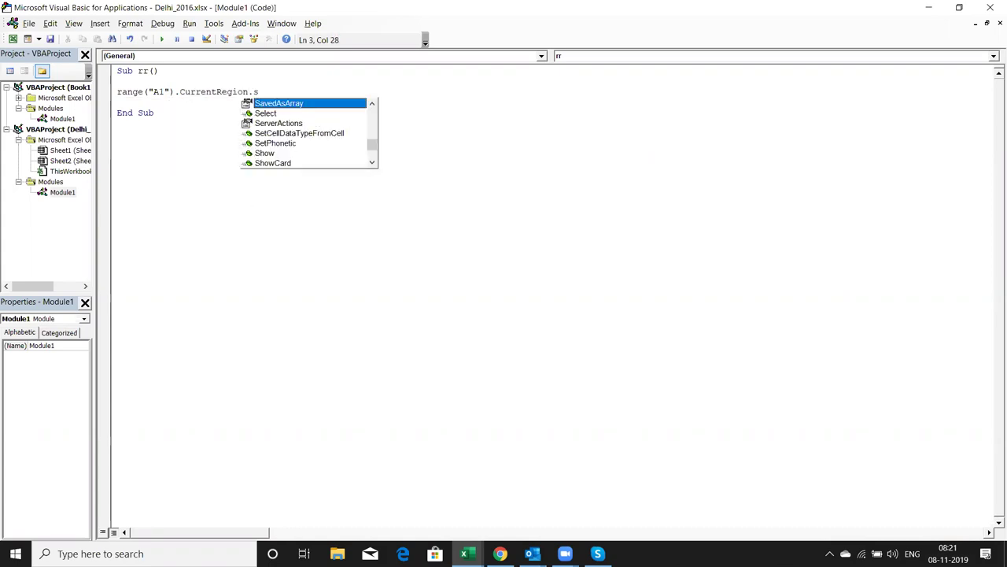
{"action": "type", "text": "e"}
{"action": "key", "text": "Return"}
Make E5 the active cell in Excel, then select the Range line back in the code.
{"action": "key", "text": "alt+F11"}
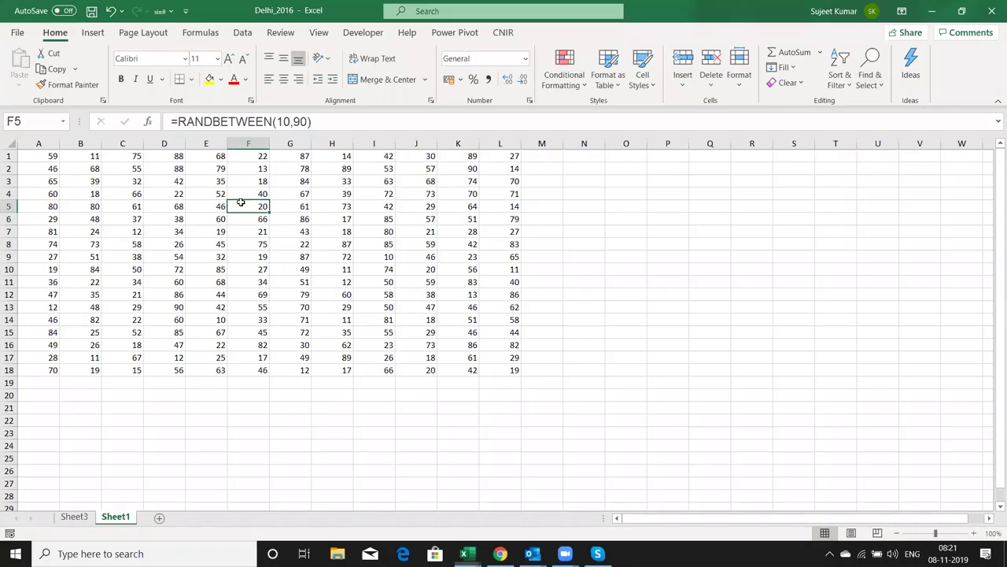
{"action": "left_click", "coordinate": [189, 206]}
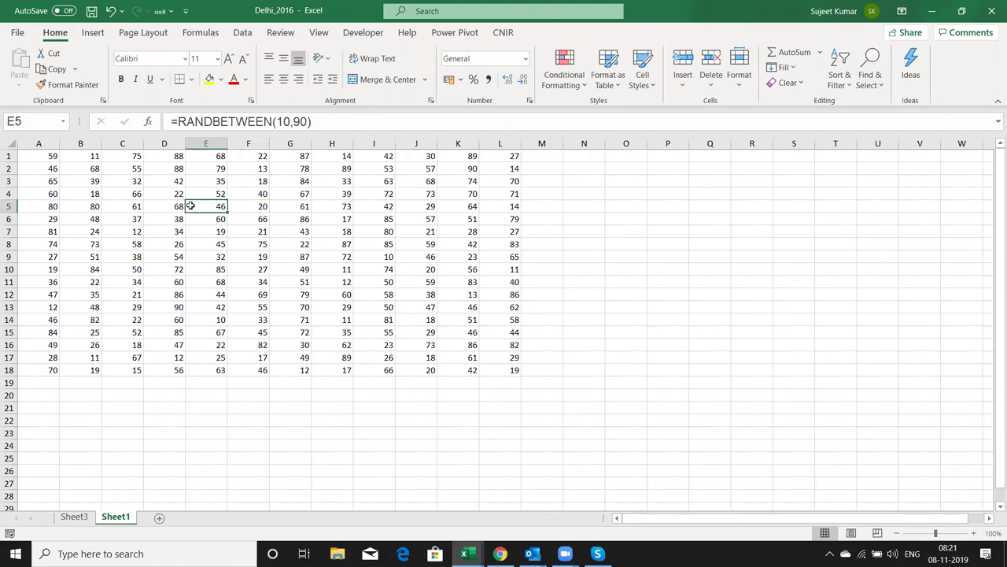
{"action": "key", "text": "alt+F11"}
{"action": "key", "text": "Up"}
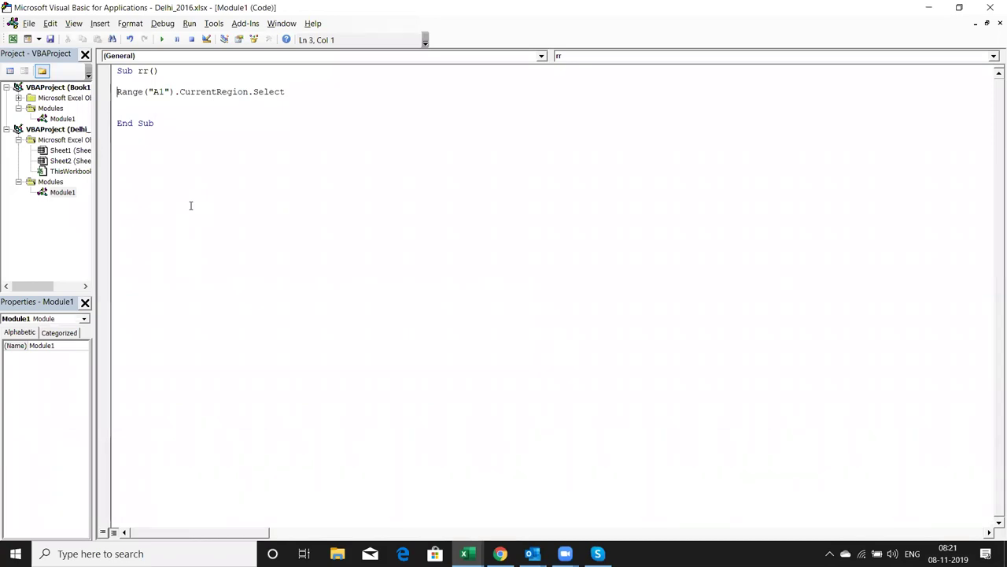
{"action": "key", "text": "alt+F11"}
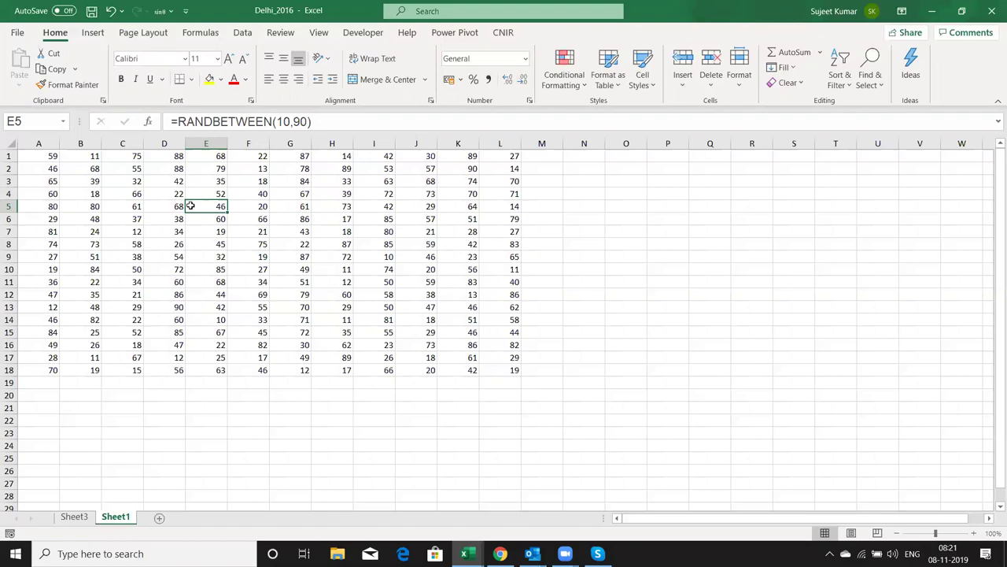
{"action": "key", "text": "alt+F11"}
{"action": "key", "text": "shift+Down"}
{"action": "key", "text": "shift+Down"}
{"action": "key", "text": "shift+Down"}
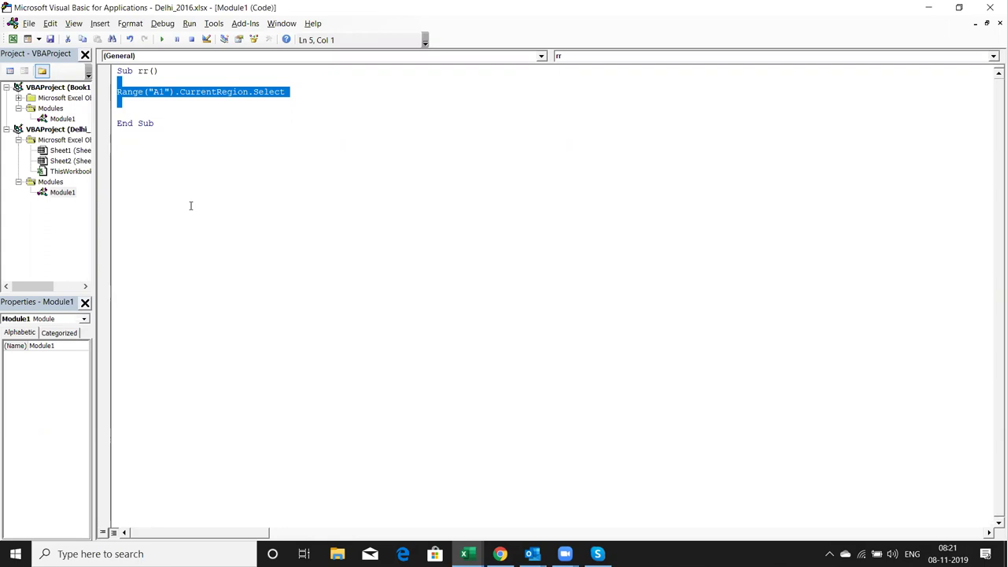
Return to Sheet1's A1:L18 random-number table with Alt+F11.
{"action": "key", "text": "alt+F11"}
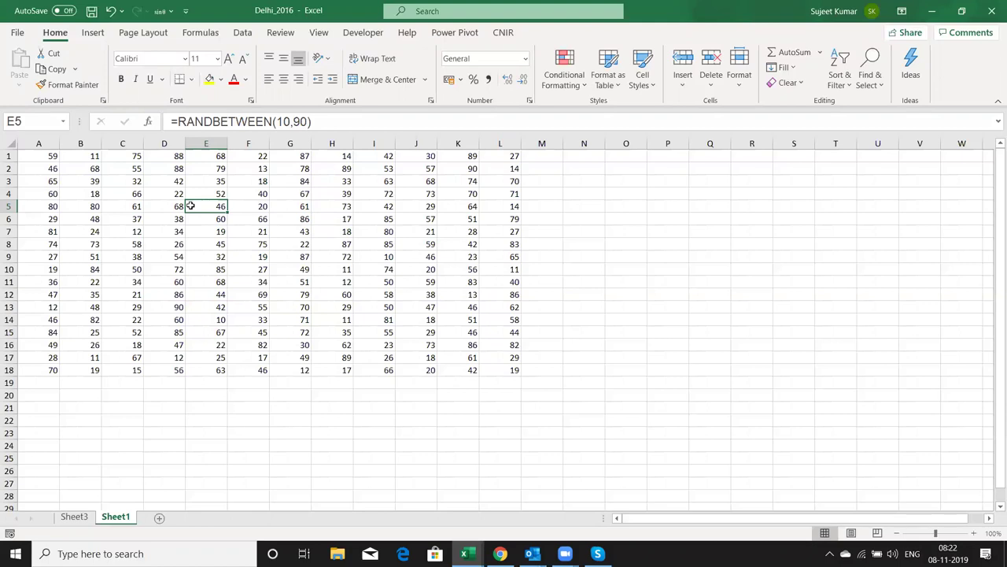
Start typing 2 in cell O5, cancel the entry, and return to cell A1.
{"action": "key", "text": "Right"}
{"action": "key", "text": "Right"}
{"action": "key", "text": "Right"}
{"action": "key", "text": "Right"}
{"action": "key", "text": "Right"}
{"action": "key", "text": "Right"}
{"action": "key", "text": "Right"}
{"action": "key", "text": "Right"}
{"action": "key", "text": "Right"}
{"action": "type", "text": "2"}
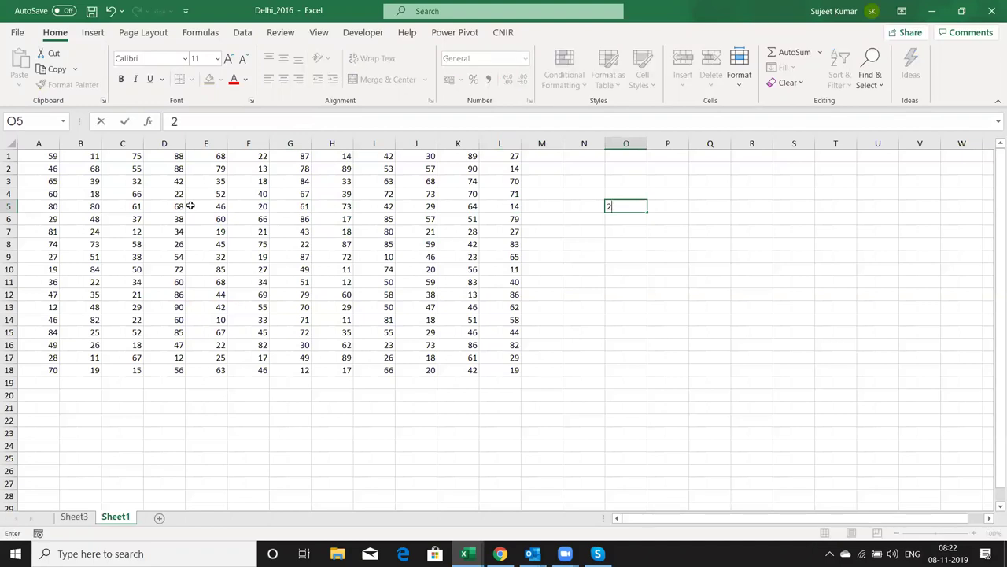
{"action": "key", "text": "Escape"}
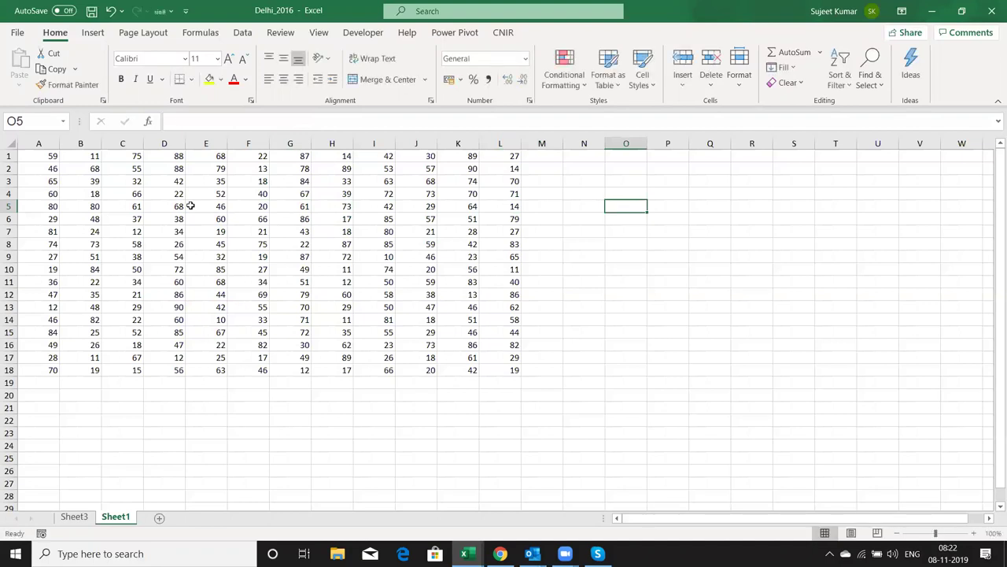
{"action": "key", "text": "Left"}
{"action": "key", "text": "Left"}
{"action": "key", "text": "Left"}
{"action": "key", "text": "ctrl+Left"}
{"action": "key", "text": "Up"}
{"action": "key", "text": "Up"}
{"action": "key", "text": "Up"}
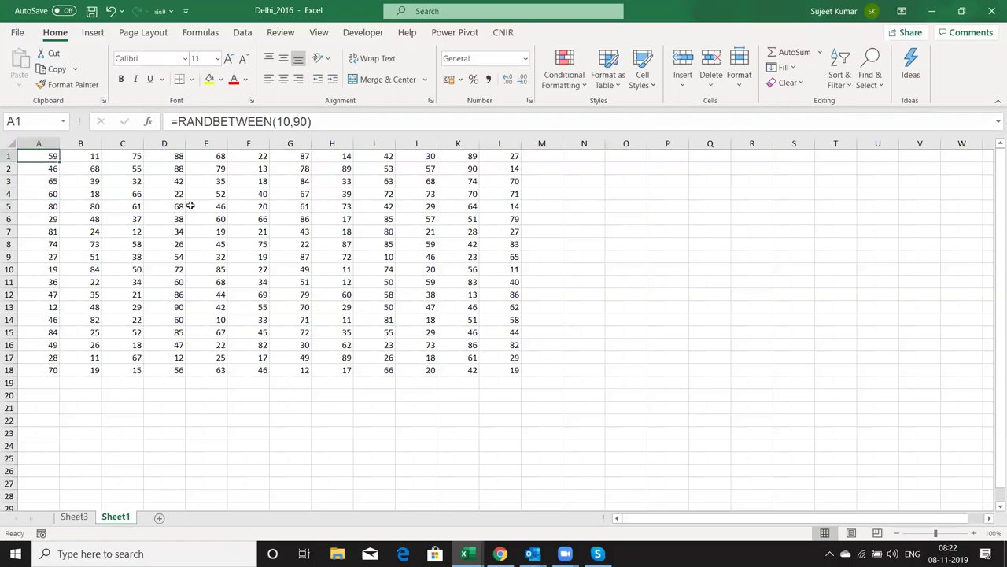
Open the VBA editor, select the macro's Range line, and toggle to Excel and back with Alt+F11.
{"action": "key", "text": "alt+F11"}
{"action": "key", "text": "Up"}
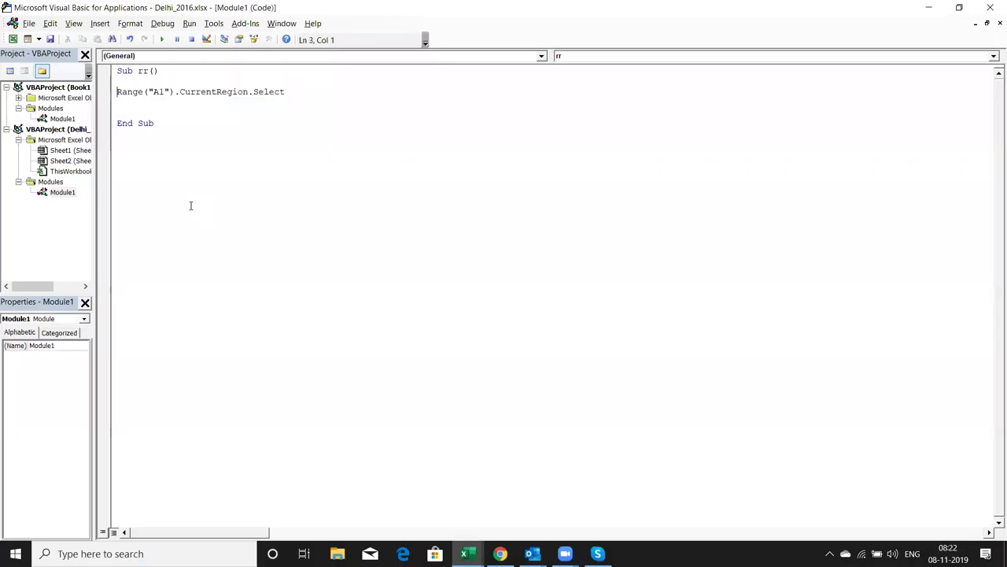
{"action": "key", "text": "shift+End"}
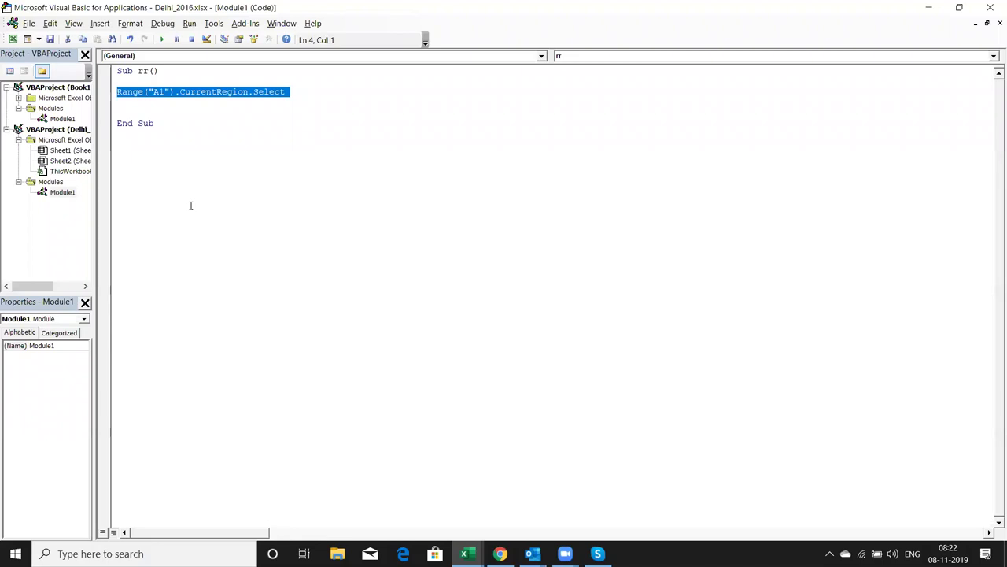
{"action": "key", "text": "alt+F11"}
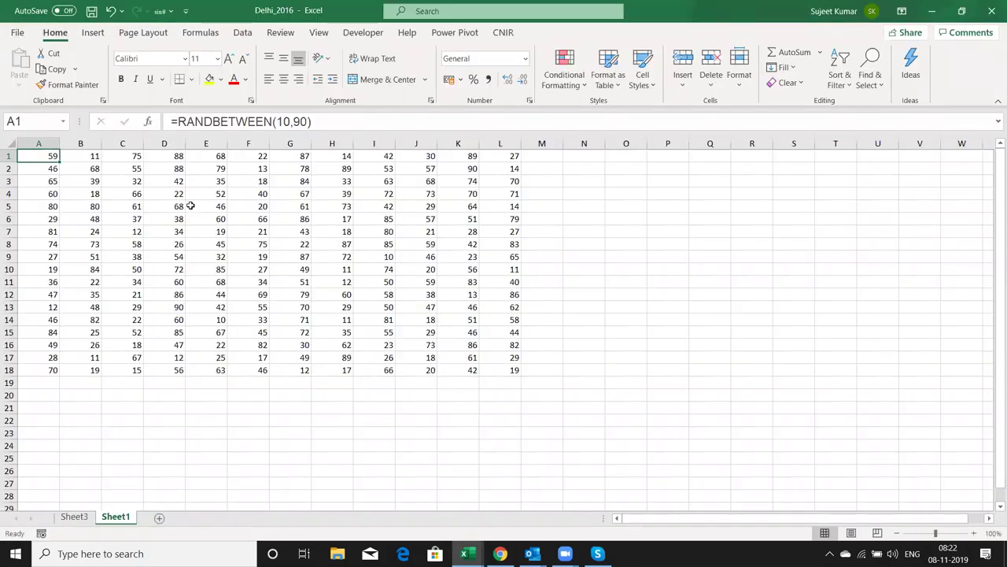
{"action": "key", "text": "alt+F11"}
Highlight the rr macro from Sub rr() through End Sub, then select just the Range line.
{"action": "key", "text": "Up"}
{"action": "key", "text": "shift+Up"}
{"action": "key", "text": "shift+Down"}
{"action": "key", "text": "shift+Down"}
{"action": "key", "text": "shift+Down"}
{"action": "key", "text": "shift+Down"}
{"action": "key", "text": "shift+Down"}
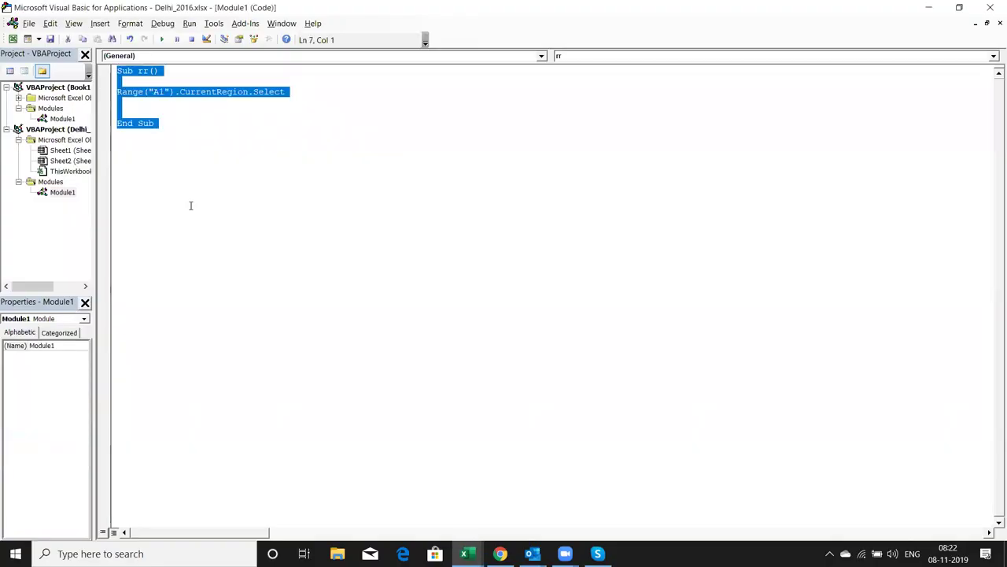
{"action": "key", "text": "ctrl+Home"}
{"action": "key", "text": "Down"}
{"action": "key", "text": "Down"}
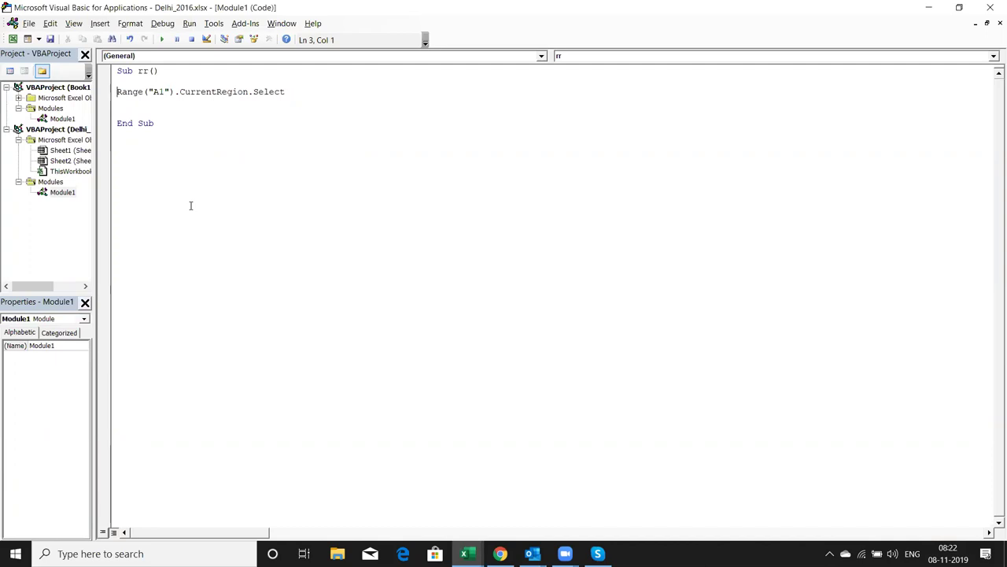
{"action": "key", "text": "shift+Down"}
{"action": "key", "text": "shift+Down"}
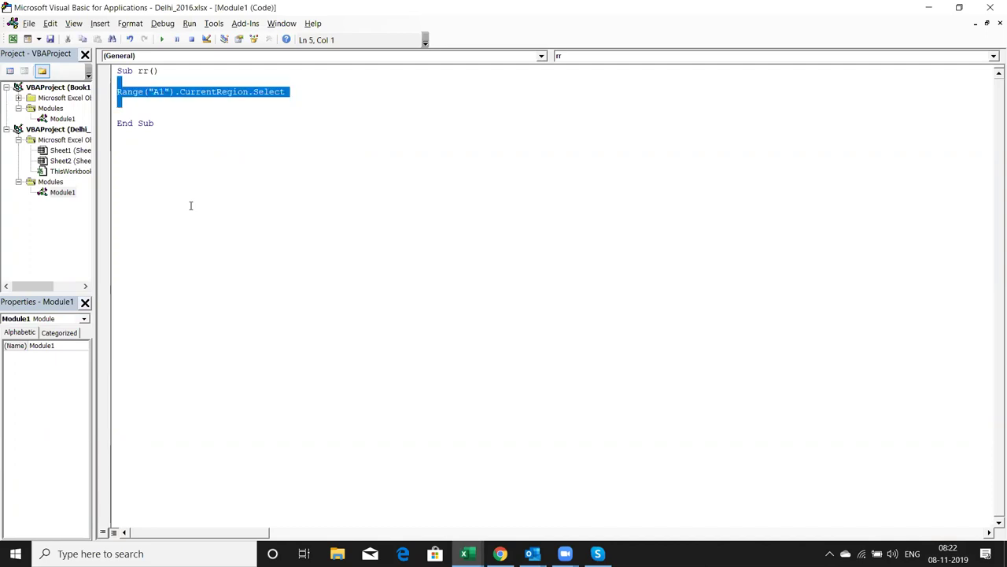
Reselect the Range line, then the whole rr macro, and switch back to Sheet1.
{"action": "key", "text": "shift+Up"}
{"action": "key", "text": "shift+Up"}
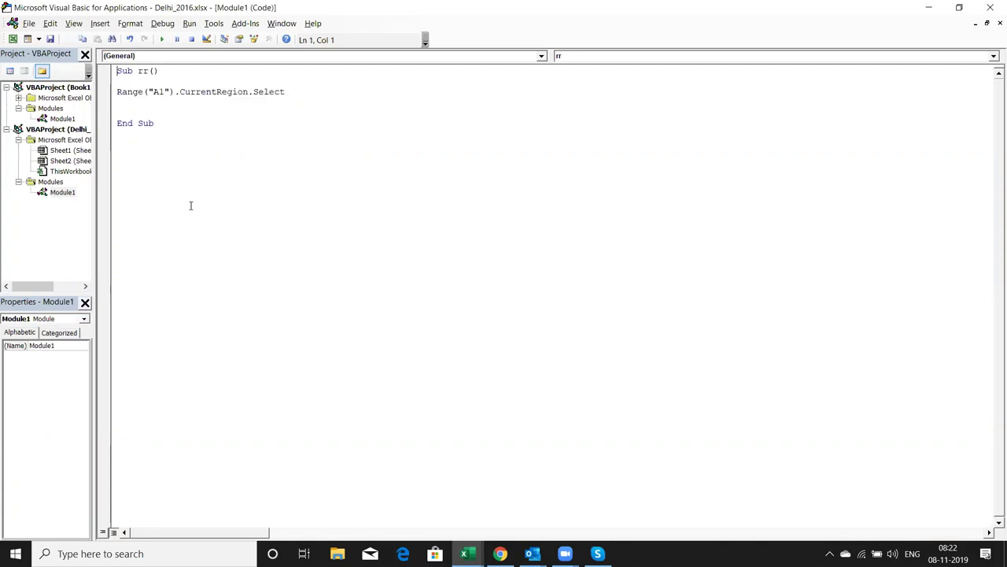
{"action": "key", "text": "shift+Down"}
{"action": "key", "text": "shift+Down"}
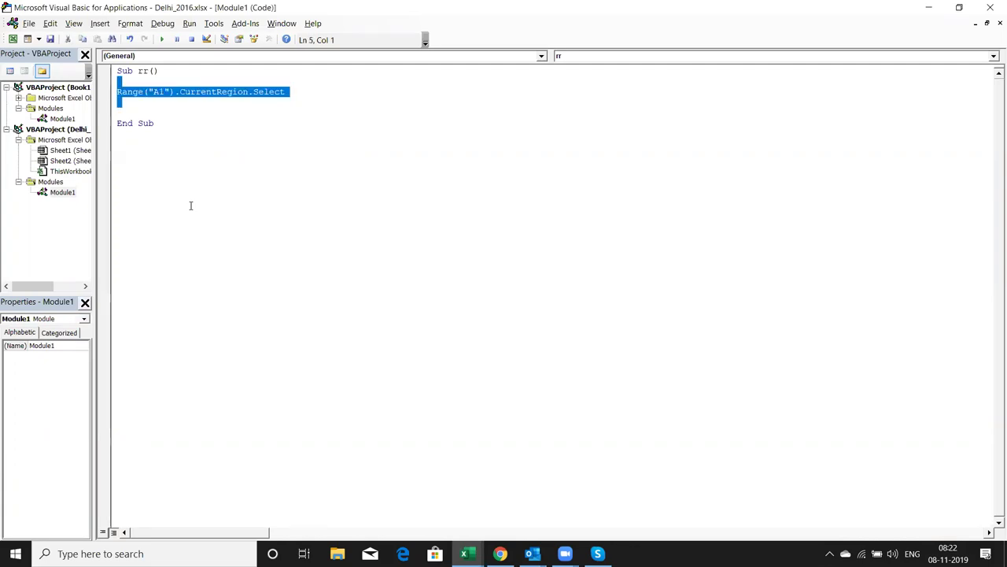
{"action": "key", "text": "ctrl+Home"}
{"action": "key", "text": "shift+Down"}
{"action": "key", "text": "shift+Down"}
{"action": "key", "text": "shift+Down"}
{"action": "key", "text": "shift+Down"}
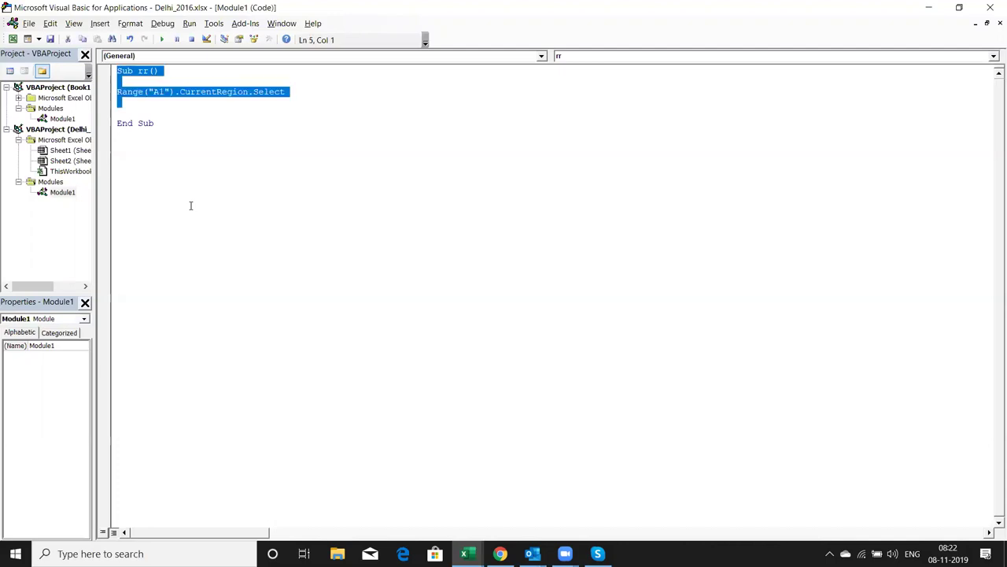
{"action": "key", "text": "shift+Down"}
{"action": "key", "text": "shift+Down"}
{"action": "key", "text": "alt+F11"}
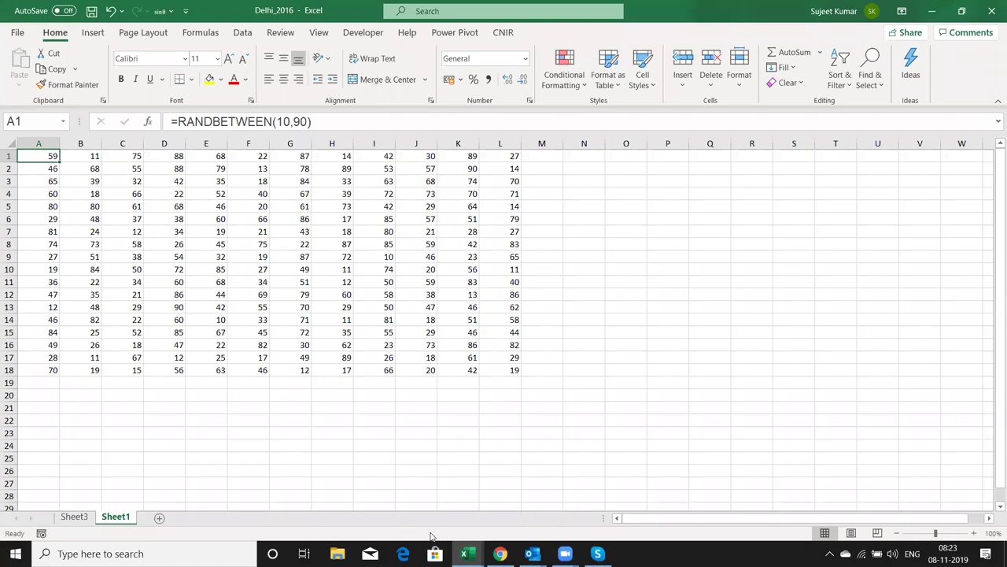
In Chrome, load google.com in a new tab, then switch back to Excel.
{"action": "left_click", "coordinate": [500, 554]}
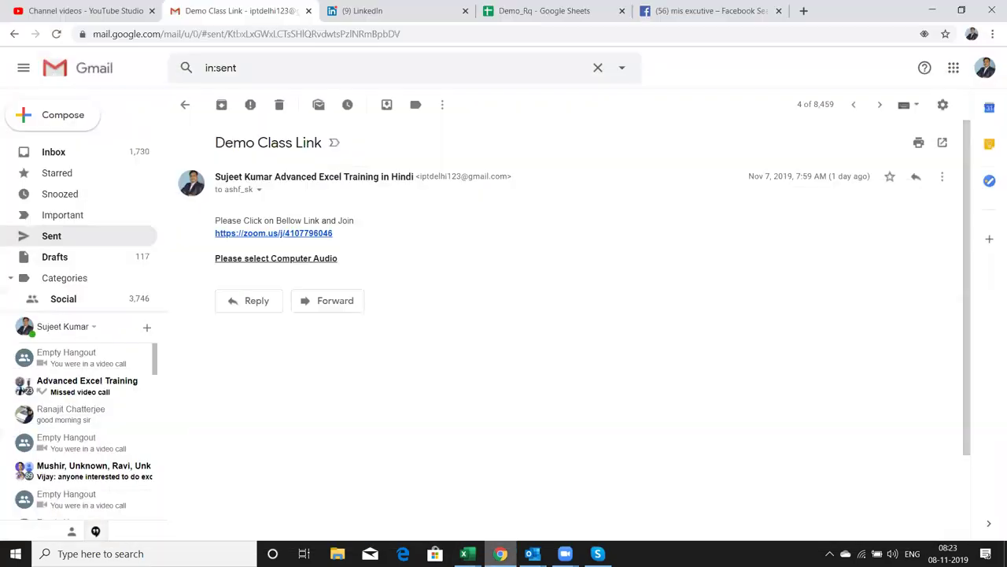
{"action": "left_click", "coordinate": [803, 10]}
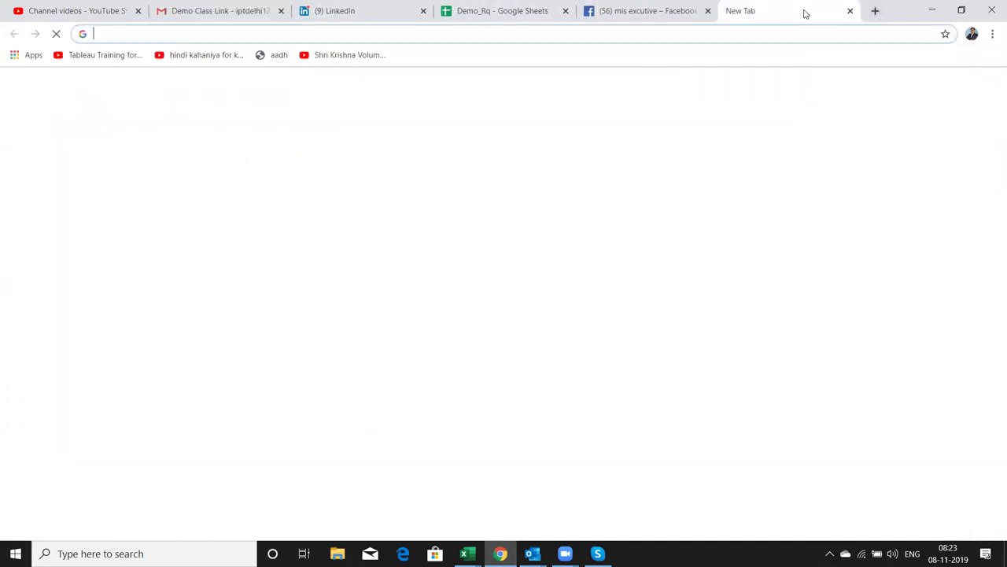
{"action": "type", "text": "google.com"}
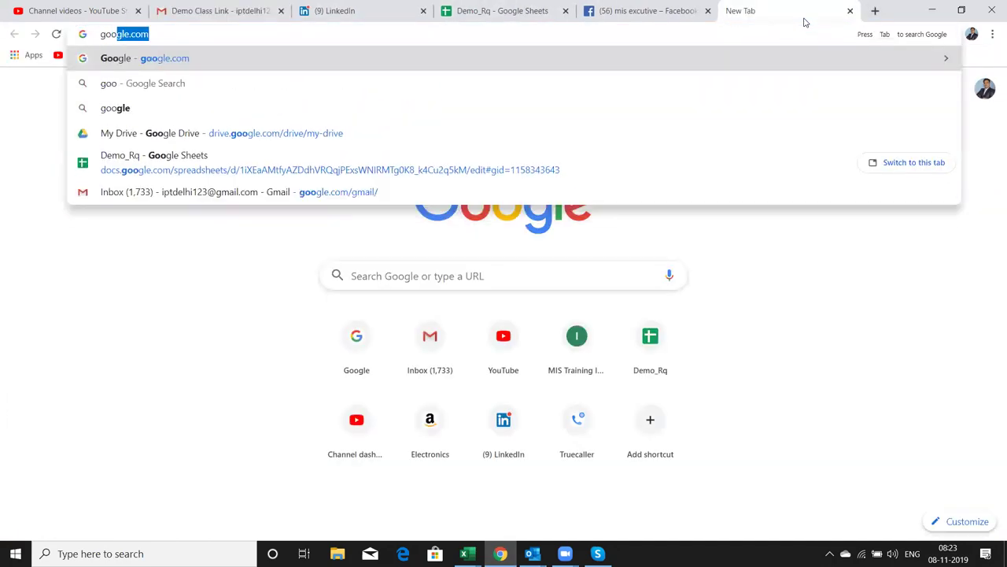
{"action": "key", "text": "Return"}
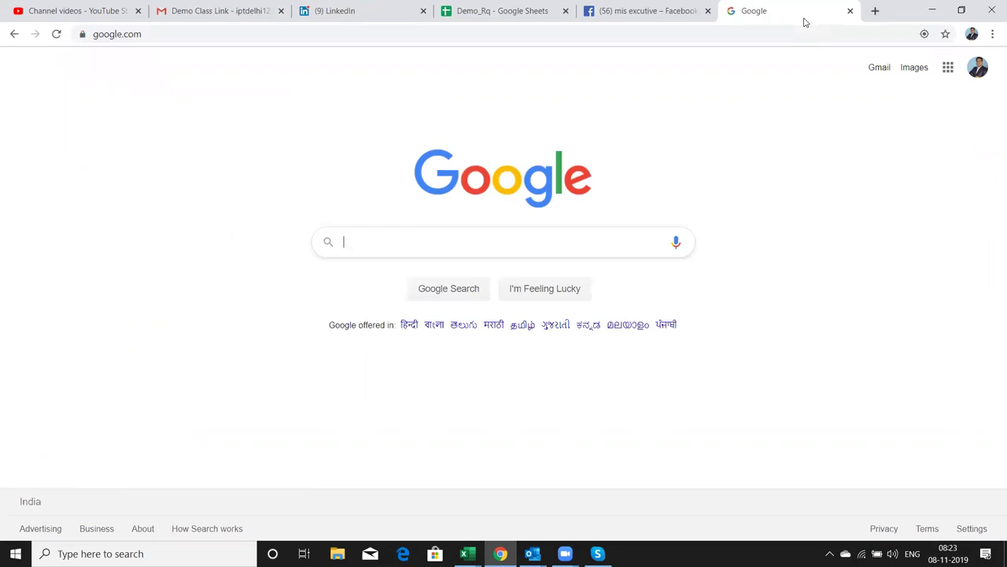
{"action": "key", "text": "alt+Tab"}
Repeatedly select the A1:L18 number block with Ctrl+A and collapse it back to A1.
{"action": "key", "text": "ctrl+a"}
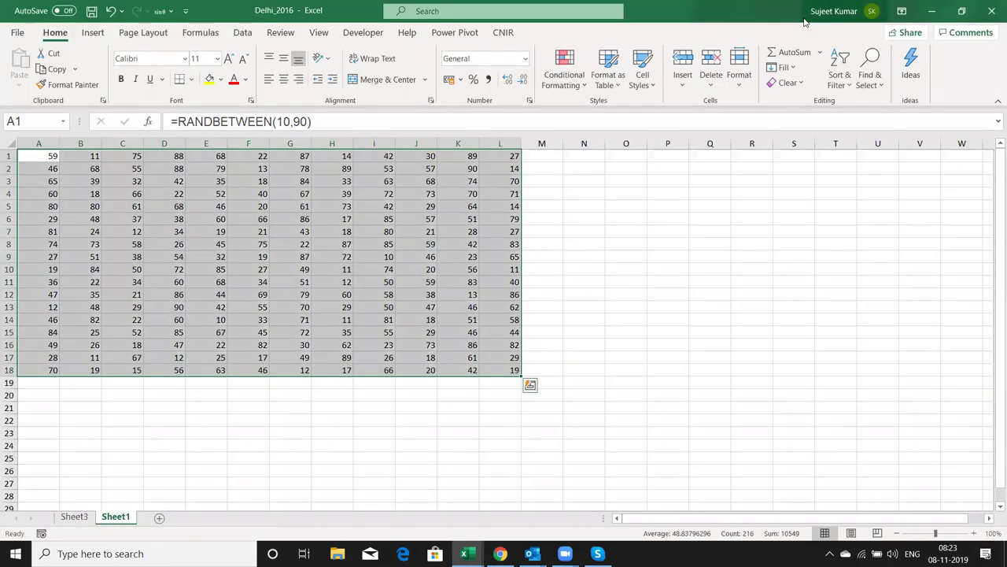
{"action": "key", "text": "ctrl+Home"}
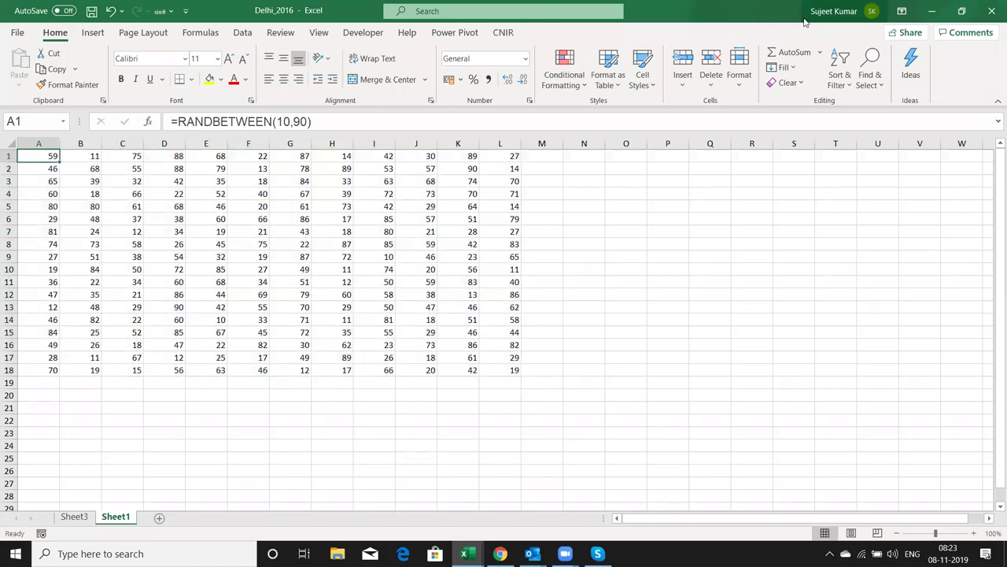
{"action": "key", "text": "alt+Tab"}
{"action": "key", "text": "alt+Tab"}
{"action": "key", "text": "Down"}
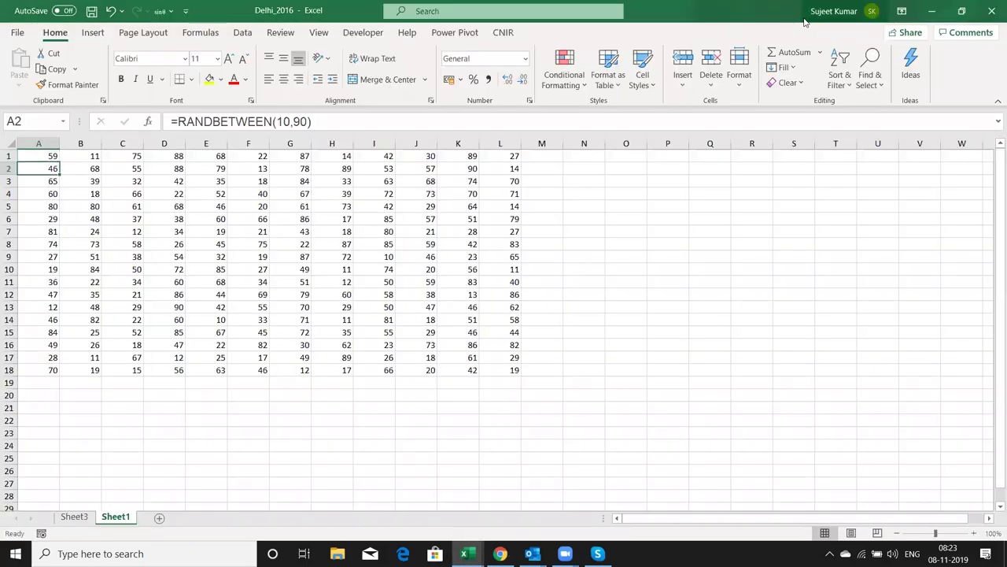
{"action": "key", "text": "ctrl+a"}
{"action": "key", "text": "ctrl+Home"}
{"action": "key", "text": "Down"}
{"action": "key", "text": "ctrl+a"}
{"action": "key", "text": "ctrl+Home"}
{"action": "key", "text": "alt+Tab"}
{"action": "key", "text": "alt+Tab"}
Highlight Range("A1"). in the macro, select A1:L18 on Sheet1, then bring up Chrome.
{"action": "key", "text": "Down"}
{"action": "key", "text": "Down"}
{"action": "key", "text": "shift+Right"}
{"action": "key", "text": "shift+Right"}
{"action": "key", "text": "shift+Right"}
{"action": "key", "text": "shift+Right"}
{"action": "key", "text": "shift+Right"}
{"action": "key", "text": "shift+Right"}
{"action": "key", "text": "shift+Right"}
{"action": "key", "text": "shift+Right"}
{"action": "key", "text": "shift+Right"}
{"action": "key", "text": "shift+Right"}
{"action": "key", "text": "shift+Right"}
{"action": "key", "text": "shift+Right"}
{"action": "key", "text": "shift+Right"}
{"action": "key", "text": "shift+Right"}
{"action": "key", "text": "shift+Right"}
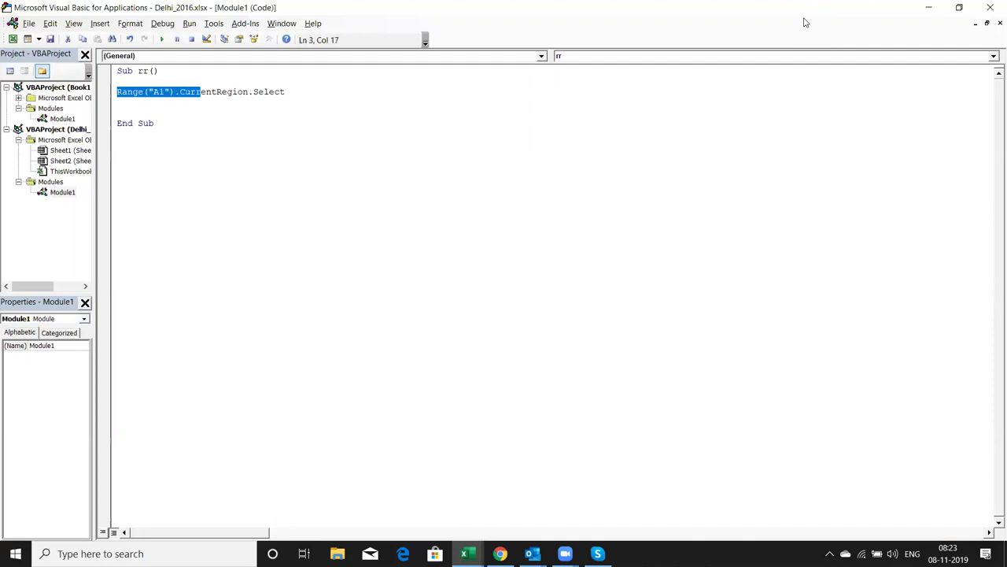
{"action": "key", "text": "shift+Right"}
{"action": "key", "text": "shift+Right"}
{"action": "key", "text": "shift+Right"}
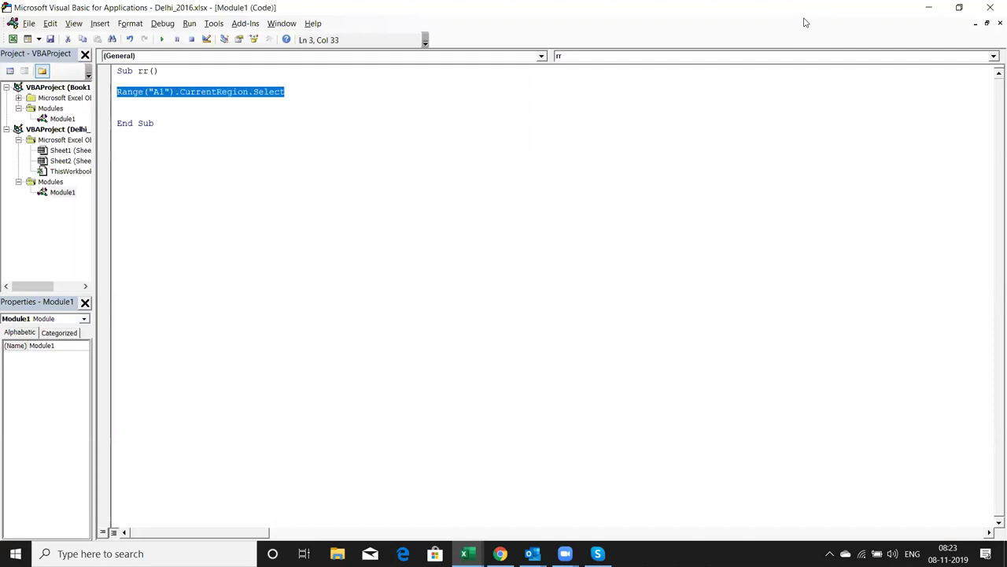
{"action": "key", "text": "alt+F11"}
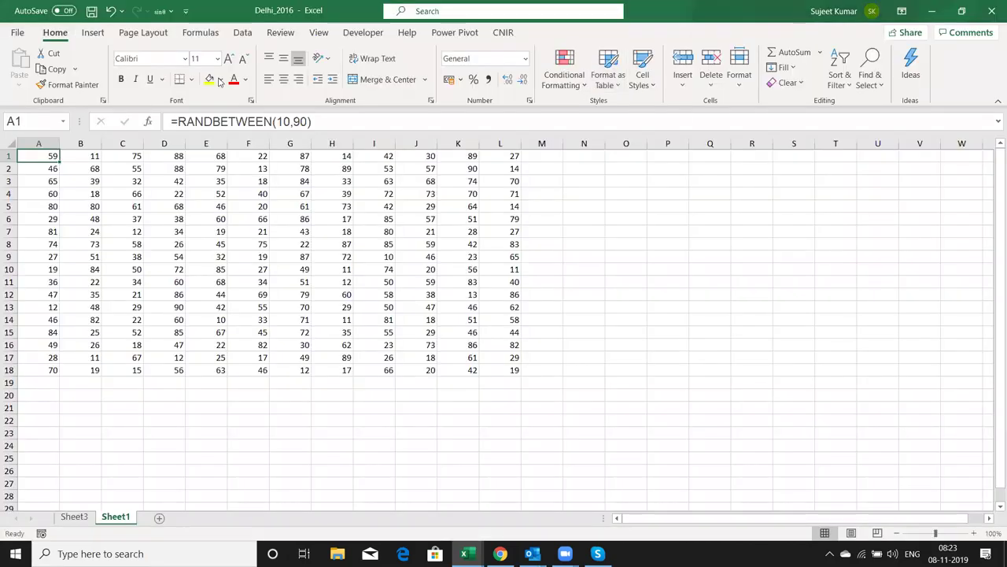
{"action": "left_click", "coordinate": [110, 168]}
{"action": "left_click", "coordinate": [53, 159]}
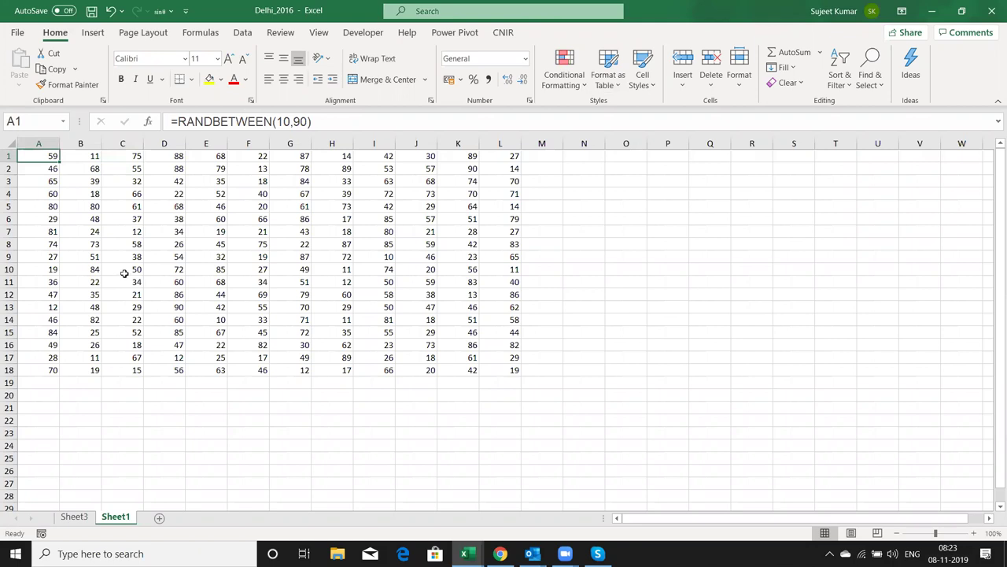
{"action": "key", "text": "ctrl+a"}
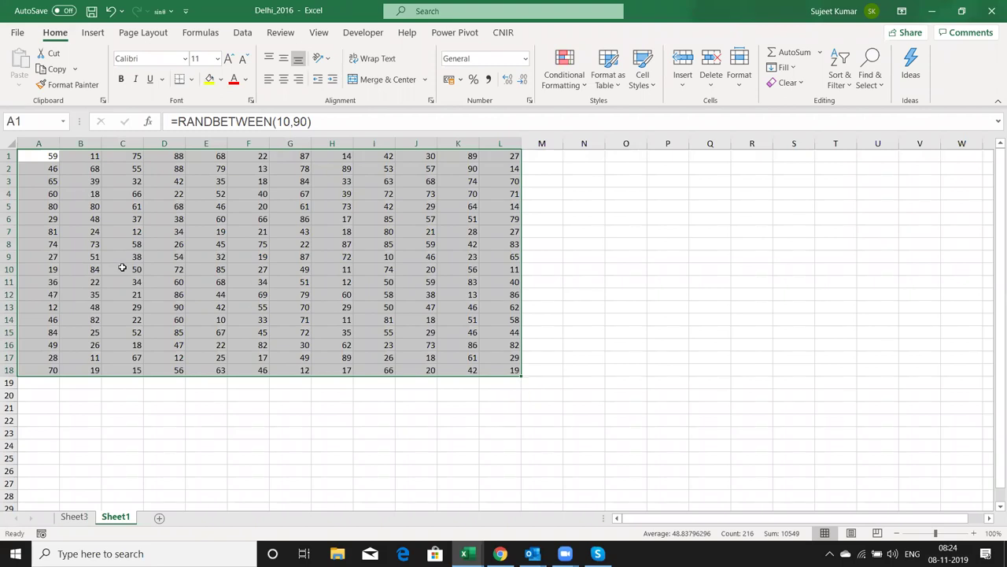
{"action": "key", "text": "alt+F11"}
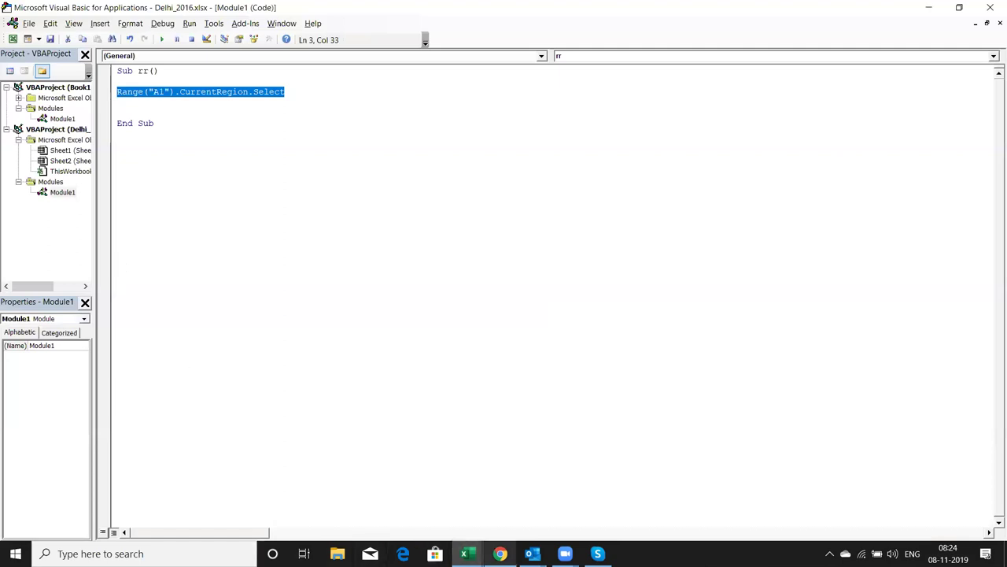
{"action": "left_click", "coordinate": [500, 553]}
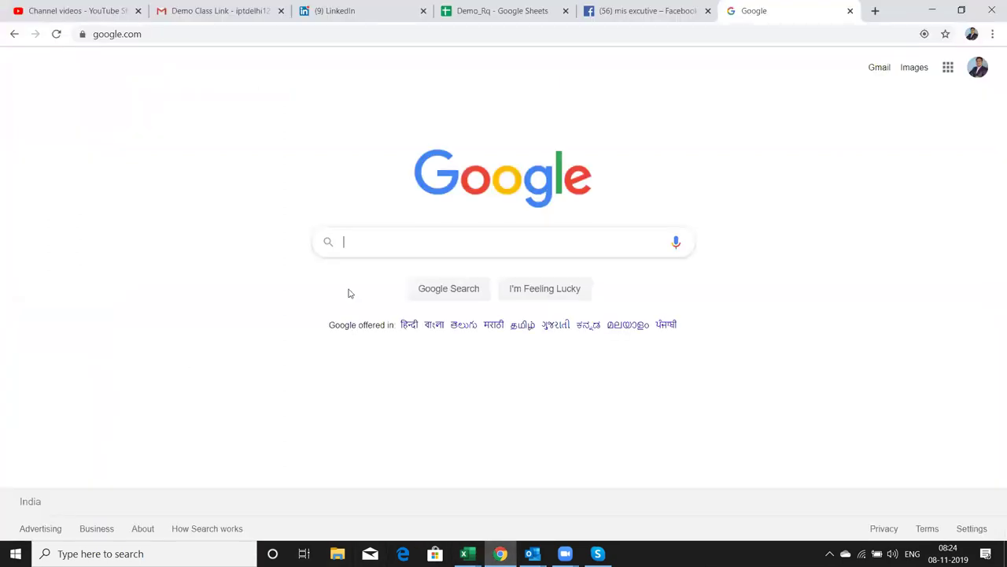
Search Google for "how cam select All Data in vba maces".
{"action": "type", "text": "how cam se;e"}
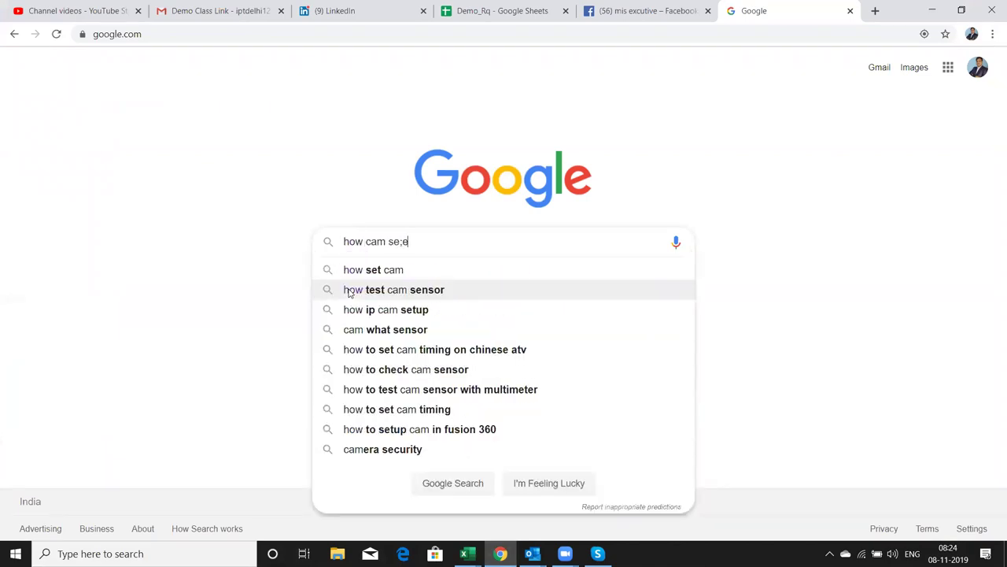
{"action": "type", "text": "d"}
{"action": "key", "text": "BackSpace"}
{"action": "key", "text": "BackSpace"}
{"action": "key", "text": "BackSpace"}
{"action": "type", "text": "lect "}
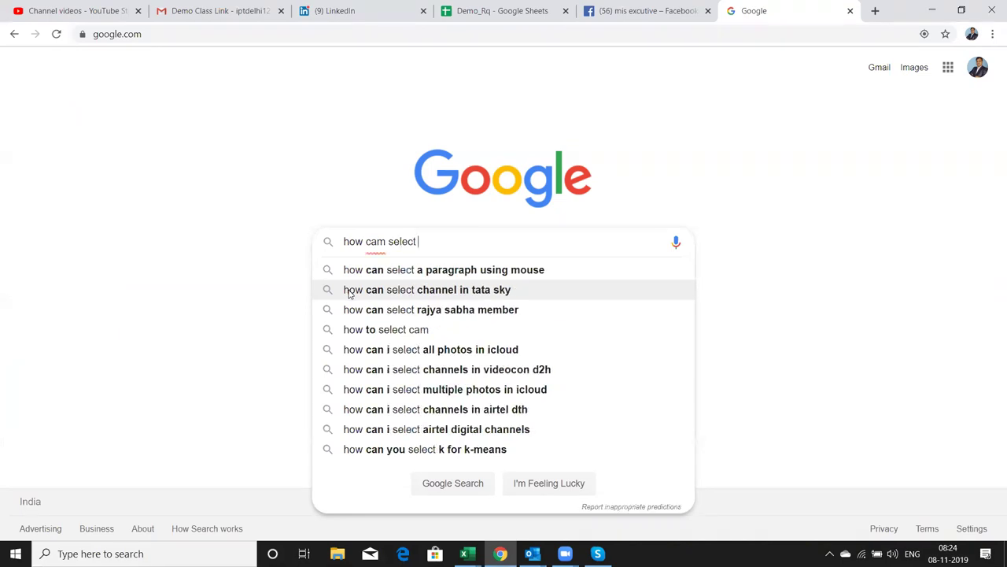
{"action": "type", "text": "Ao"}
{"action": "key", "text": "BackSpace"}
{"action": "type", "text": "ll Data "}
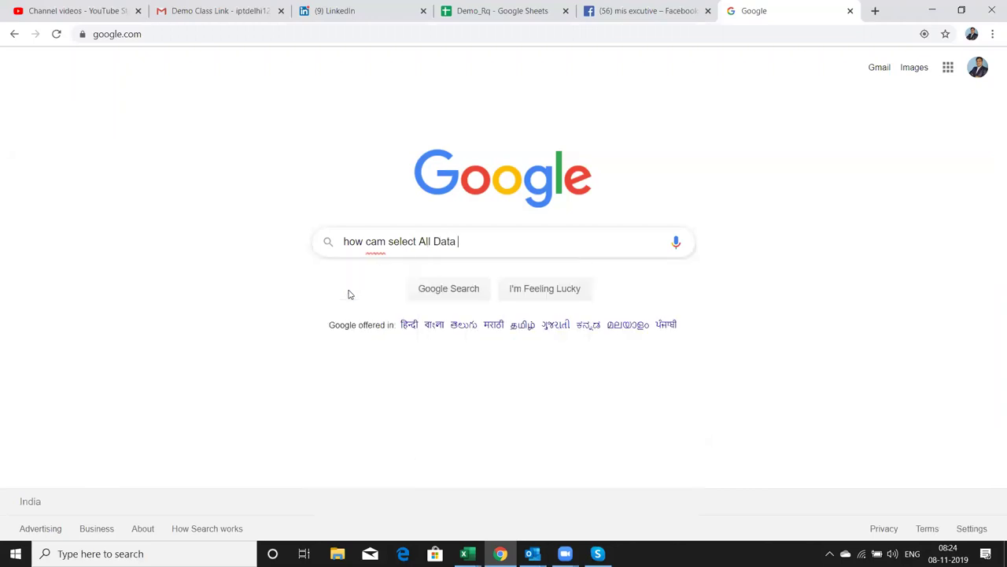
{"action": "type", "text": "in vba "}
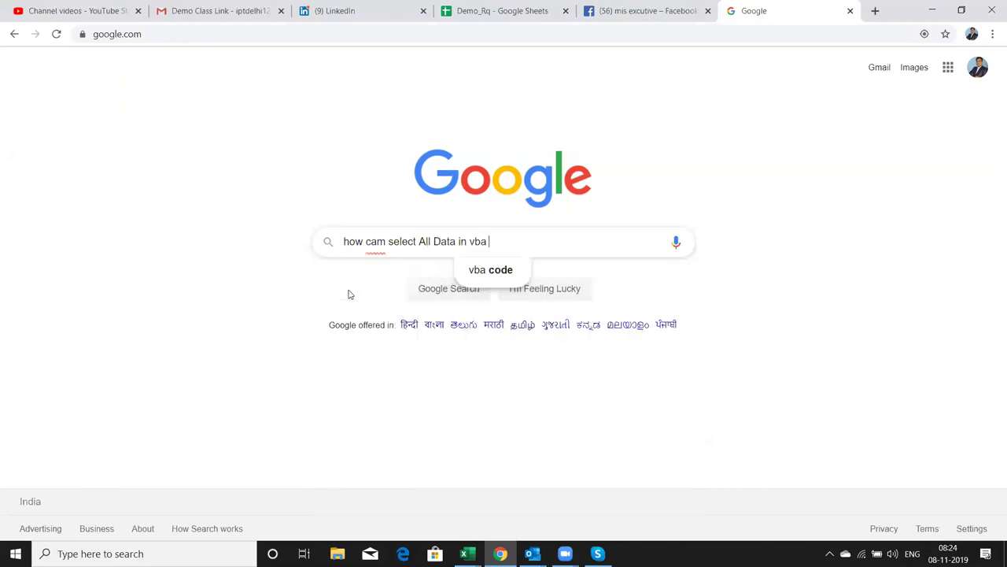
{"action": "type", "text": "maces"}
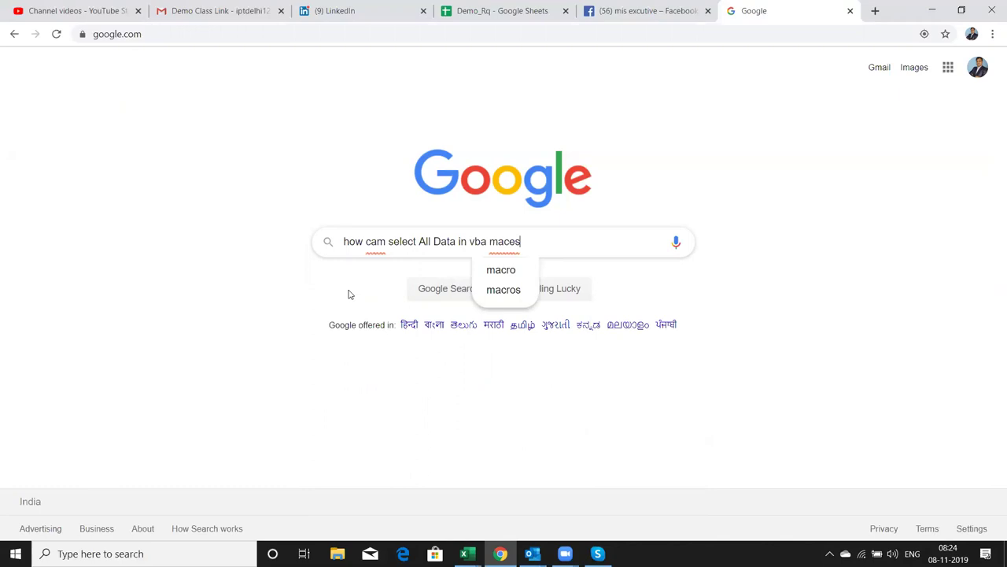
{"action": "key", "text": "Down"}
{"action": "key", "text": "Down"}
{"action": "key", "text": "Down"}
{"action": "key", "text": "Return"}
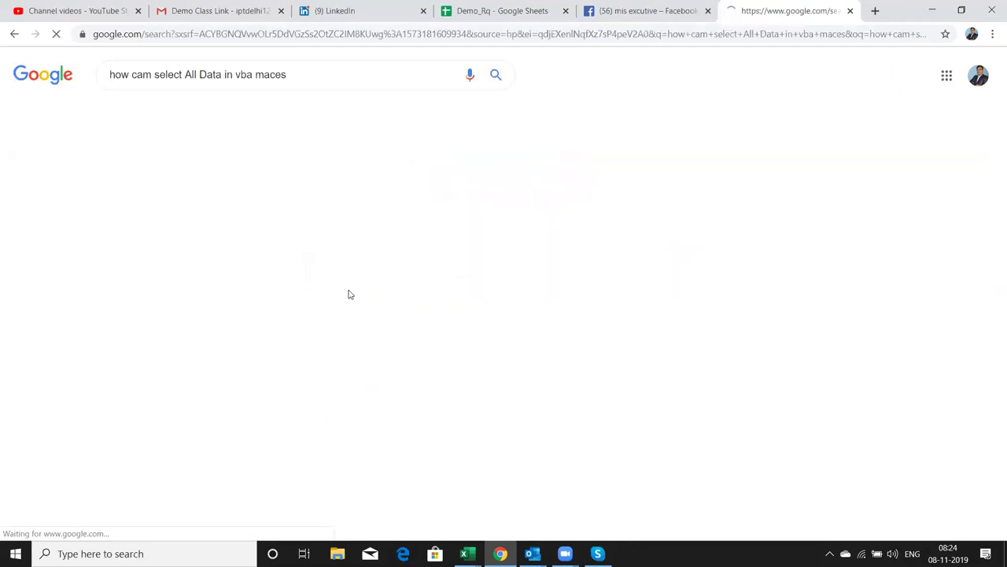
Open the Automate Excel Select All Cells result in a new tab.
{"action": "scroll", "coordinate": [344, 304], "scroll_direction": "down", "scroll_amount": 2}
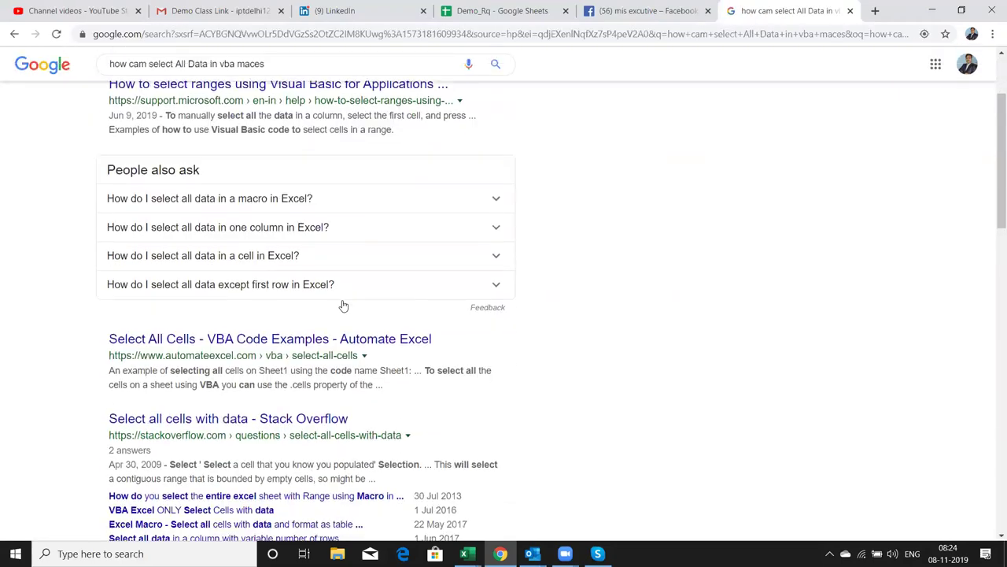
{"action": "right_click", "coordinate": [328, 340]}
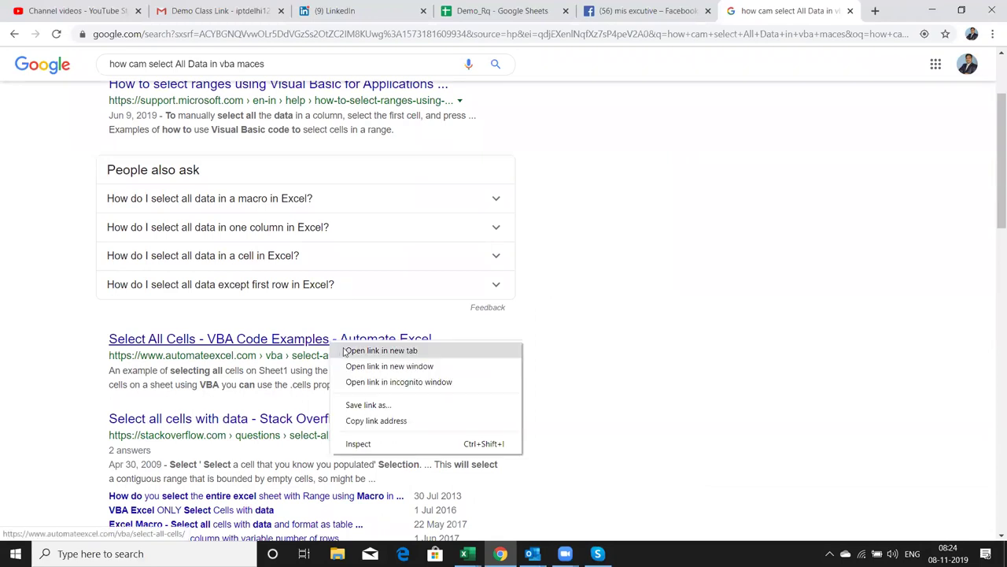
{"action": "left_click", "coordinate": [344, 351]}
{"action": "scroll", "coordinate": [338, 357], "scroll_direction": "down", "scroll_amount": 3}
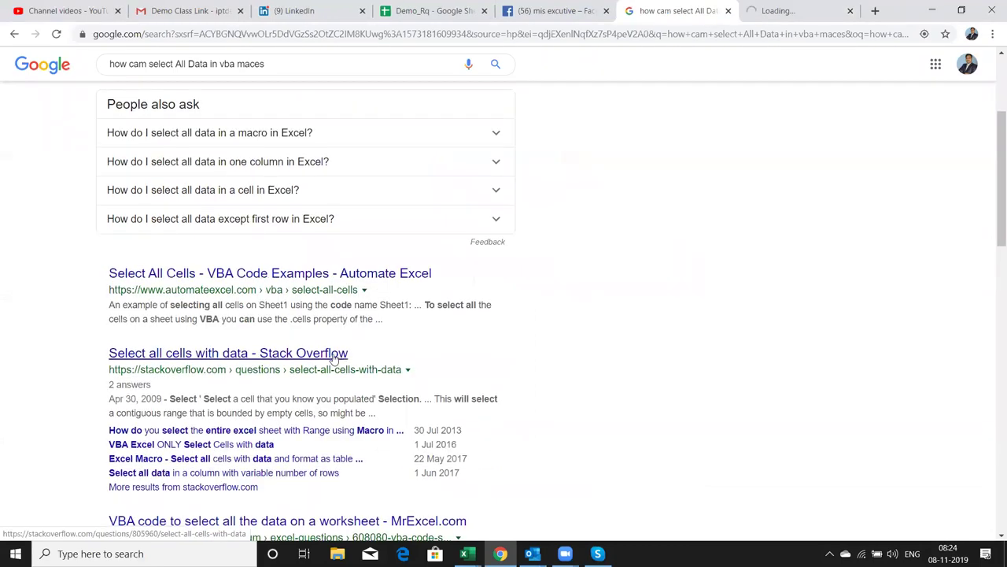
{"action": "scroll", "coordinate": [211, 295], "scroll_direction": "down", "scroll_amount": 1}
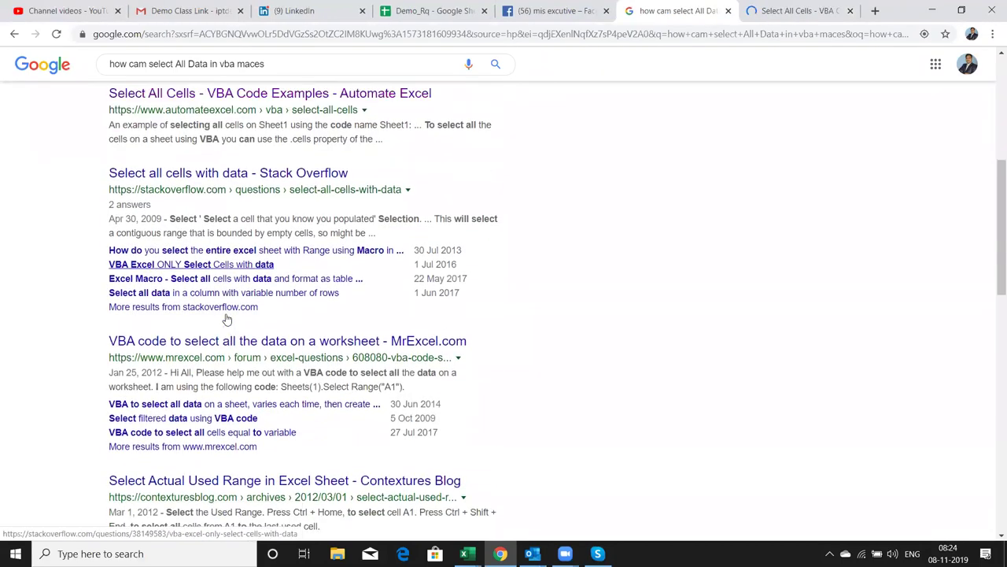
{"action": "scroll", "coordinate": [234, 179], "scroll_direction": "up", "scroll_amount": 5}
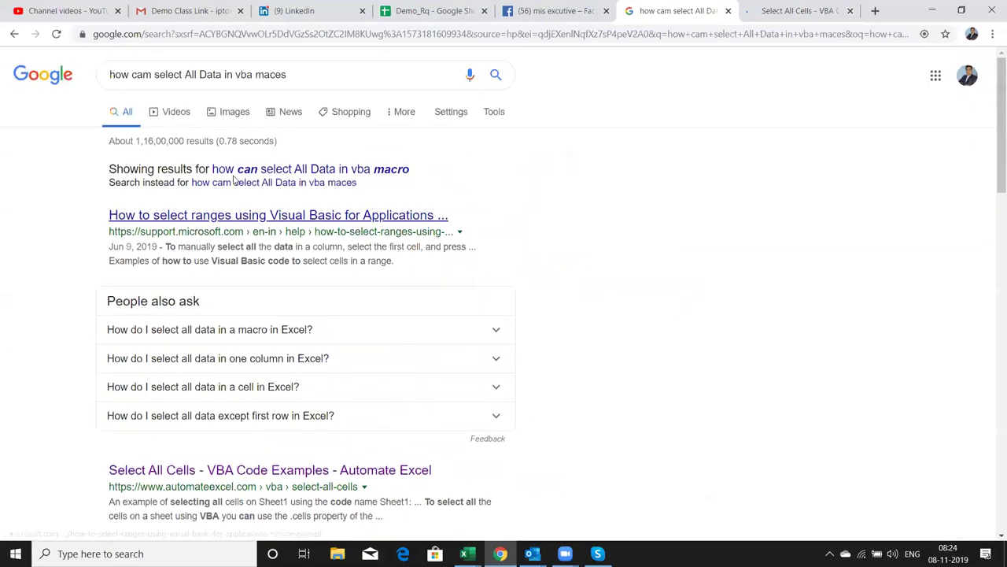
On the Select All Cells page, highlight the Sheet1.Cells.Select example line.
{"action": "left_click", "coordinate": [795, 12]}
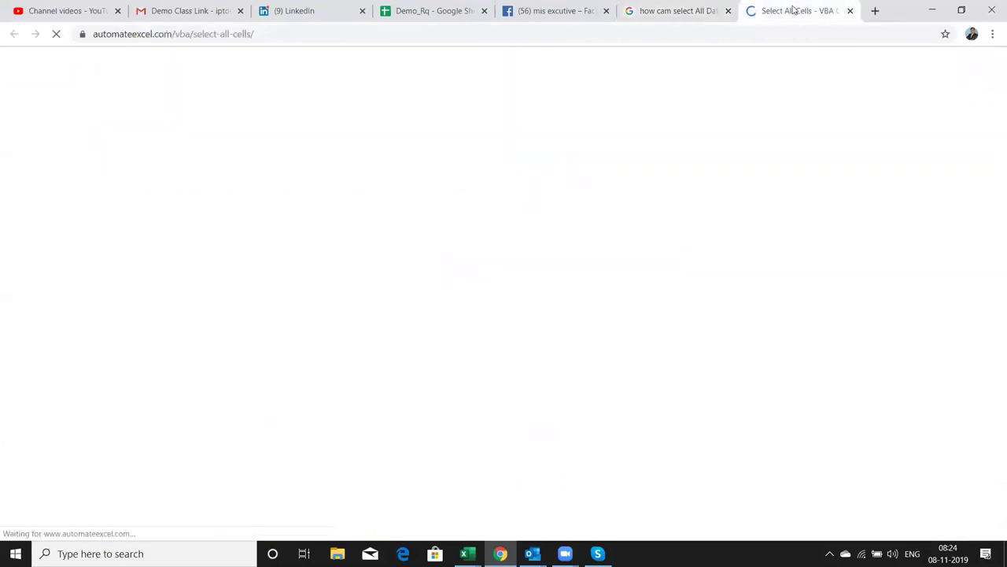
{"action": "scroll", "coordinate": [490, 254], "scroll_direction": "down", "scroll_amount": 5}
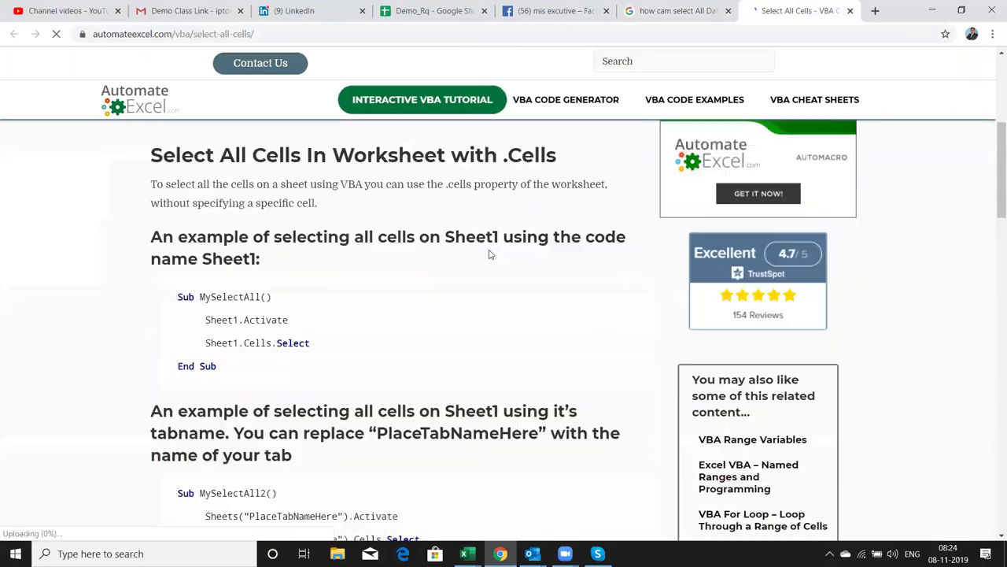
{"action": "scroll", "coordinate": [274, 270], "scroll_direction": "down", "scroll_amount": 2}
{"action": "double_click", "coordinate": [222, 195]}
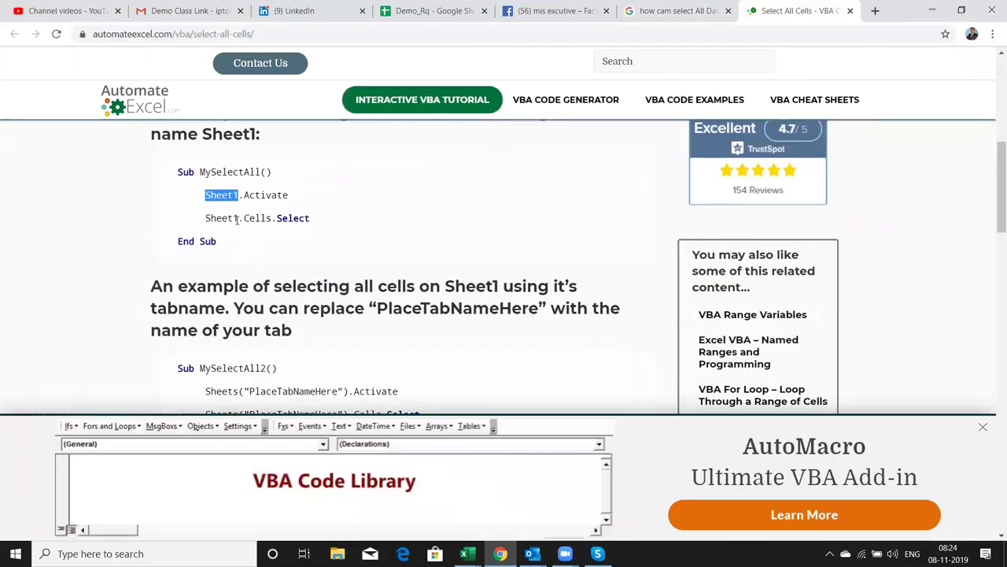
{"action": "left_click", "coordinate": [242, 230]}
{"action": "scroll", "coordinate": [260, 252], "scroll_direction": "down", "scroll_amount": 2}
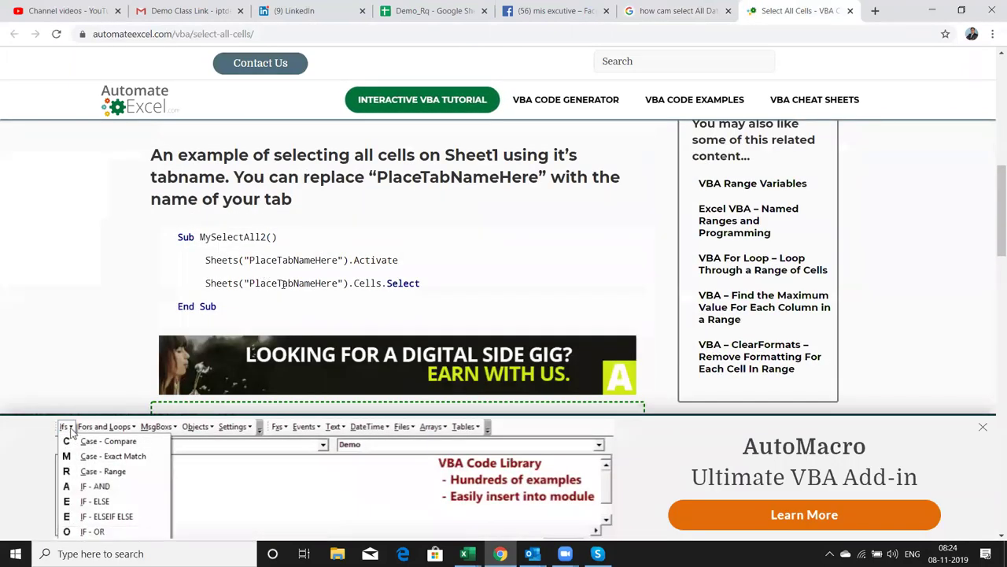
{"action": "scroll", "coordinate": [272, 276], "scroll_direction": "up", "scroll_amount": 1}
{"action": "scroll", "coordinate": [260, 282], "scroll_direction": "up", "scroll_amount": 2}
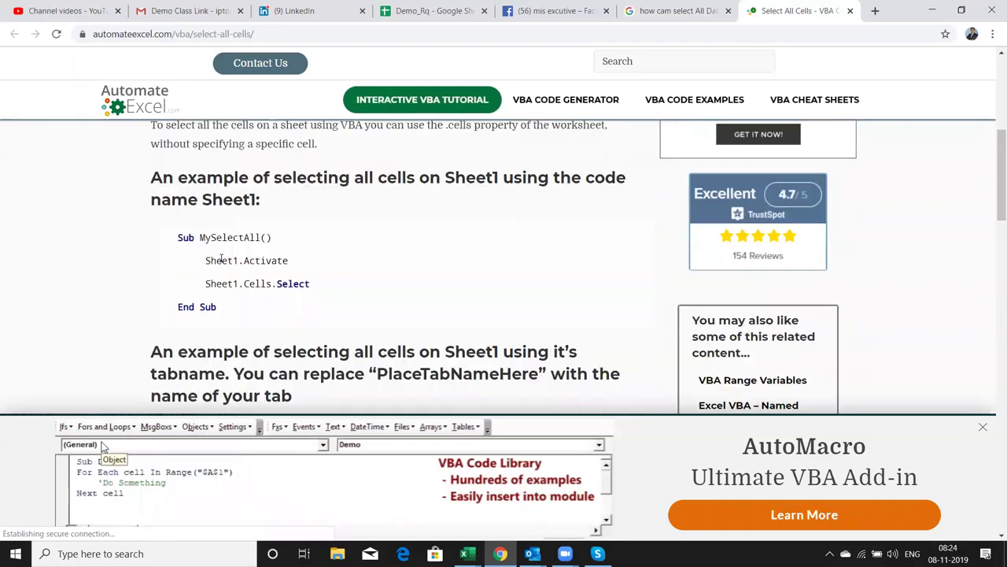
{"action": "left_click_drag", "start_coordinate": [314, 283], "coordinate": [222, 279]}
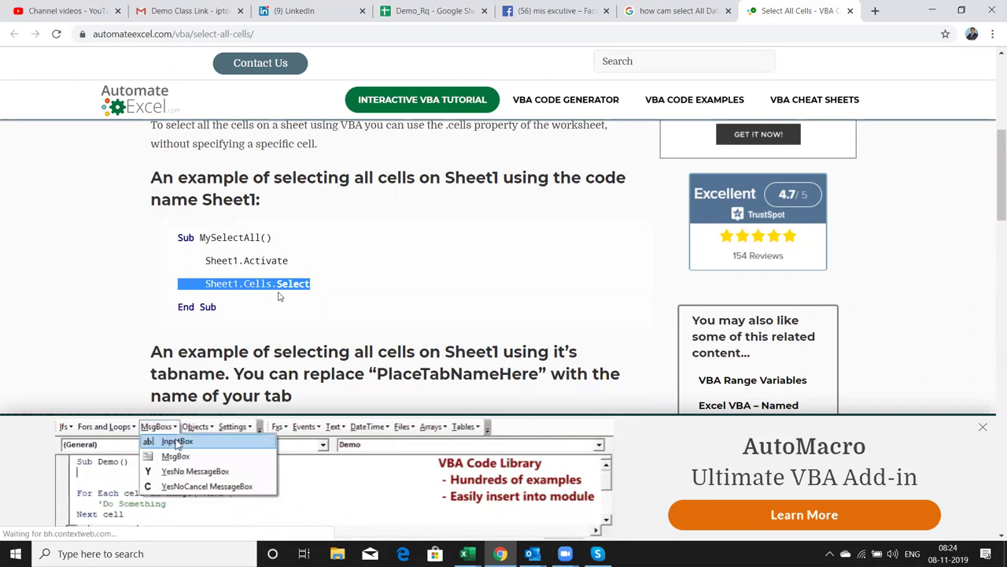
{"action": "scroll", "coordinate": [278, 296], "scroll_direction": "down", "scroll_amount": 1}
In Excel, select every cell with the Select All corner, then click B5 and return to Chrome.
{"action": "key", "text": "alt+Tab"}
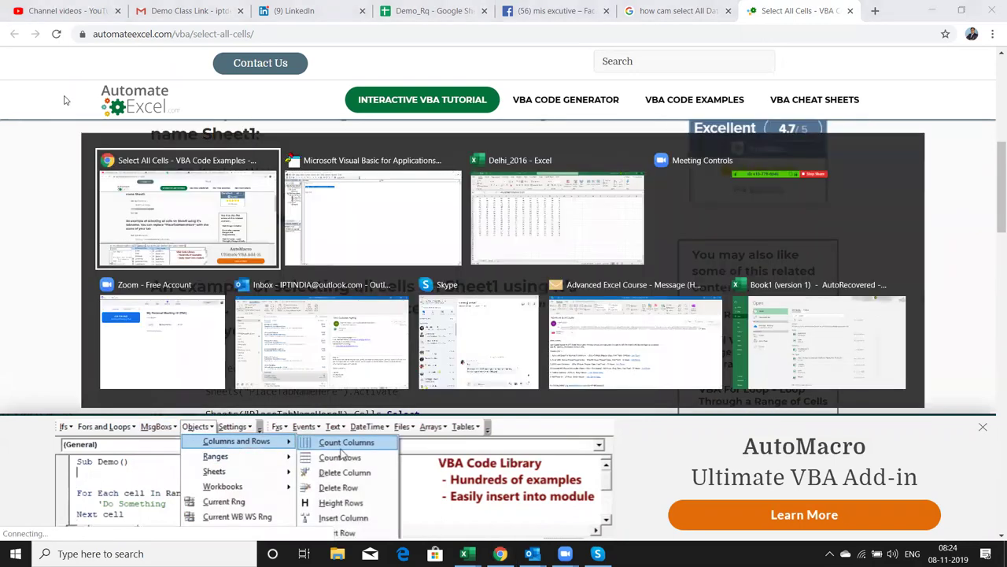
{"action": "key", "text": "alt+Tab"}
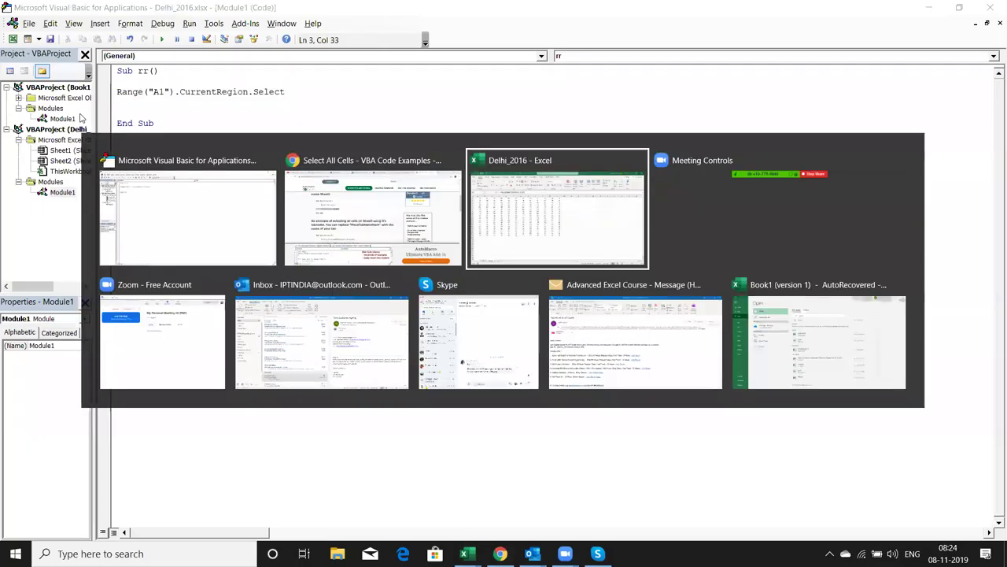
{"action": "left_click", "coordinate": [9, 143]}
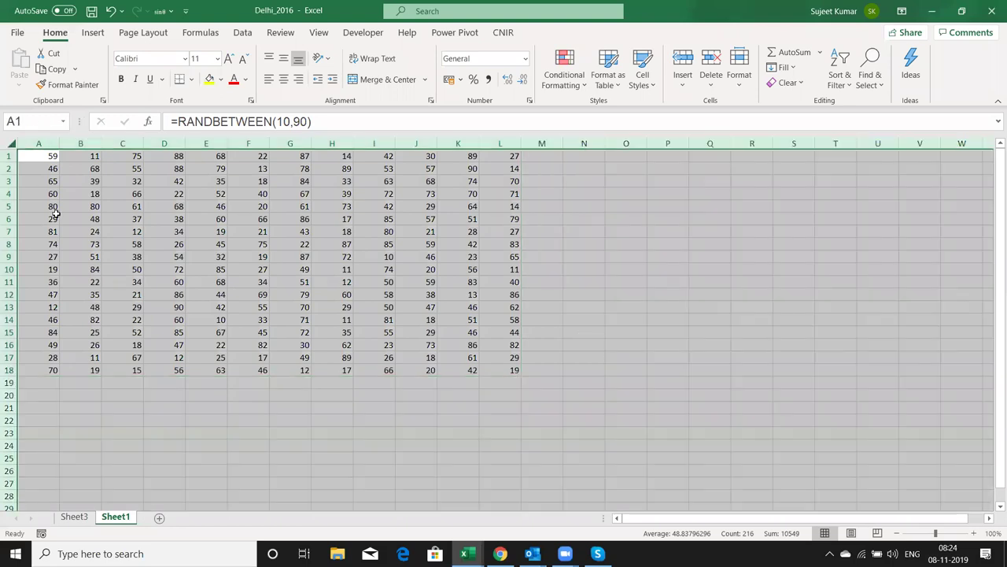
{"action": "left_click", "coordinate": [95, 206]}
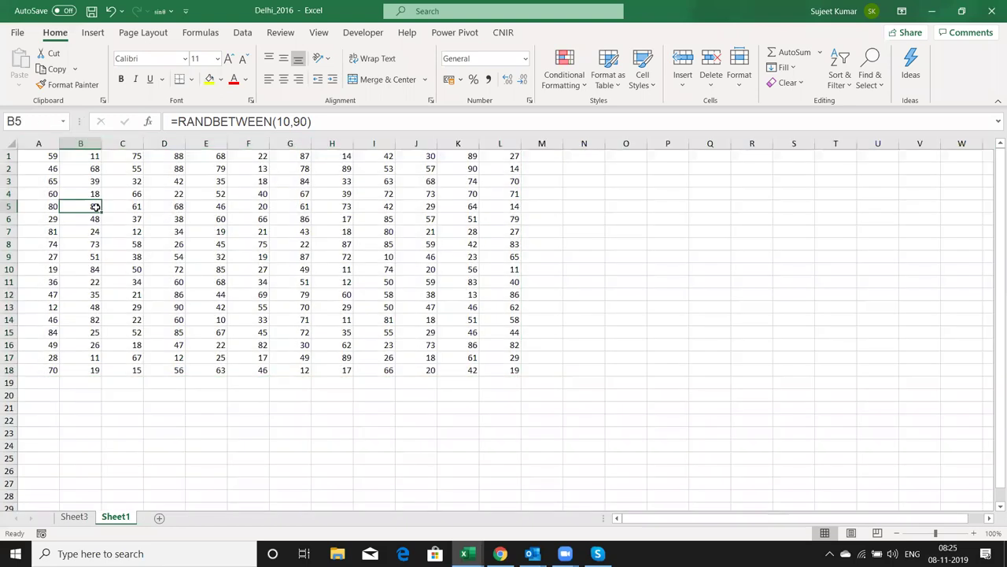
{"action": "key", "text": "alt+Tab"}
{"action": "key", "text": "alt+Tab"}
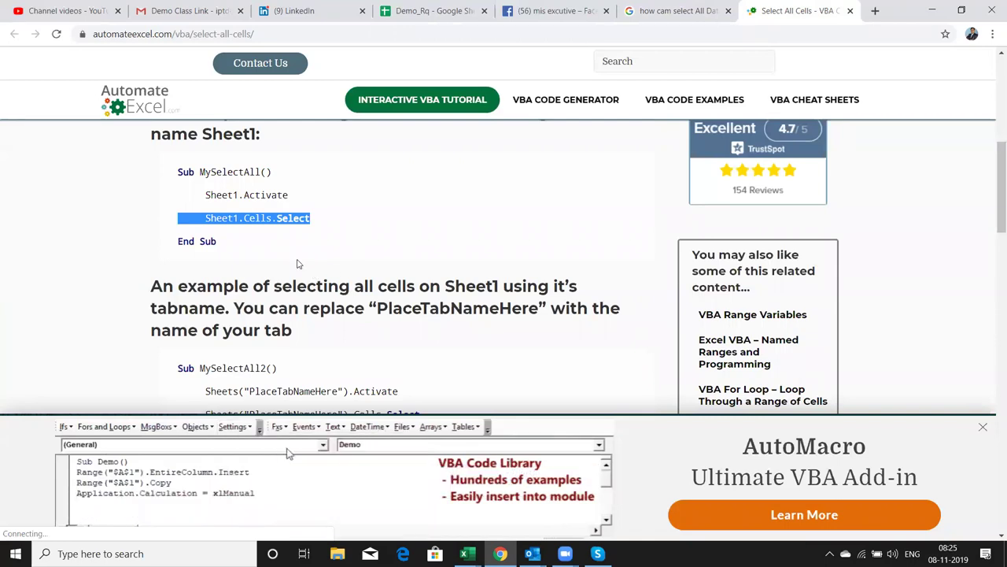
Scroll down through the rest of the Select All Cells tutorial.
{"action": "scroll", "coordinate": [298, 264], "scroll_direction": "down", "scroll_amount": 1}
{"action": "scroll", "coordinate": [297, 264], "scroll_direction": "down", "scroll_amount": 1}
{"action": "scroll", "coordinate": [298, 264], "scroll_direction": "down", "scroll_amount": 3}
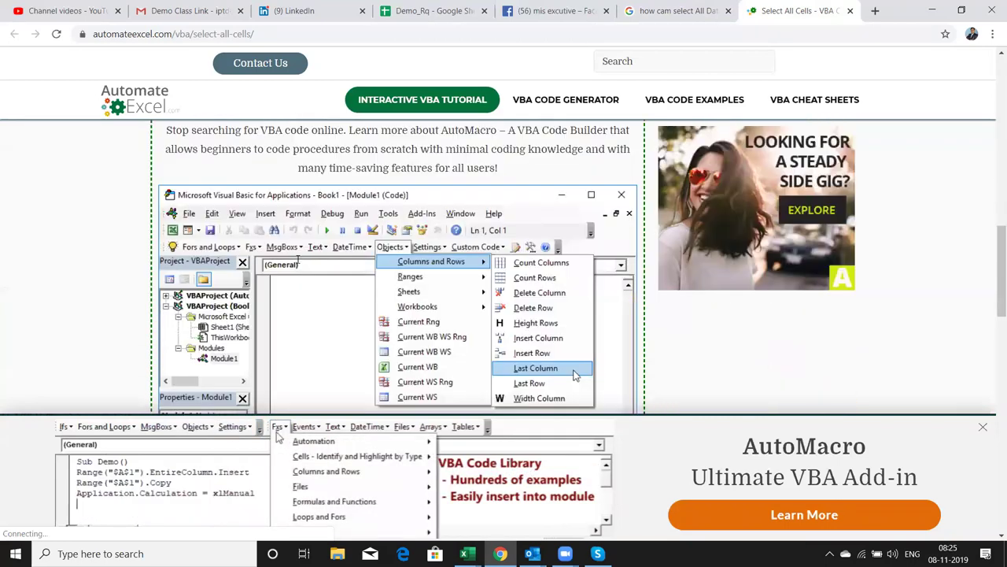
{"action": "scroll", "coordinate": [297, 264], "scroll_direction": "down", "scroll_amount": 2}
{"action": "scroll", "coordinate": [298, 264], "scroll_direction": "down", "scroll_amount": 1}
{"action": "scroll", "coordinate": [297, 263], "scroll_direction": "down", "scroll_amount": 3}
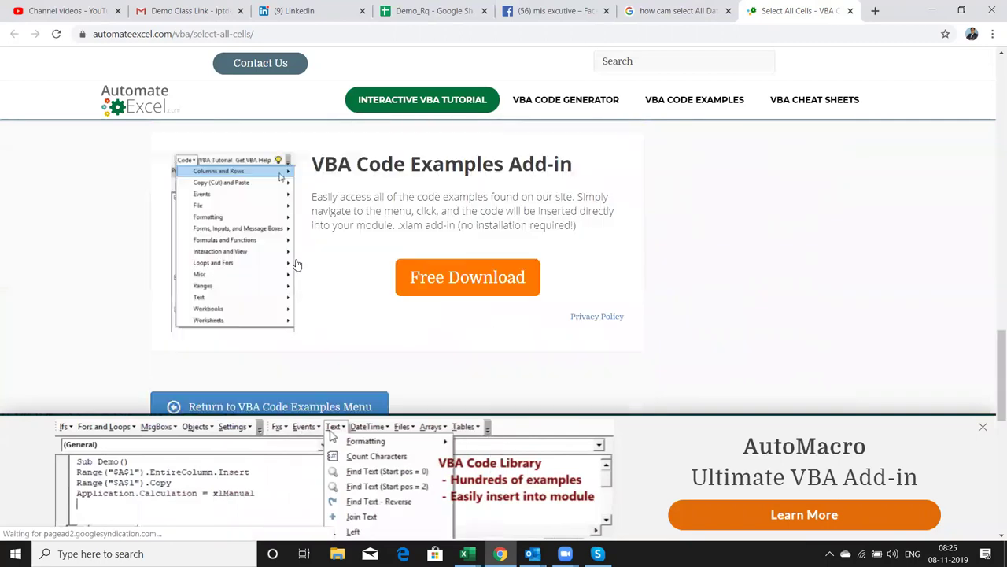
{"action": "scroll", "coordinate": [504, 267], "scroll_direction": "down", "scroll_amount": 3}
{"action": "scroll", "coordinate": [504, 268], "scroll_direction": "up", "scroll_amount": 4}
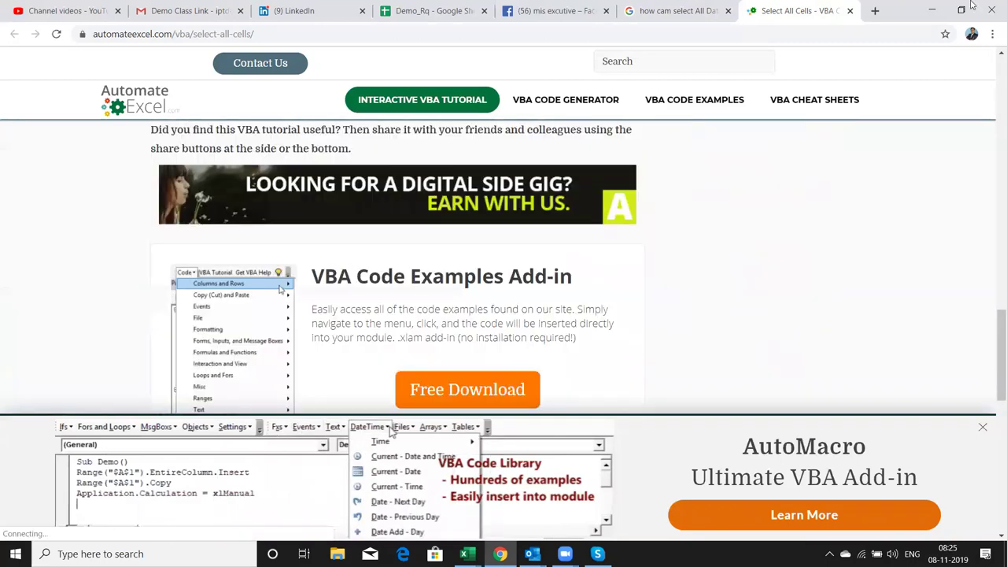
Close the tutorial tab and browse the Google results on selecting data in VBA.
{"action": "left_click", "coordinate": [850, 11]}
{"action": "scroll", "coordinate": [758, 144], "scroll_direction": "down", "scroll_amount": 2}
{"action": "scroll", "coordinate": [759, 149], "scroll_direction": "up", "scroll_amount": 1}
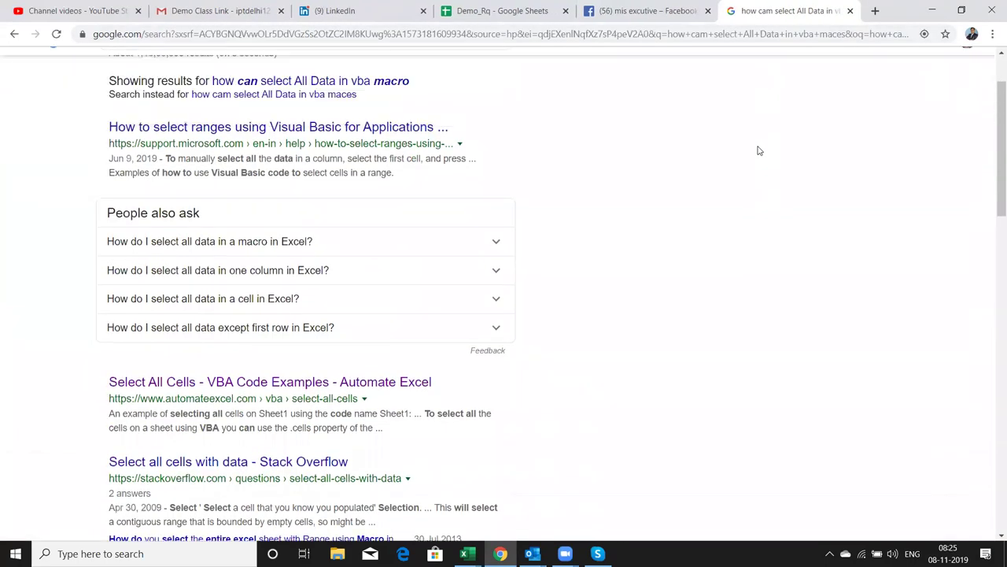
{"action": "scroll", "coordinate": [760, 150], "scroll_direction": "up", "scroll_amount": 1}
{"action": "scroll", "coordinate": [760, 150], "scroll_direction": "down", "scroll_amount": 1}
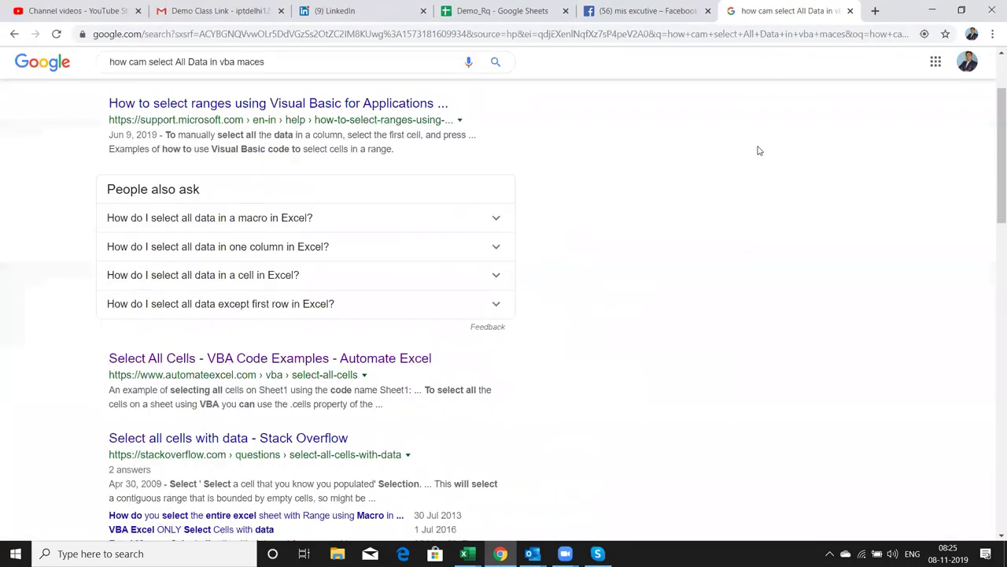
{"action": "scroll", "coordinate": [757, 150], "scroll_direction": "up", "scroll_amount": 1}
Open the Microsoft Support article and highlight the SelectRangeDown and c65536 code lines.
{"action": "left_click", "coordinate": [405, 152]}
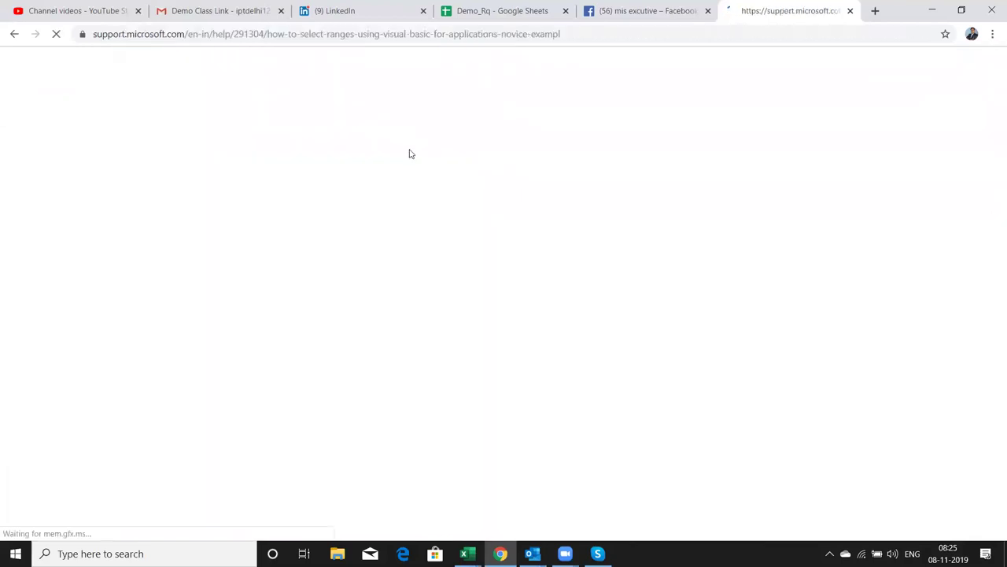
{"action": "scroll", "coordinate": [498, 224], "scroll_direction": "down", "scroll_amount": 3}
{"action": "scroll", "coordinate": [498, 224], "scroll_direction": "down", "scroll_amount": 2}
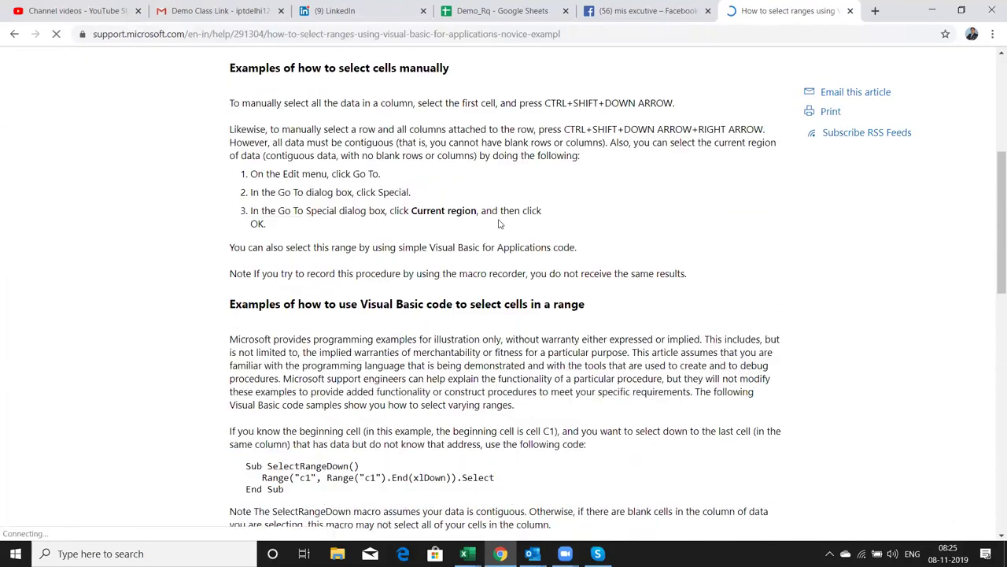
{"action": "scroll", "coordinate": [498, 224], "scroll_direction": "down", "scroll_amount": 2}
{"action": "scroll", "coordinate": [498, 224], "scroll_direction": "down", "scroll_amount": 1}
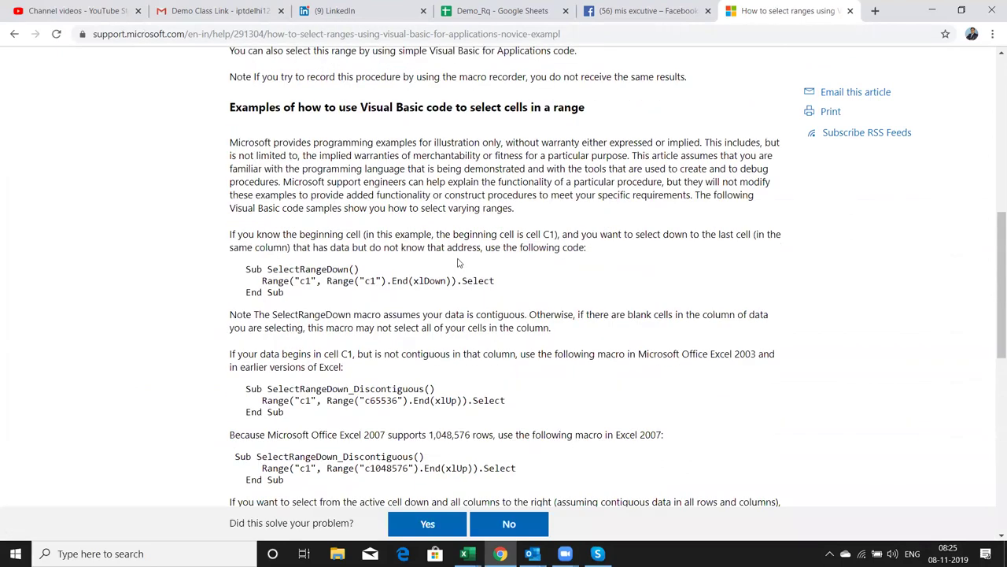
{"action": "scroll", "coordinate": [459, 267], "scroll_direction": "down", "scroll_amount": 1}
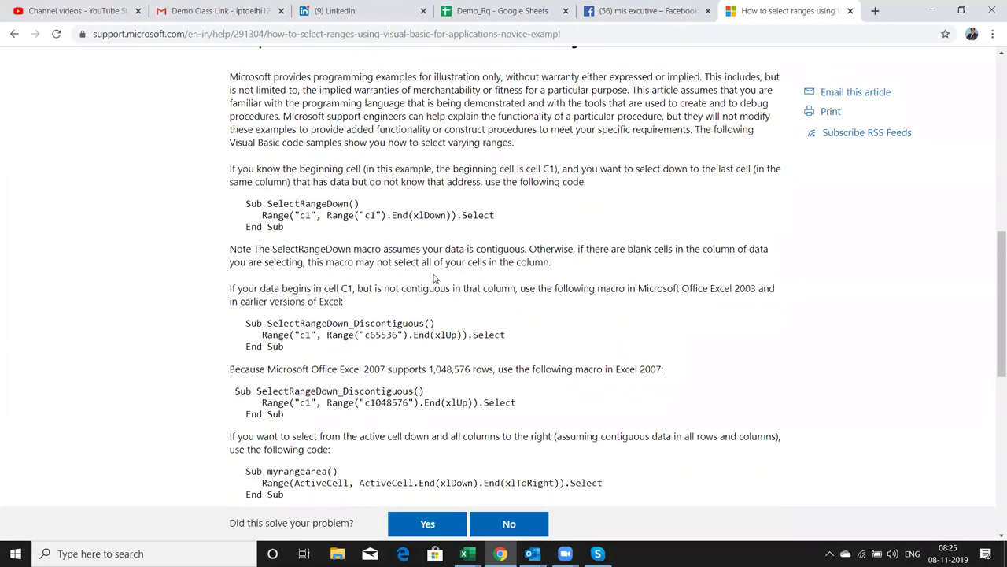
{"action": "triple_click", "coordinate": [291, 215]}
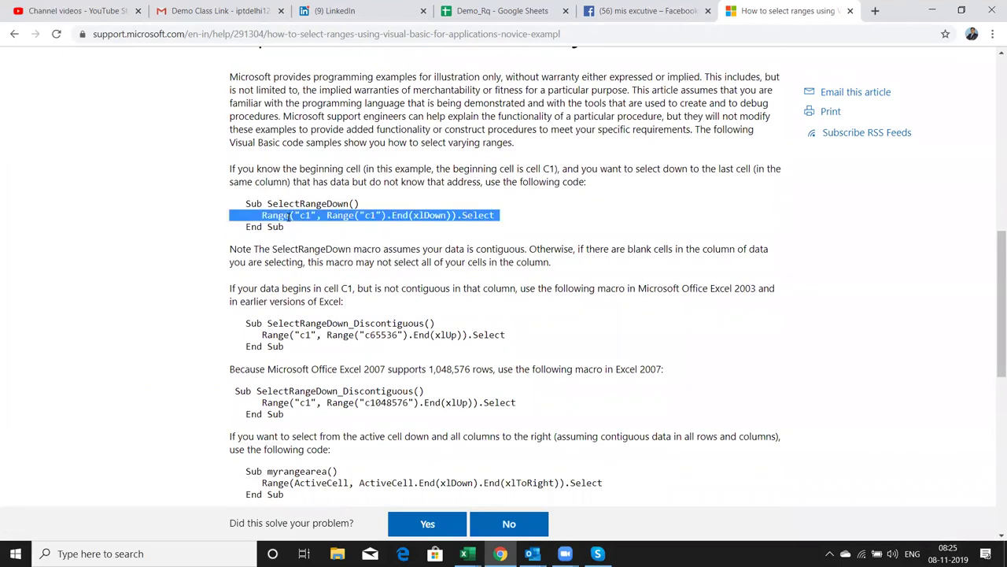
{"action": "triple_click", "coordinate": [290, 334]}
Highlight the myrangearea and RangeFromStart lines down to Selection.CurrentRegion.Select, then clear the highlight.
{"action": "scroll", "coordinate": [292, 323], "scroll_direction": "down", "scroll_amount": 2}
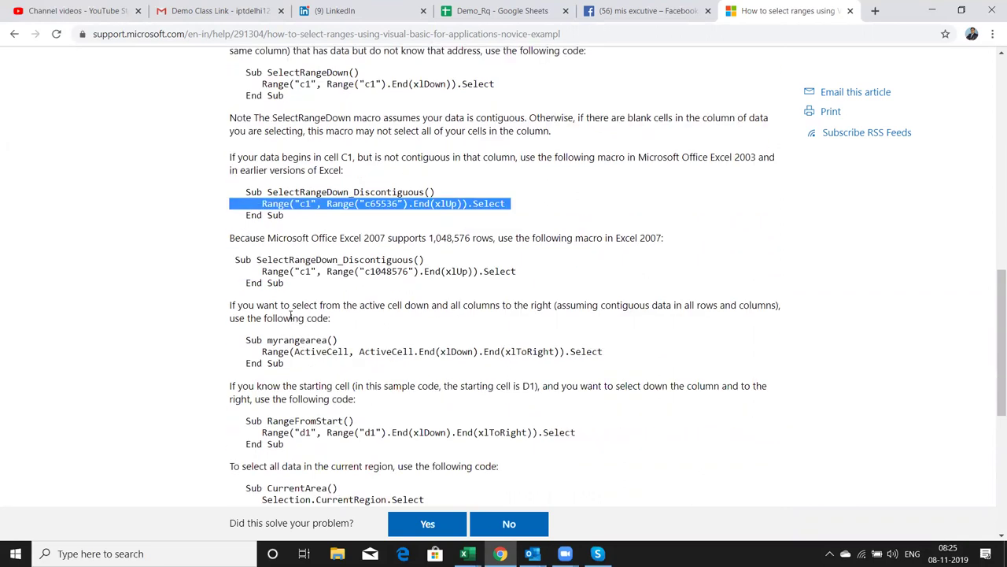
{"action": "double_click", "coordinate": [283, 272]}
{"action": "triple_click", "coordinate": [286, 340]}
{"action": "triple_click", "coordinate": [286, 352]}
{"action": "scroll", "coordinate": [287, 354], "scroll_direction": "down", "scroll_amount": 1}
{"action": "triple_click", "coordinate": [289, 367]}
{"action": "scroll", "coordinate": [291, 369], "scroll_direction": "down", "scroll_amount": 3}
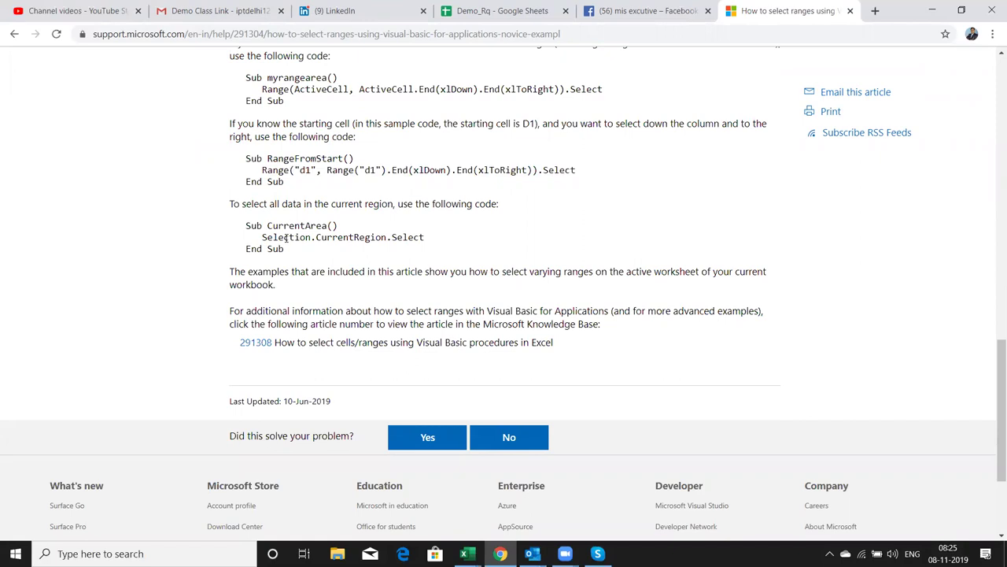
{"action": "triple_click", "coordinate": [287, 238]}
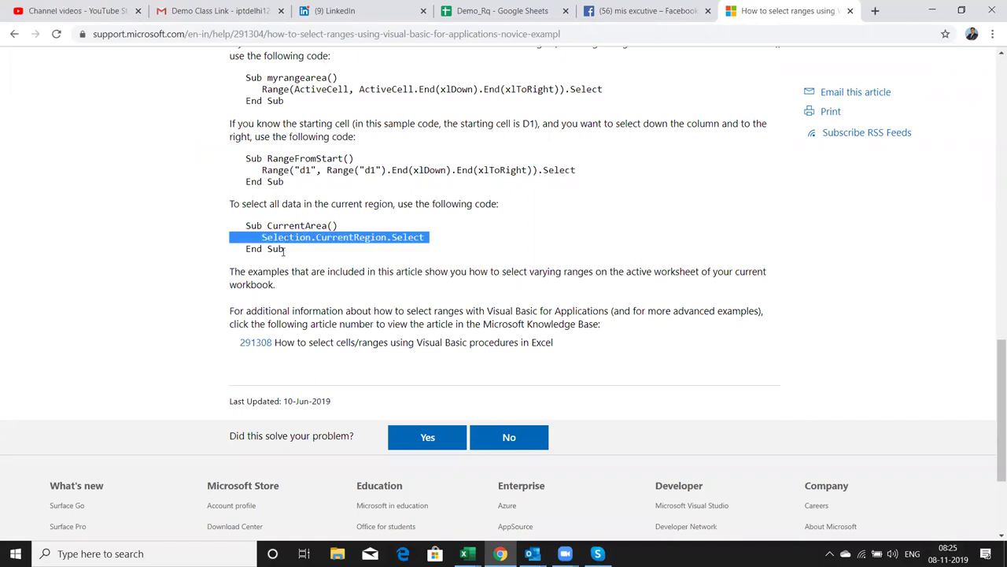
{"action": "scroll", "coordinate": [285, 250], "scroll_direction": "up", "scroll_amount": 1}
{"action": "left_click", "coordinate": [280, 252]}
{"action": "scroll", "coordinate": [270, 139], "scroll_direction": "up", "scroll_amount": 2}
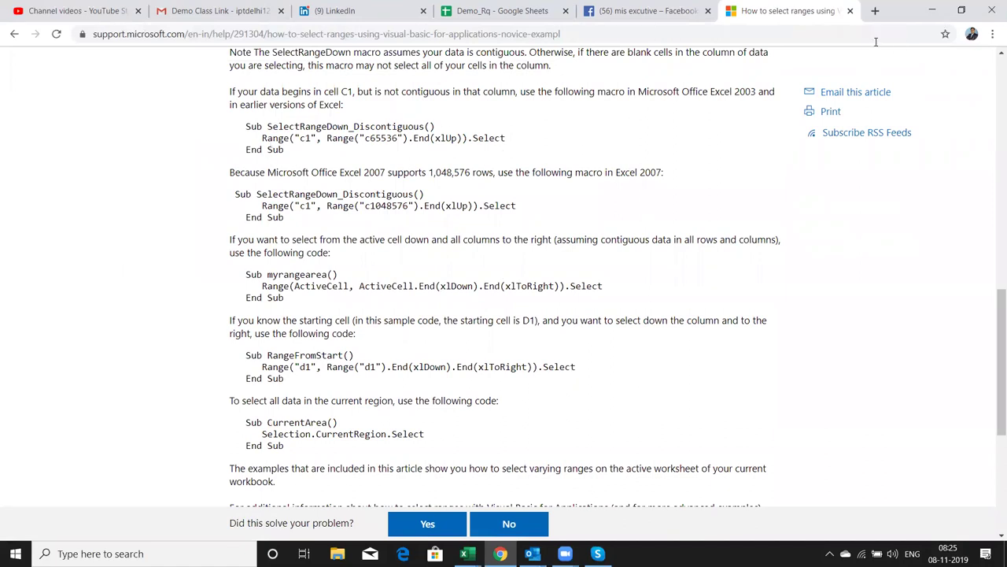
Close the Microsoft Support article tab and minimise everything with Win+D.
{"action": "left_click", "coordinate": [849, 11]}
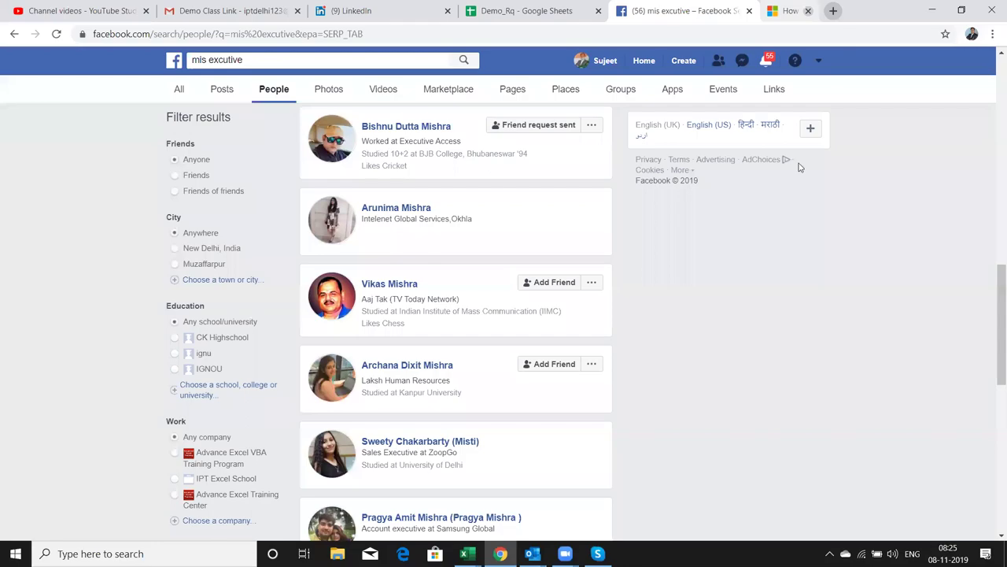
{"action": "key", "text": "super+d"}
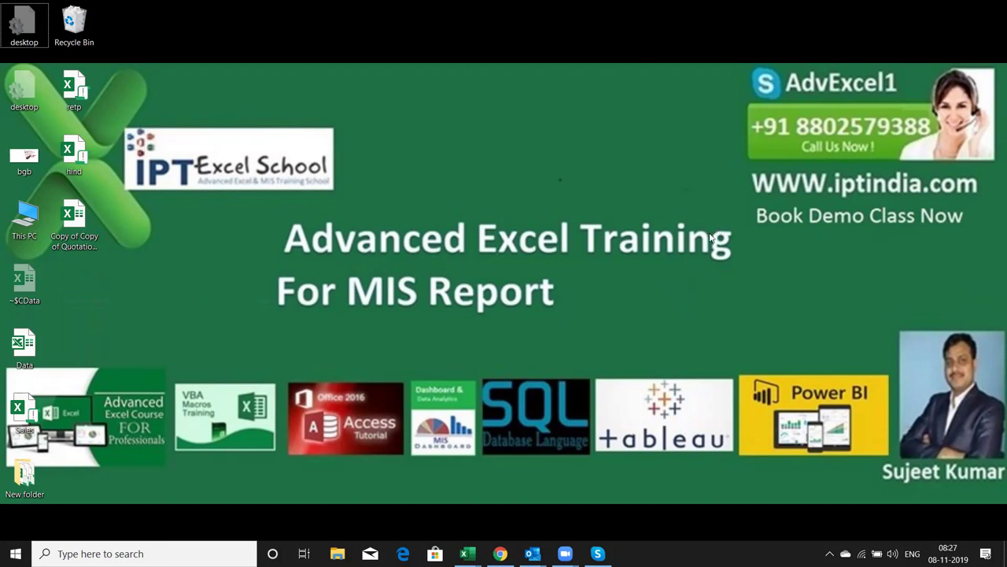
Restore Chrome from the taskbar to the Facebook "mis excutive" people results.
{"action": "left_click", "coordinate": [500, 553]}
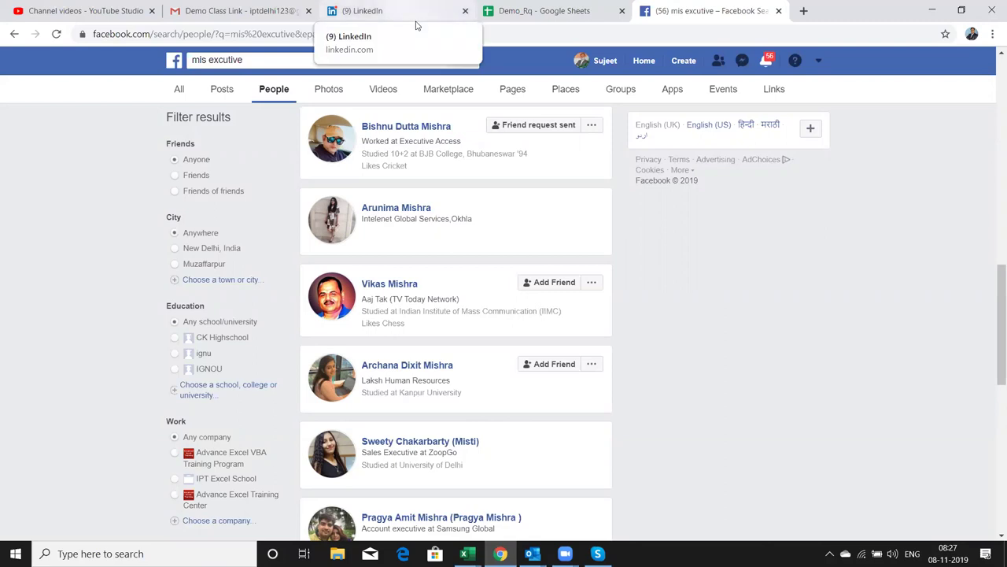
Open the Level 2 Rec email from Gmail's Sent Mail folder.
{"action": "key", "text": "ctrl+2"}
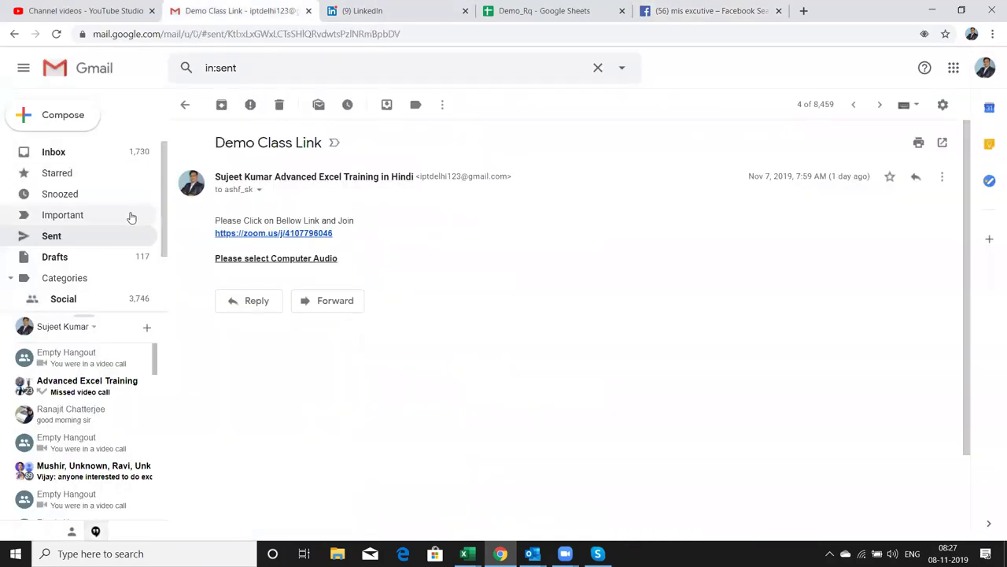
{"action": "left_click", "coordinate": [119, 248]}
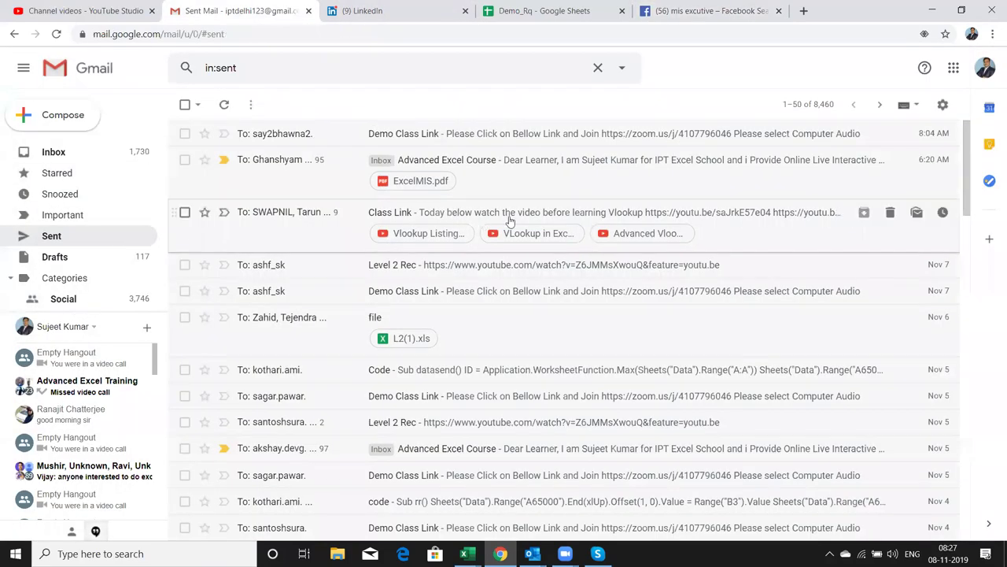
{"action": "scroll", "coordinate": [625, 239], "scroll_direction": "down", "scroll_amount": 1}
{"action": "scroll", "coordinate": [625, 238], "scroll_direction": "down", "scroll_amount": 2}
{"action": "scroll", "coordinate": [629, 250], "scroll_direction": "down", "scroll_amount": 1}
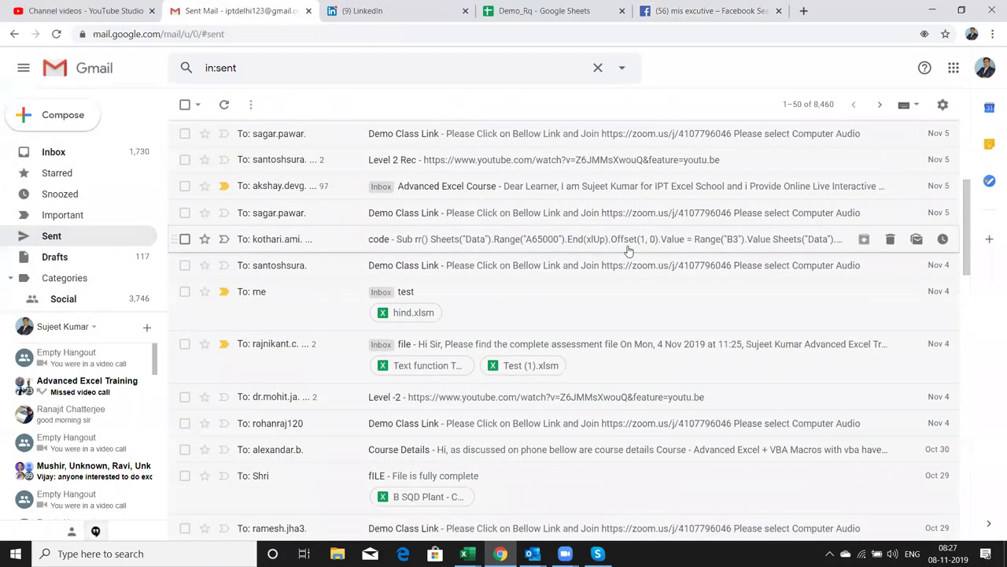
{"action": "scroll", "coordinate": [628, 251], "scroll_direction": "up", "scroll_amount": 2}
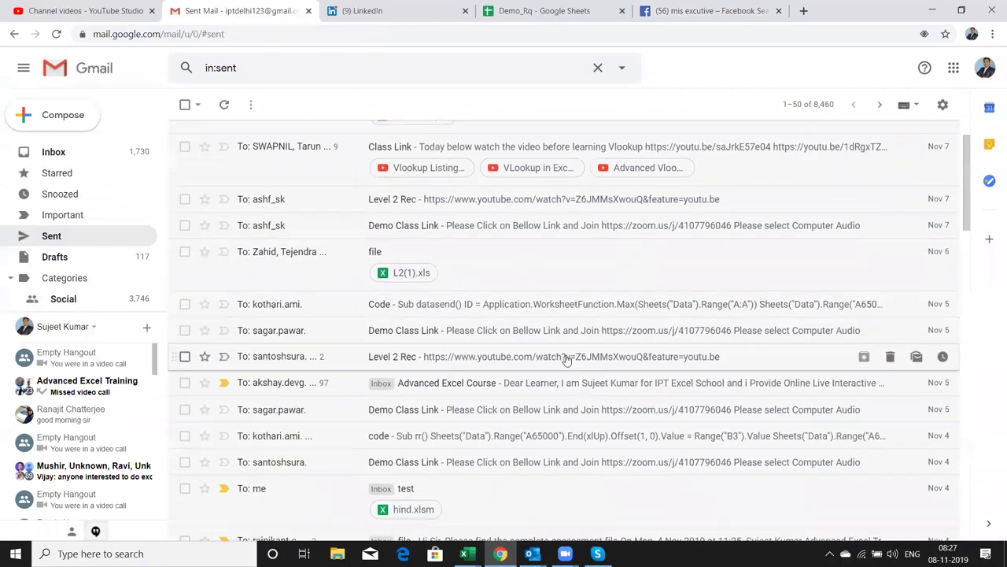
{"action": "left_click", "coordinate": [558, 356]}
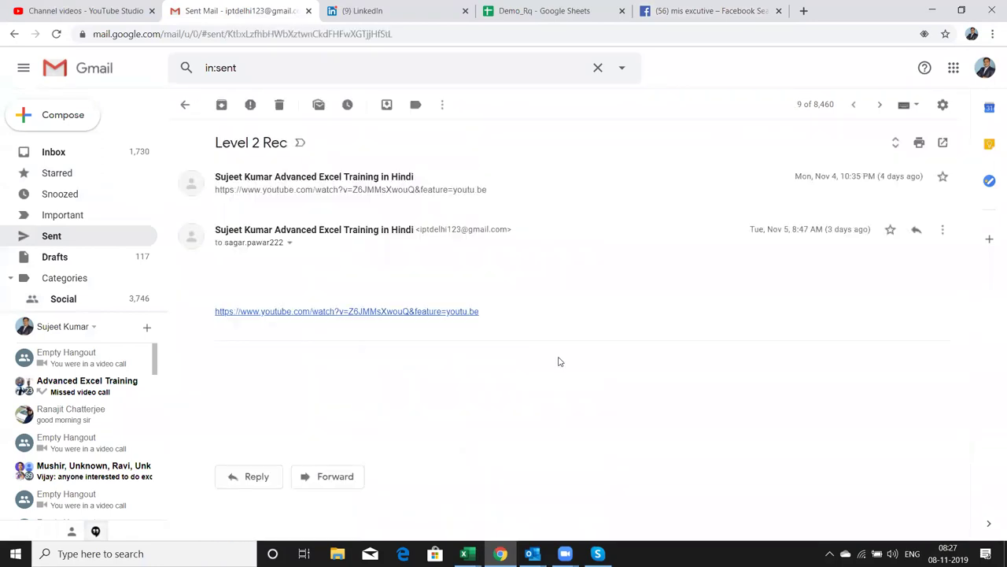
Copy the YouTube video URL from Level 2 Rec, close the video and return to Sent Mail.
{"action": "left_click", "coordinate": [441, 313]}
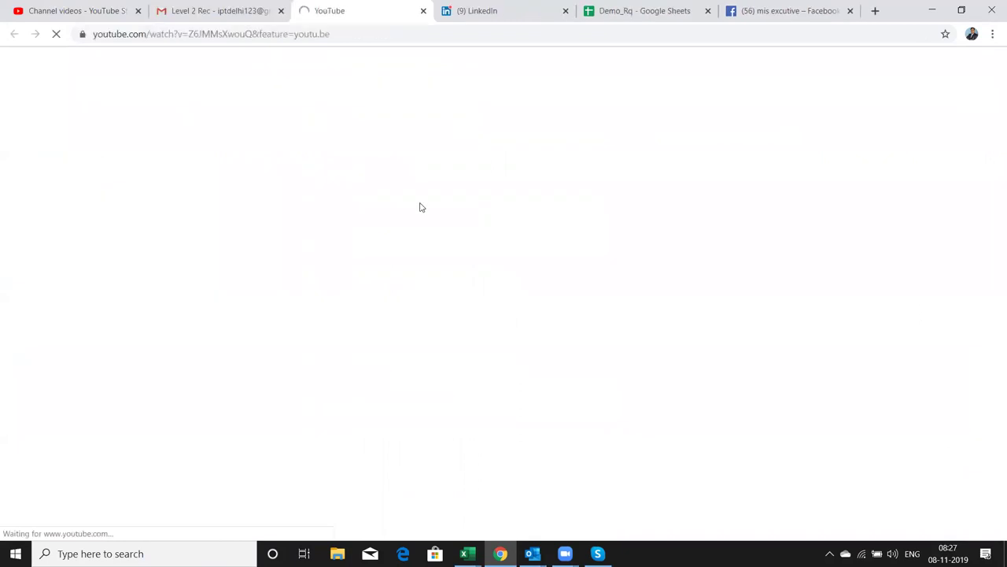
{"action": "left_click", "coordinate": [387, 34]}
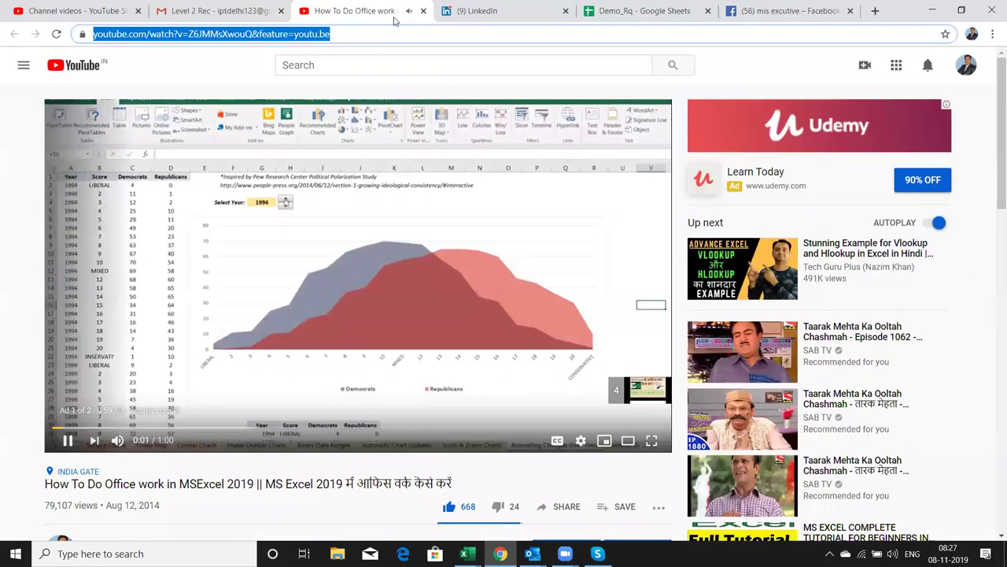
{"action": "key", "text": "ctrl+w"}
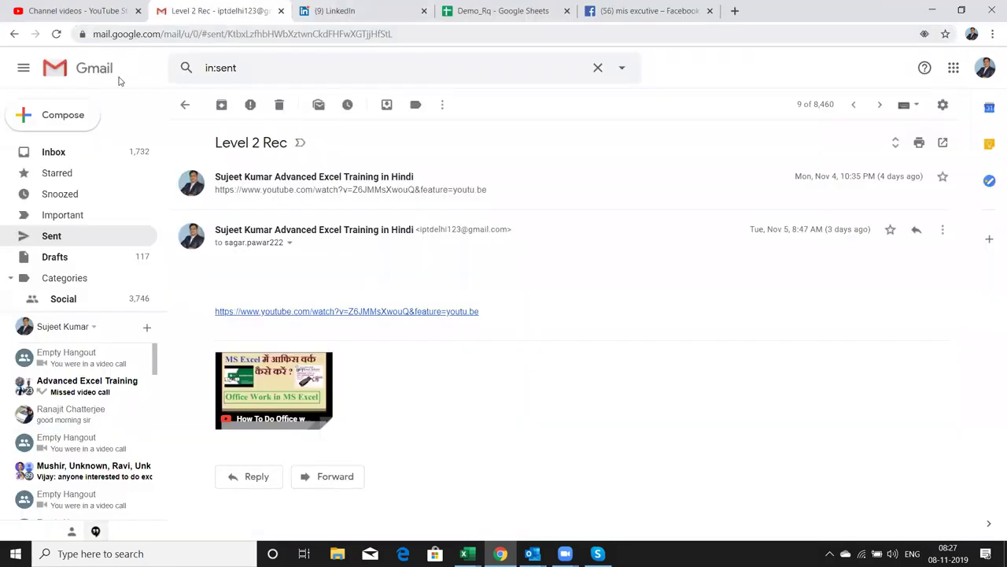
{"action": "left_click", "coordinate": [73, 235]}
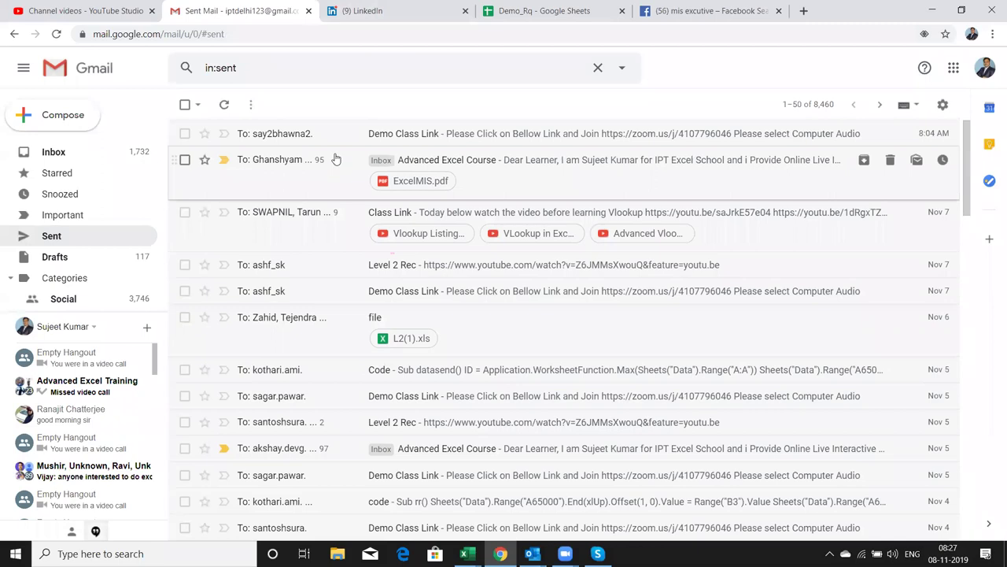
Reply to the Demo Class Link email with the pasted YouTube link, send it, and minimise the browser.
{"action": "left_click", "coordinate": [336, 138]}
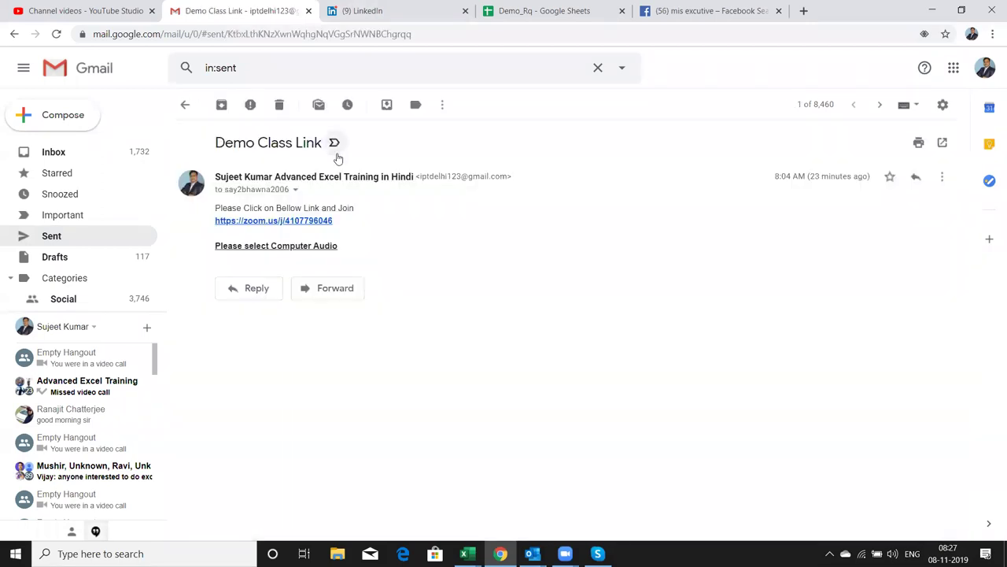
{"action": "left_click", "coordinate": [248, 290]}
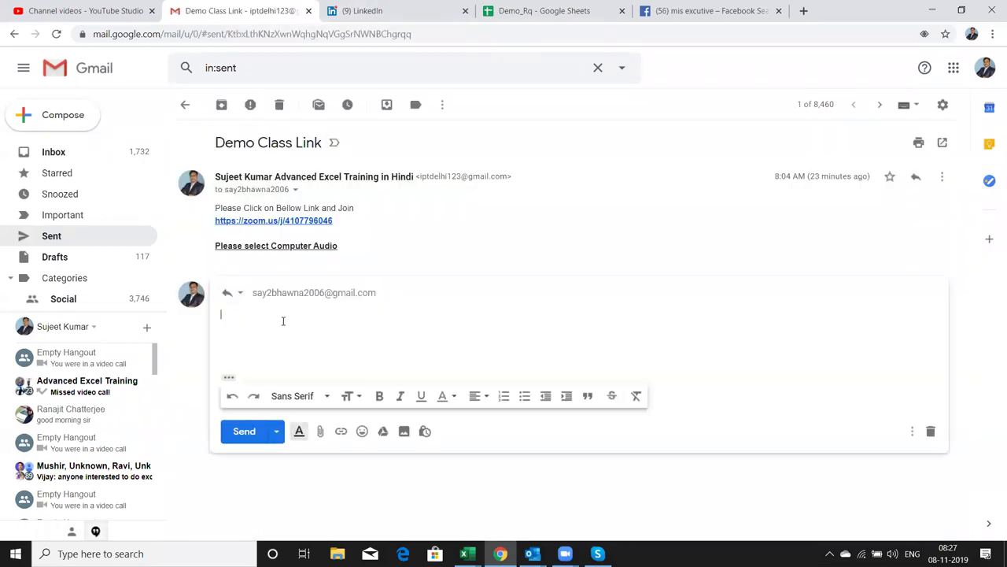
{"action": "type", "text": "https://www.youtube.com/watch?v=Z6JMMsXwouQ&feature=youtu.be"}
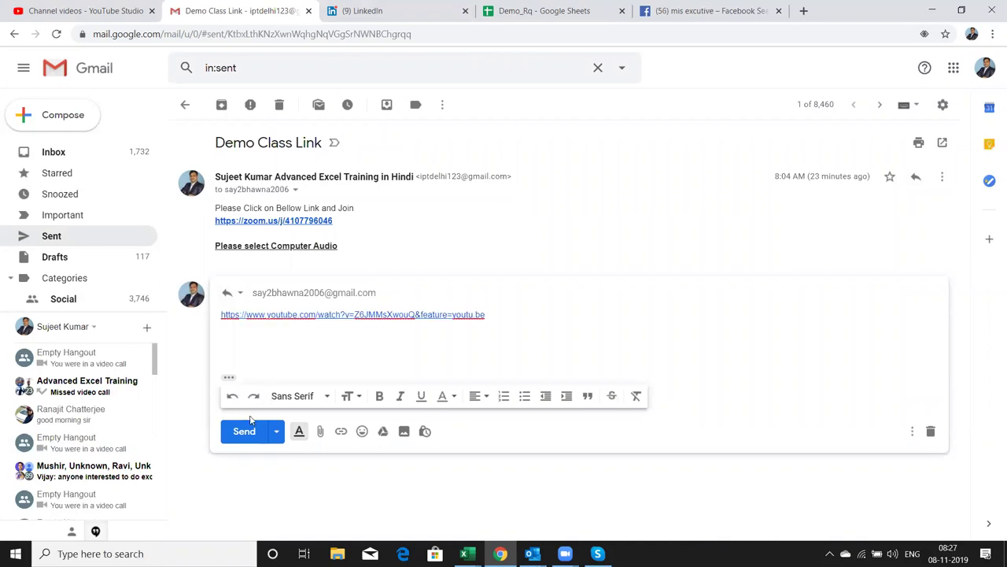
{"action": "left_click", "coordinate": [246, 432]}
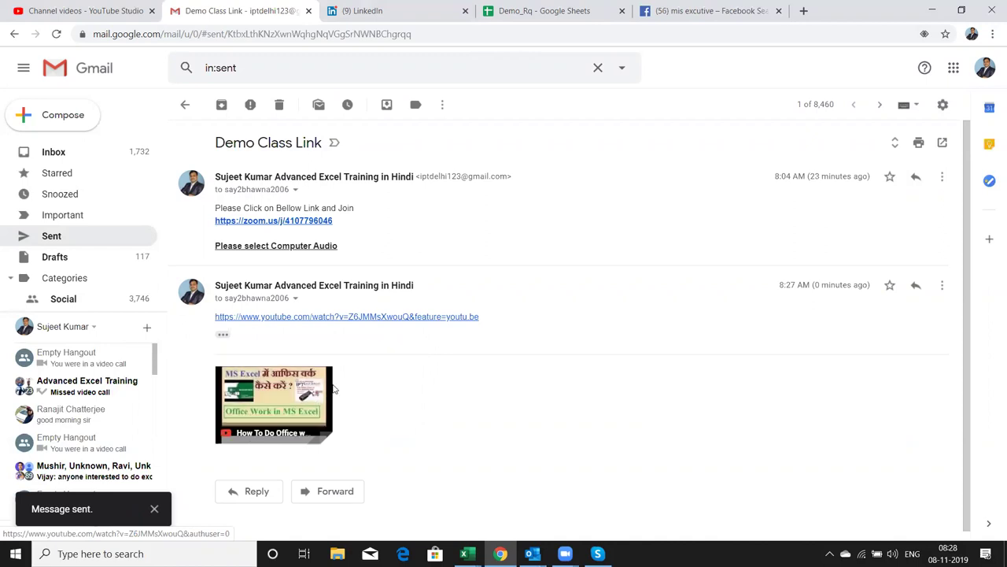
{"action": "scroll", "coordinate": [303, 338], "scroll_direction": "down", "scroll_amount": 1}
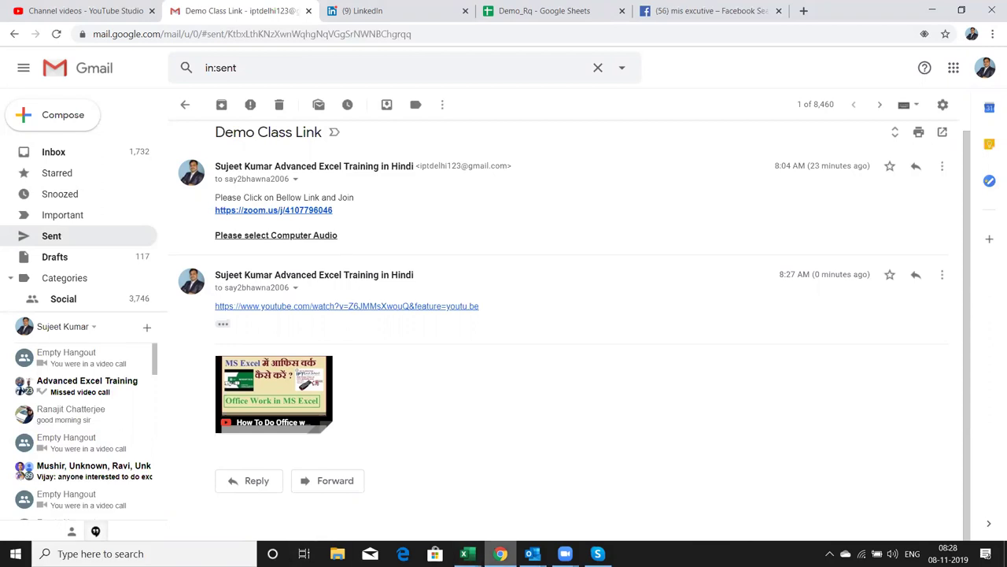
{"action": "left_click", "coordinate": [495, 551]}
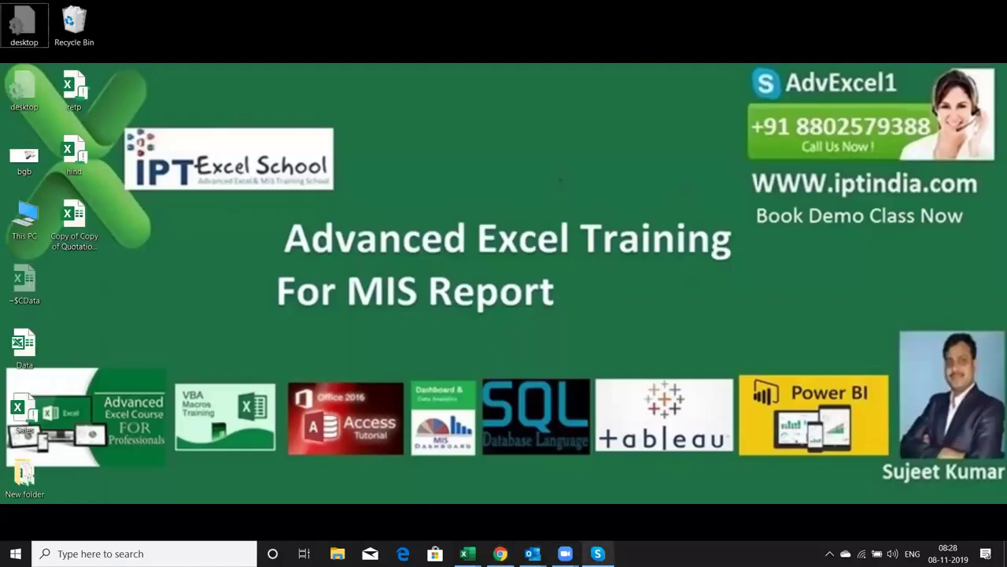
{"action": "mouse_move", "coordinate": [565, 553]}
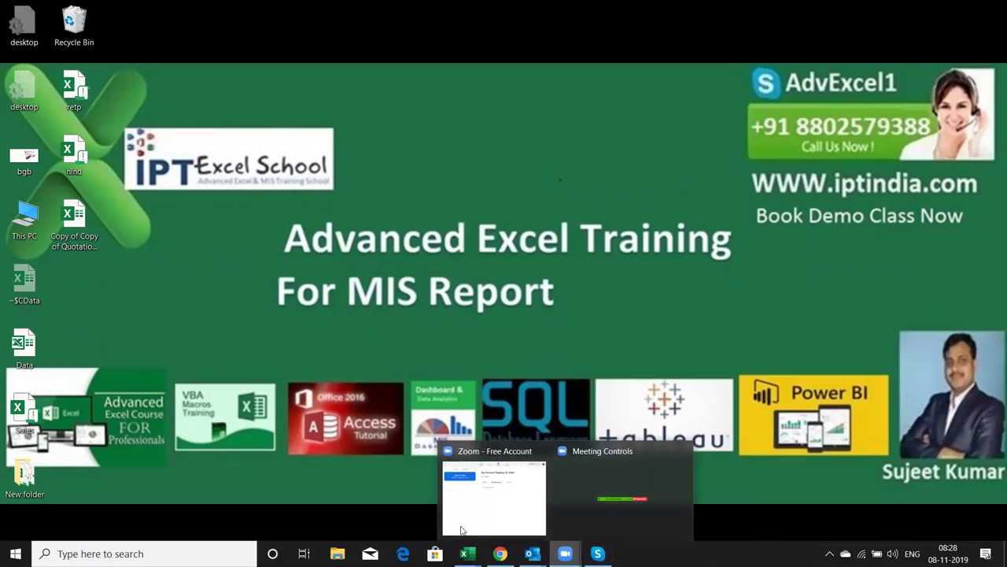
Dismiss the Zoom previews and restore Chrome from the taskbar.
{"action": "left_click", "coordinate": [462, 529]}
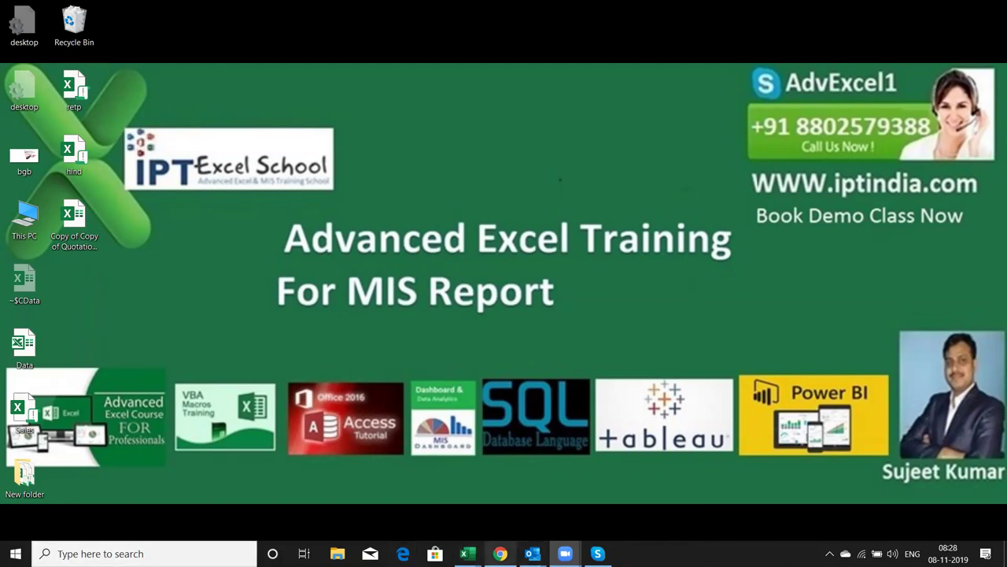
{"action": "left_click", "coordinate": [491, 553]}
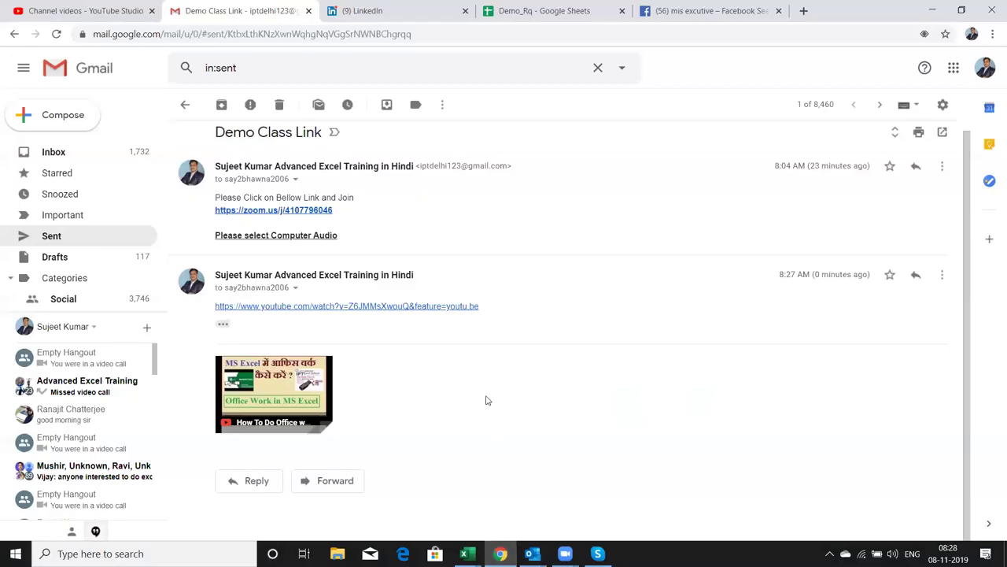
Go to iptindia.com in a new tab and close the demo-class popup.
{"action": "left_click", "coordinate": [803, 11]}
{"action": "type", "text": "ip"}
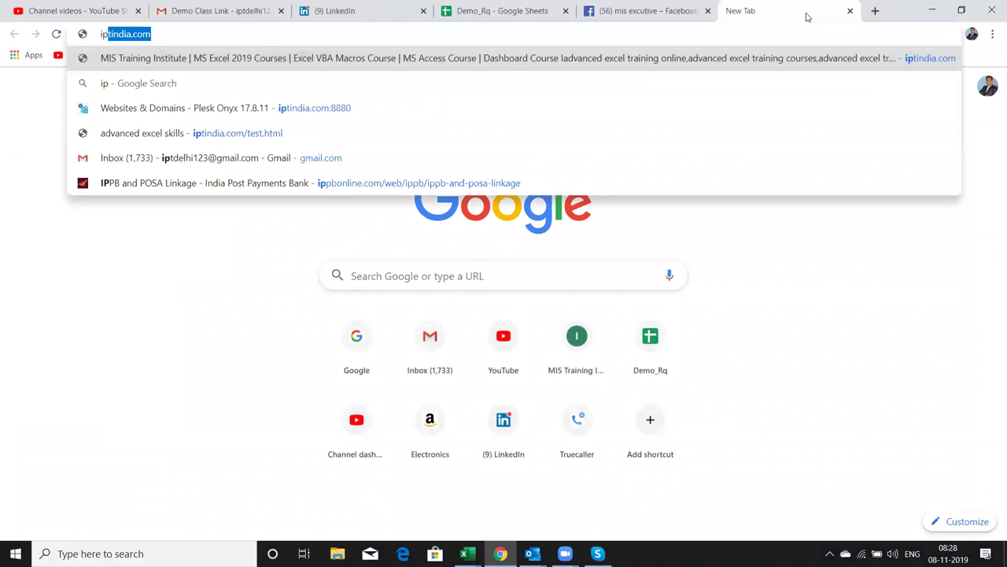
{"action": "key", "text": "Return"}
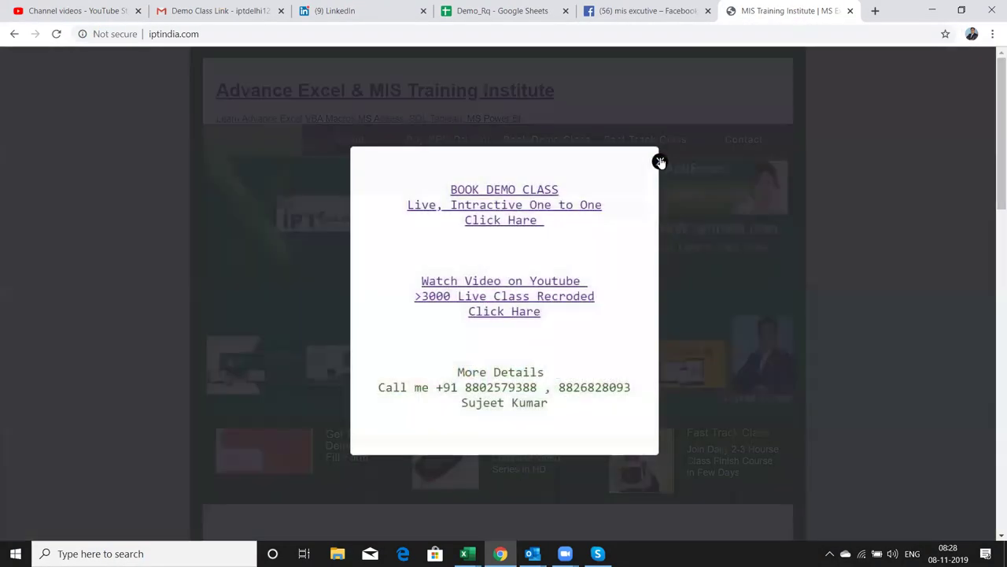
{"action": "left_click", "coordinate": [658, 158]}
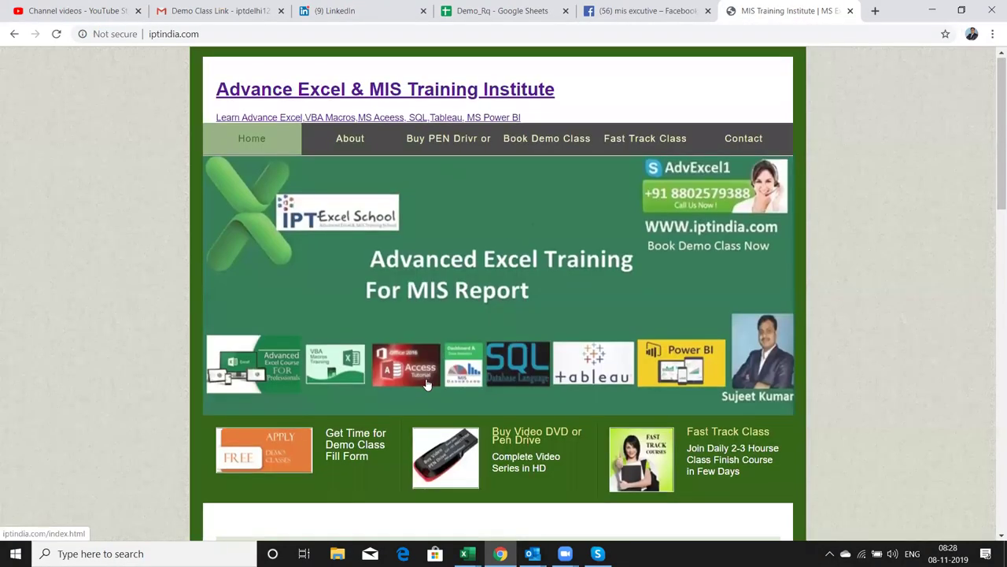
Open the VBA Macros Training course page and scroll through its overview.
{"action": "scroll", "coordinate": [649, 412], "scroll_direction": "down", "scroll_amount": 3}
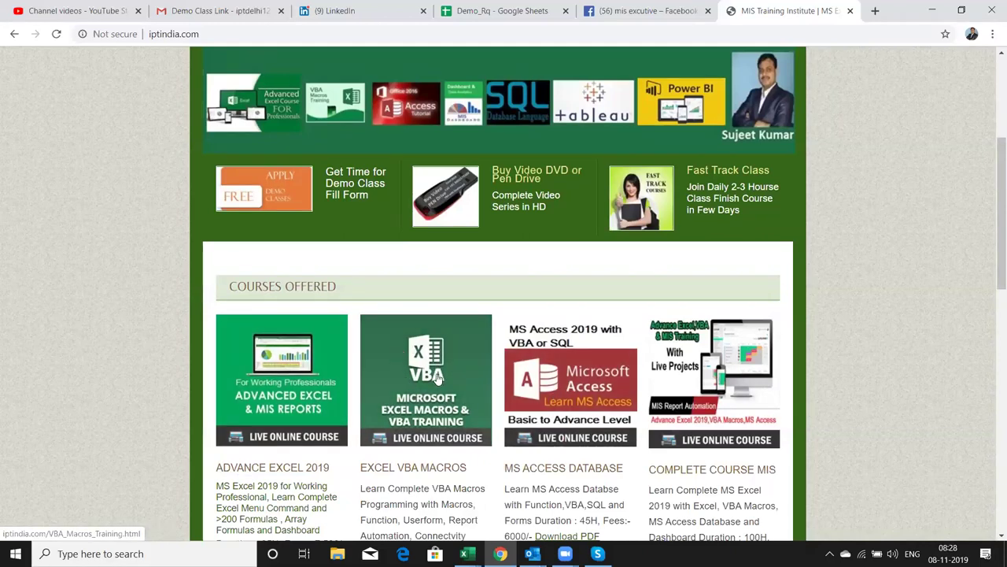
{"action": "left_click", "coordinate": [419, 364]}
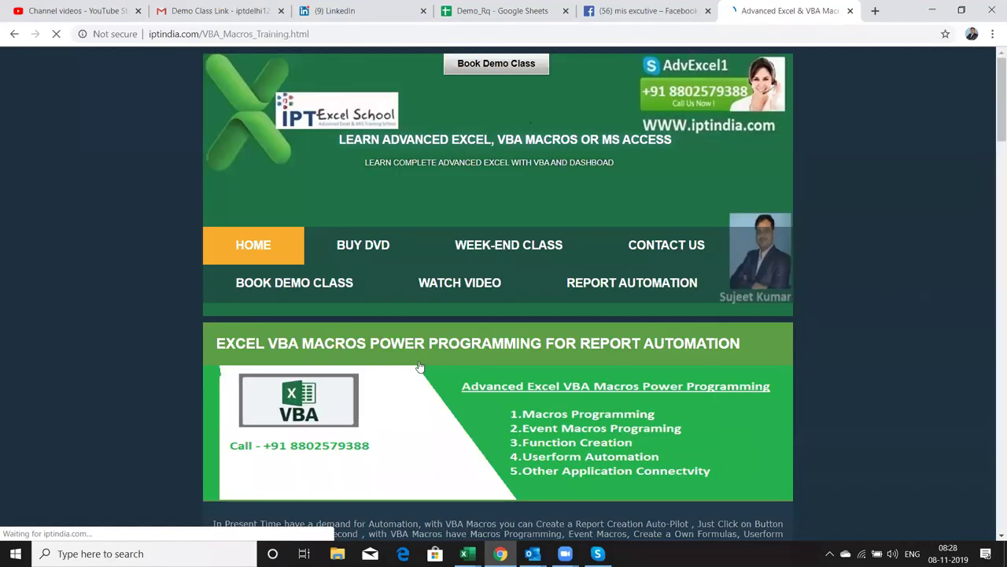
{"action": "double_click", "coordinate": [263, 35]}
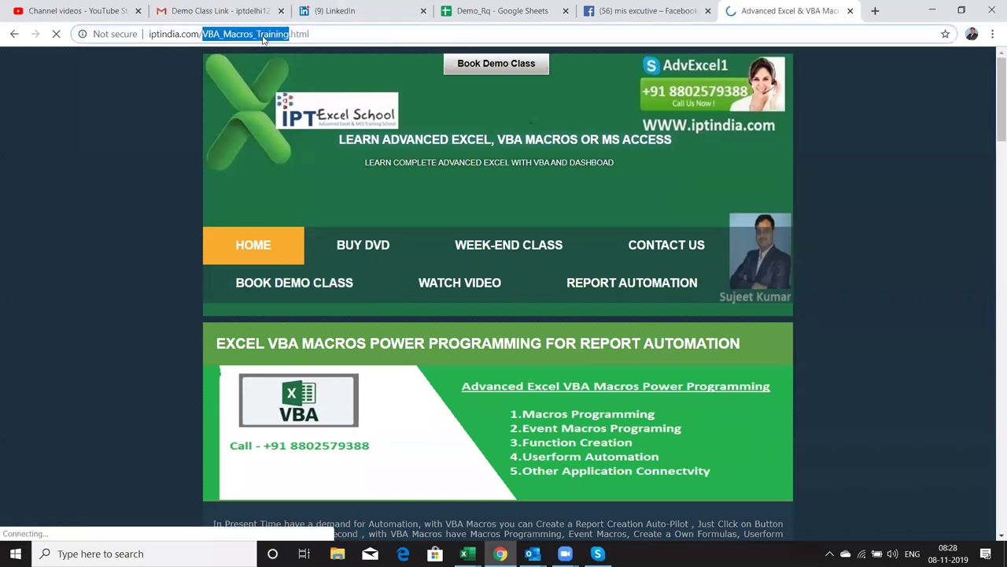
{"action": "left_click", "coordinate": [263, 35]}
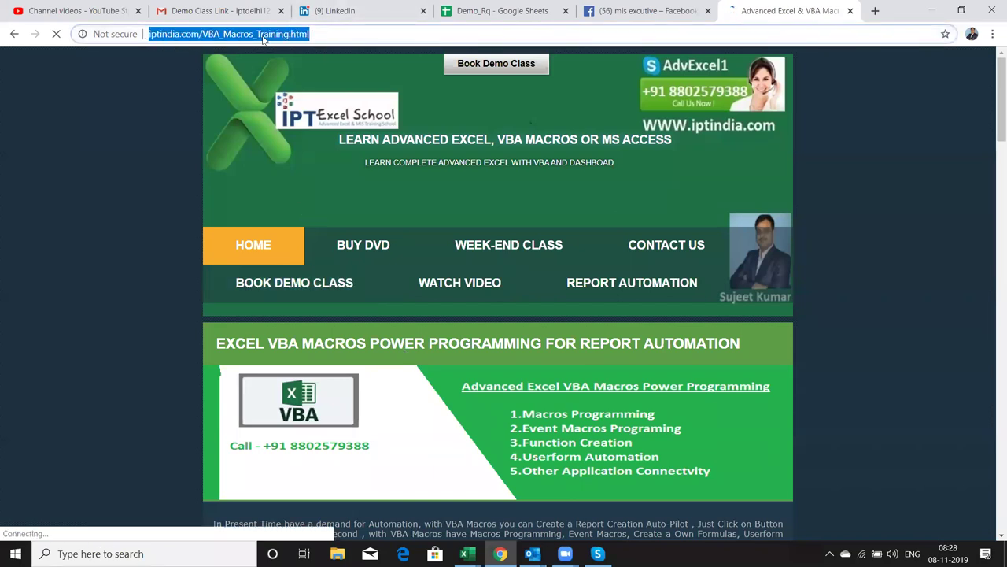
{"action": "scroll", "coordinate": [472, 291], "scroll_direction": "down", "scroll_amount": 1}
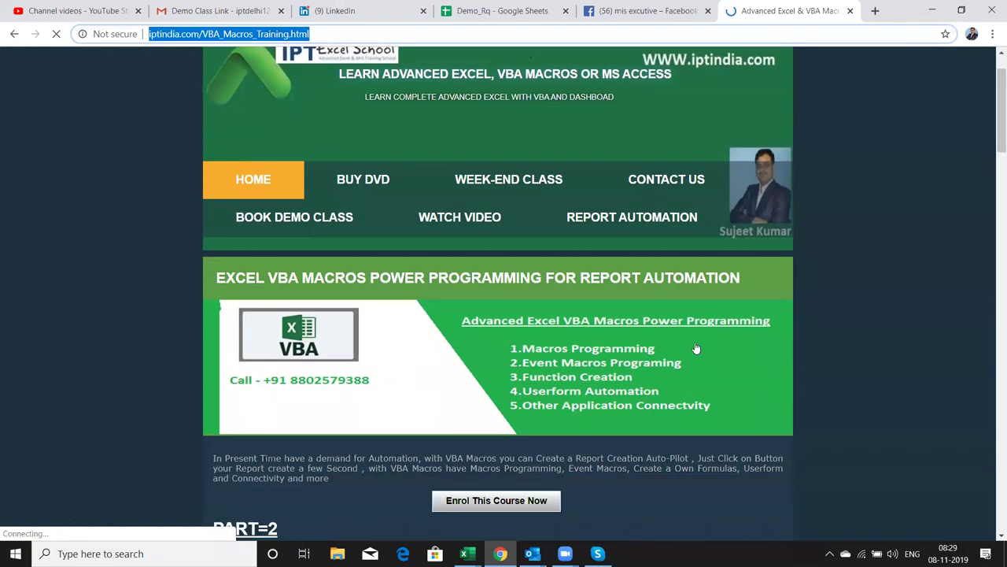
{"action": "scroll", "coordinate": [566, 362], "scroll_direction": "down", "scroll_amount": 3}
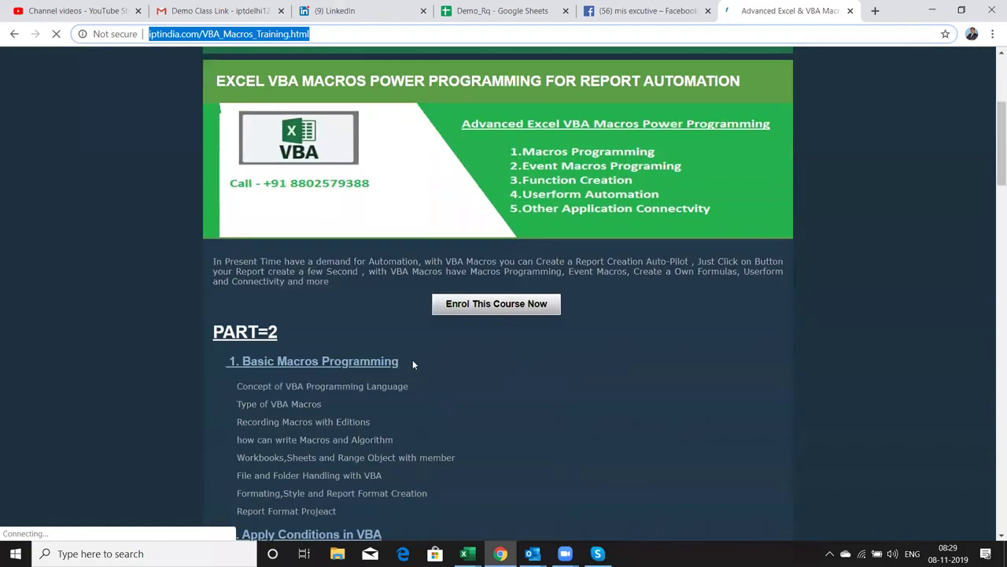
{"action": "scroll", "coordinate": [413, 363], "scroll_direction": "up", "scroll_amount": 4}
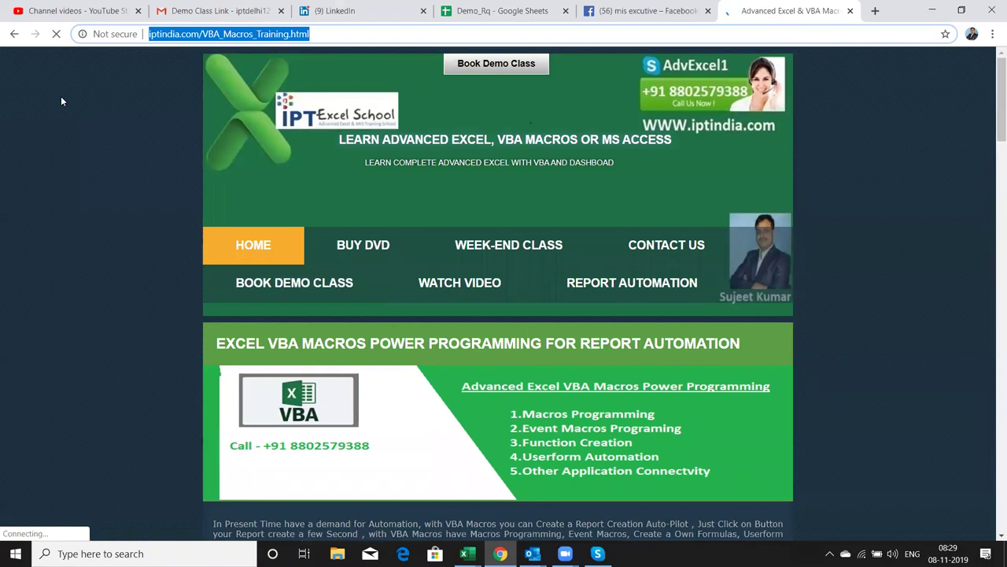
{"action": "scroll", "coordinate": [225, 255], "scroll_direction": "down", "scroll_amount": 3}
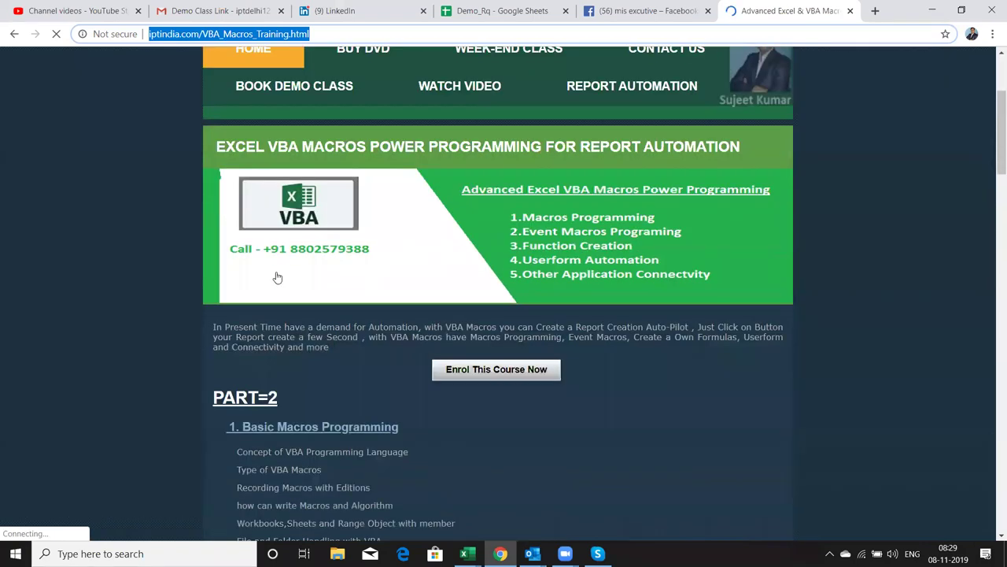
Highlight the course description paragraph and close the unwanted ad tab.
{"action": "left_click", "coordinate": [346, 352]}
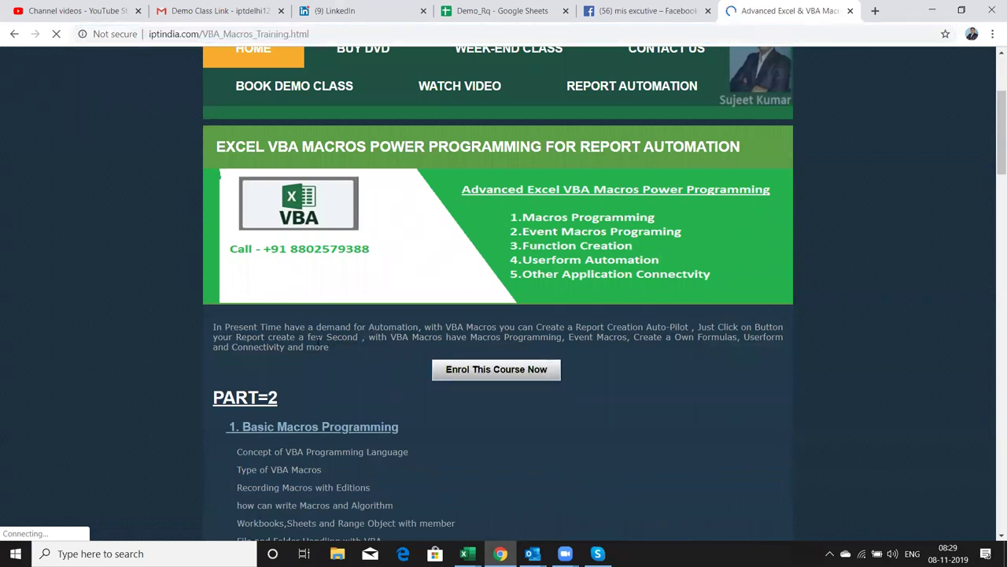
{"action": "triple_click", "coordinate": [317, 337]}
{"action": "scroll", "coordinate": [327, 271], "scroll_direction": "up", "scroll_amount": 1}
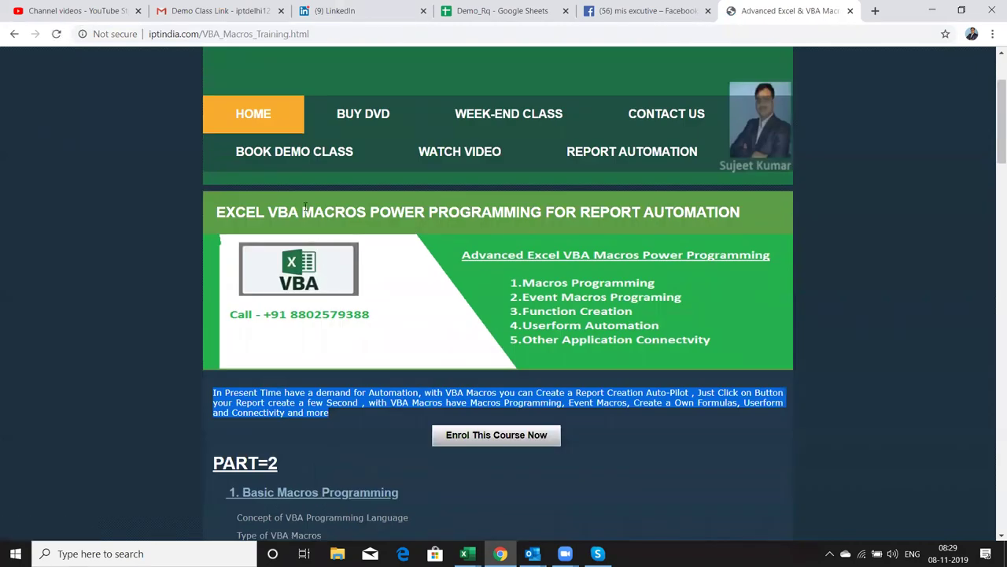
{"action": "left_click", "coordinate": [306, 207]}
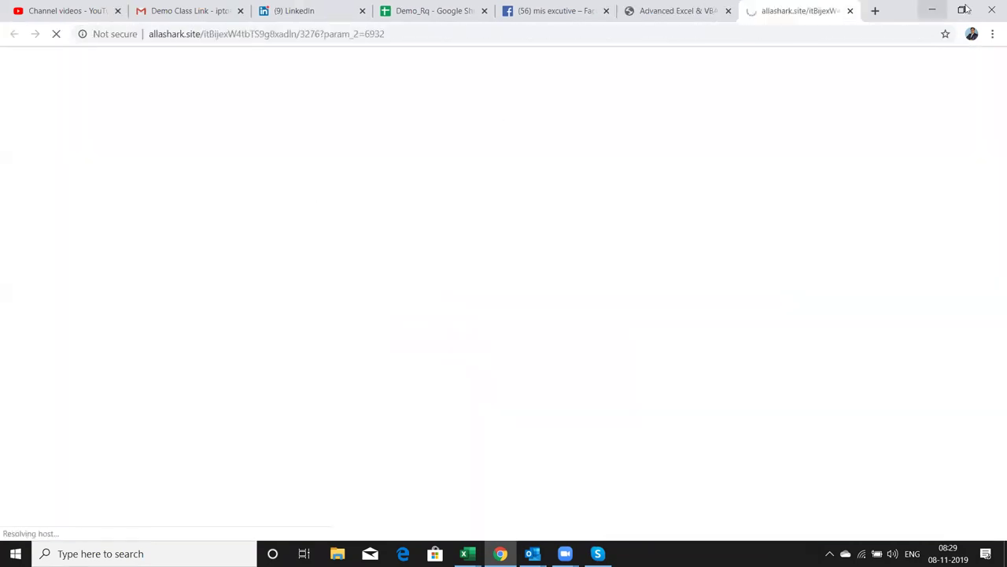
{"action": "left_click", "coordinate": [850, 11]}
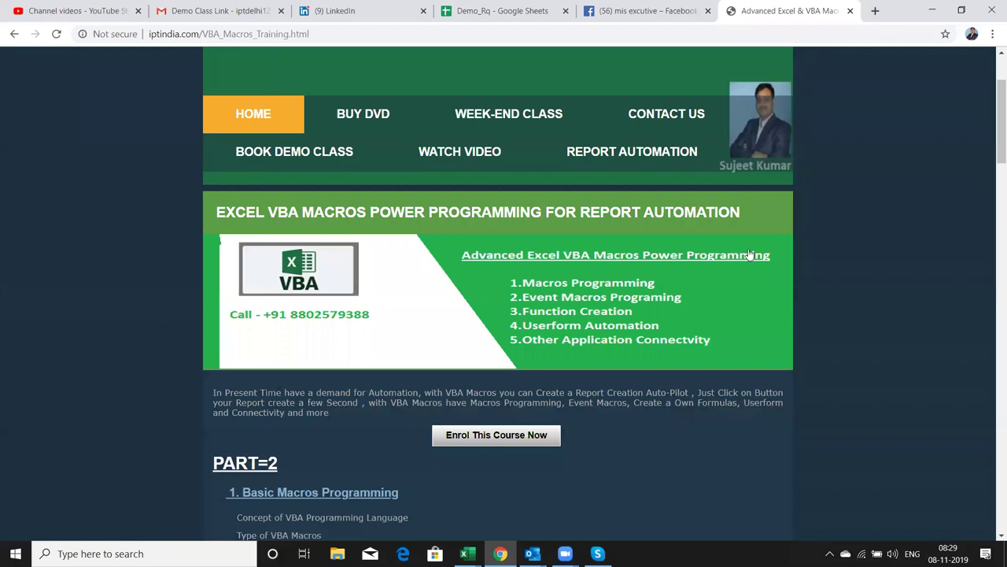
{"action": "left_click", "coordinate": [468, 553]}
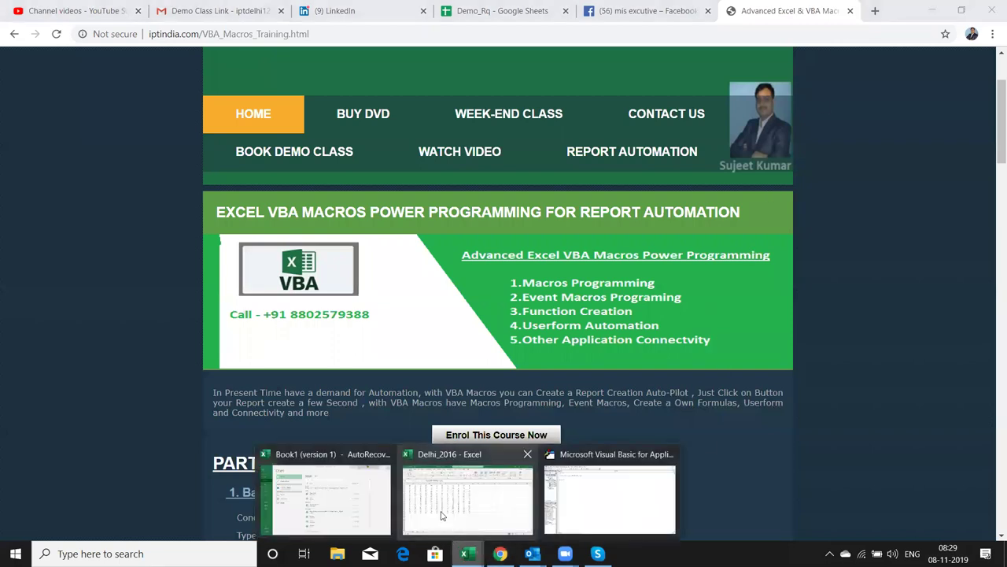
Bring Delhi_2016 to the front, select cell K19, and open Developer's Visual Basic editor.
{"action": "left_click", "coordinate": [456, 498]}
{"action": "left_click", "coordinate": [456, 498]}
{"action": "left_click", "coordinate": [451, 383]}
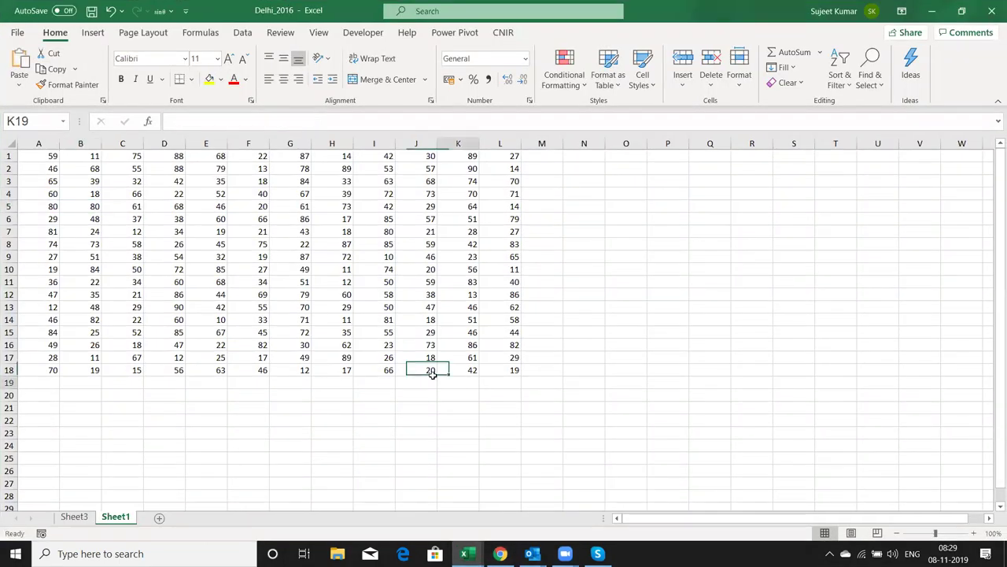
{"action": "left_click", "coordinate": [363, 32]}
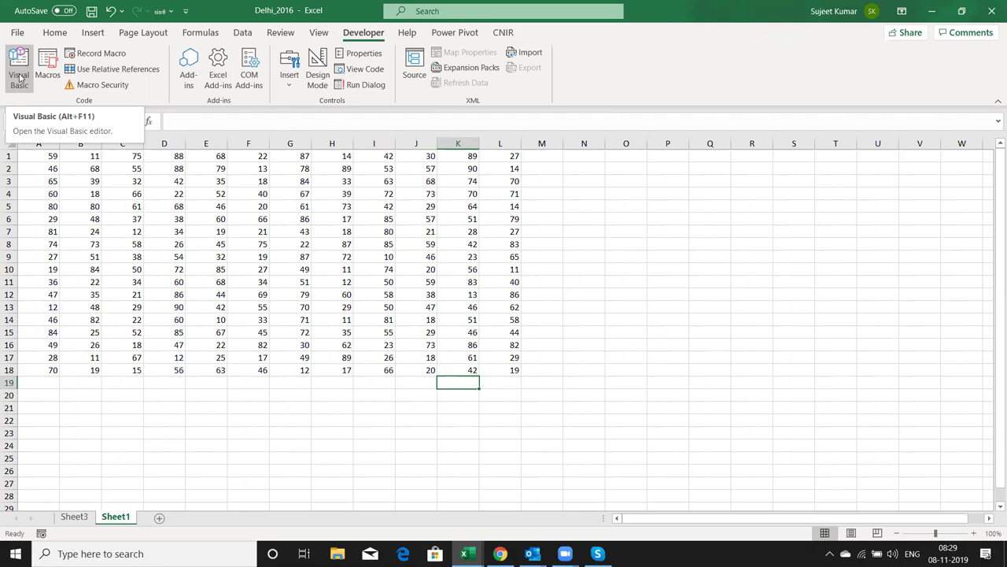
{"action": "left_click", "coordinate": [19, 77]}
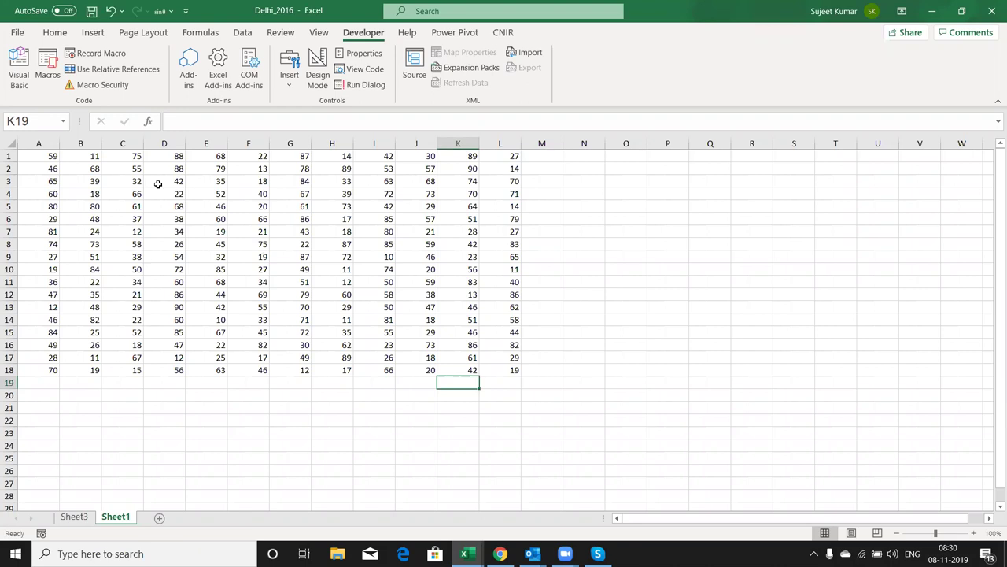
{"action": "left_click", "coordinate": [12, 88]}
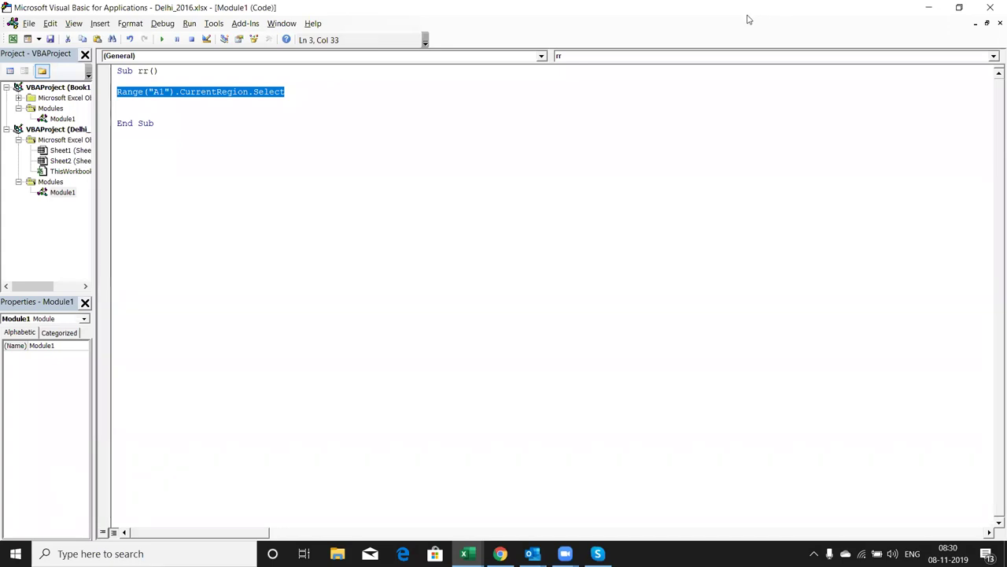
{"action": "double_click", "coordinate": [749, 19]}
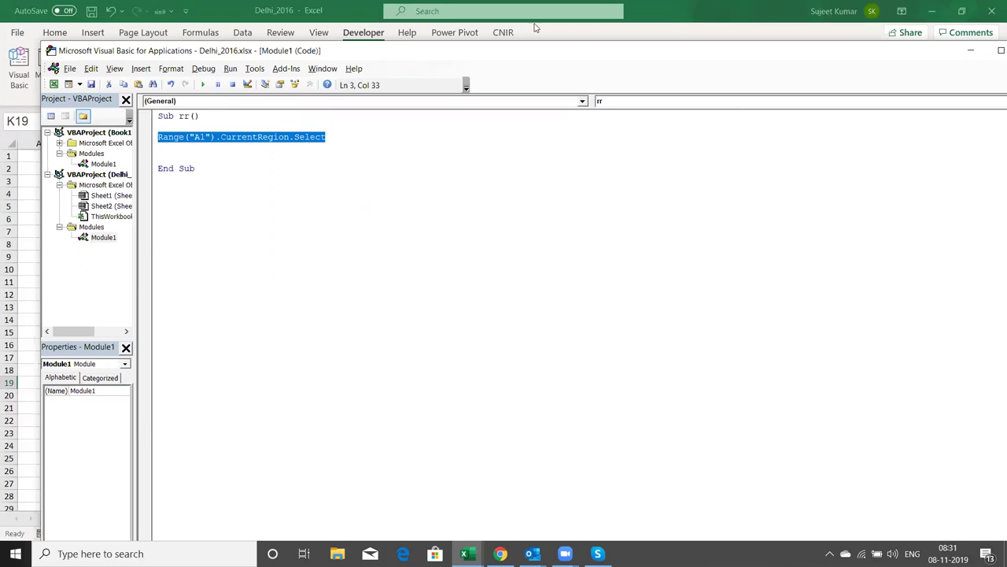
{"action": "left_click_drag", "start_coordinate": [549, 45], "coordinate": [536, 122]}
{"action": "left_click", "coordinate": [914, 94]}
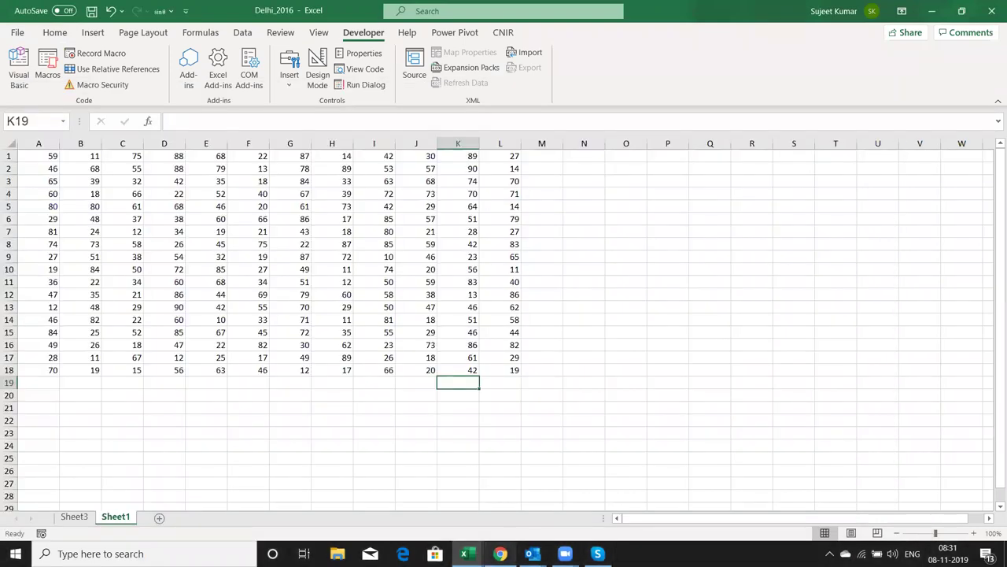
Return to the VBA course page and highlight the PART=2 heading, Concept, Data and Nested Loop.
{"action": "left_click", "coordinate": [501, 553]}
{"action": "scroll", "coordinate": [477, 353], "scroll_direction": "down", "scroll_amount": 1}
{"action": "scroll", "coordinate": [475, 351], "scroll_direction": "down", "scroll_amount": 1}
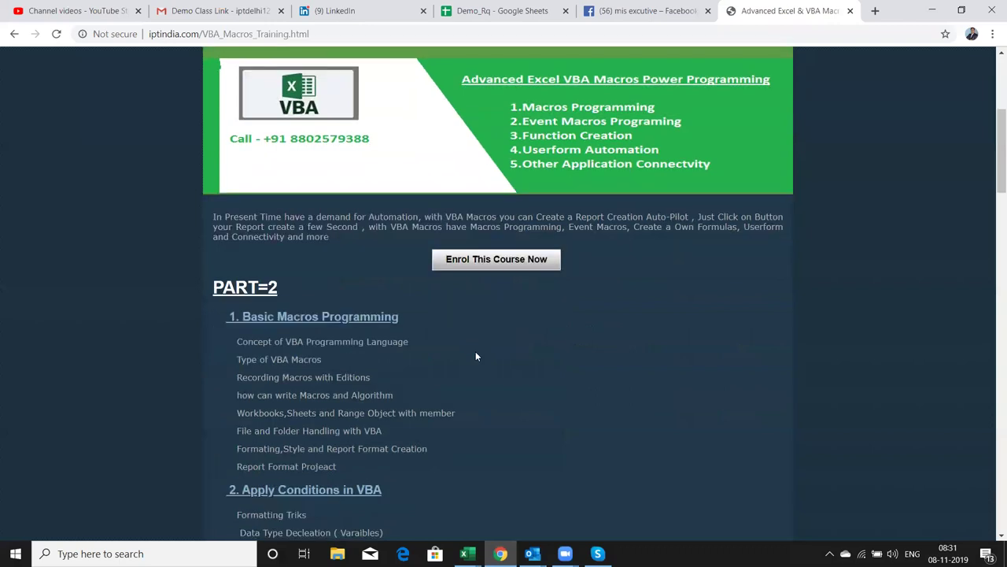
{"action": "scroll", "coordinate": [370, 283], "scroll_direction": "down", "scroll_amount": 1}
{"action": "double_click", "coordinate": [245, 200]}
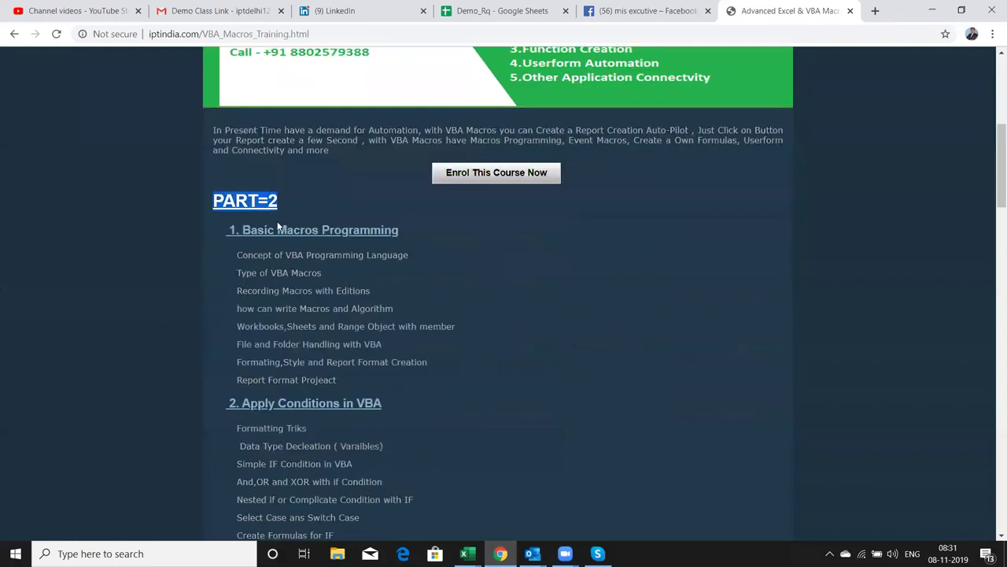
{"action": "double_click", "coordinate": [254, 255]}
{"action": "scroll", "coordinate": [242, 256], "scroll_direction": "down", "scroll_amount": 3}
{"action": "double_click", "coordinate": [249, 250]}
{"action": "scroll", "coordinate": [252, 276], "scroll_direction": "down", "scroll_amount": 1}
{"action": "scroll", "coordinate": [253, 280], "scroll_direction": "down", "scroll_amount": 1}
{"action": "triple_click", "coordinate": [253, 291]}
Scroll on through the syllabus, highlighting Fundamental, Number Function, Complicated and Dynamic.
{"action": "scroll", "coordinate": [256, 296], "scroll_direction": "down", "scroll_amount": 2}
{"action": "double_click", "coordinate": [259, 314]}
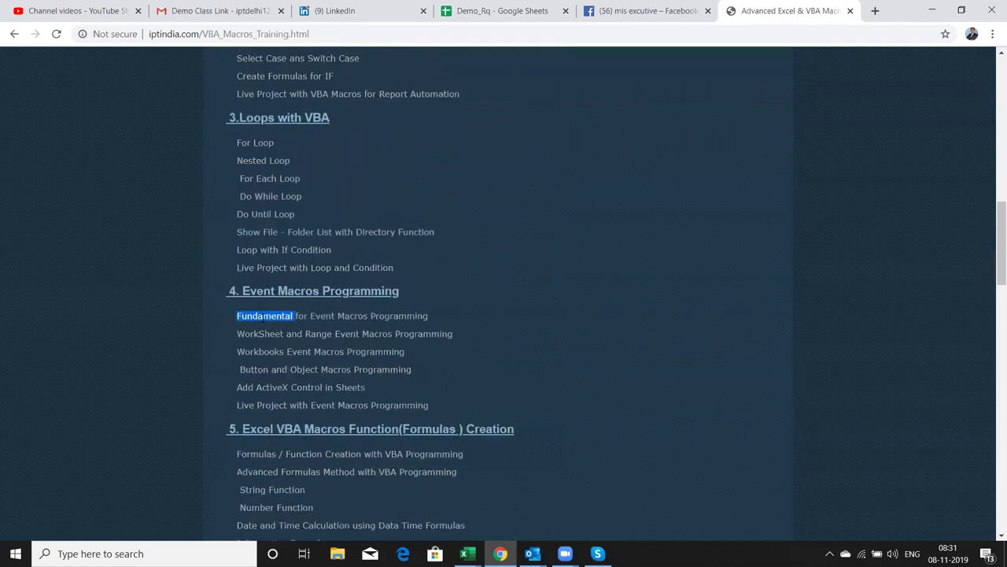
{"action": "scroll", "coordinate": [264, 319], "scroll_direction": "down", "scroll_amount": 3}
{"action": "triple_click", "coordinate": [264, 312]}
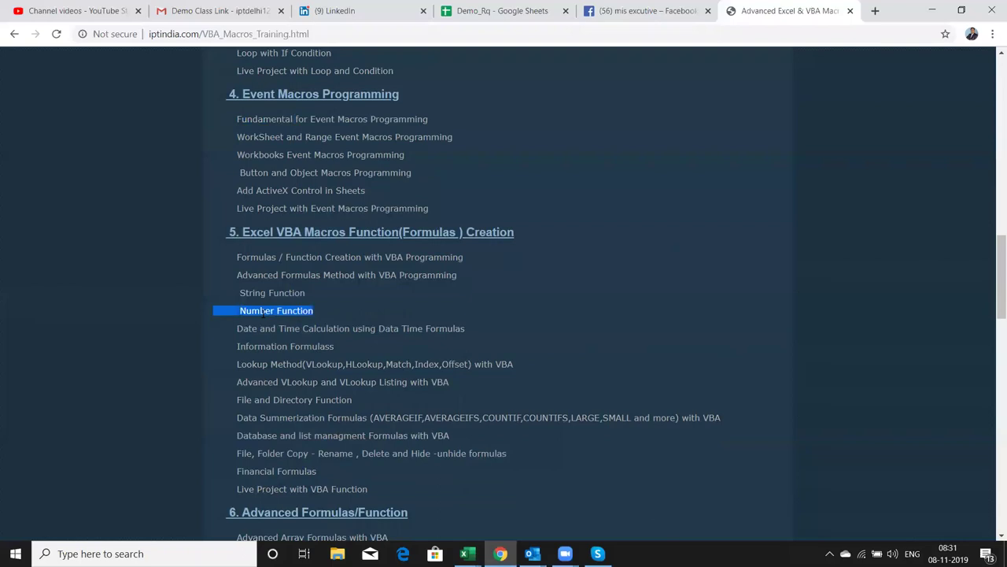
{"action": "scroll", "coordinate": [266, 319], "scroll_direction": "down", "scroll_amount": 3}
{"action": "double_click", "coordinate": [267, 358]}
{"action": "scroll", "coordinate": [269, 346], "scroll_direction": "down", "scroll_amount": 3}
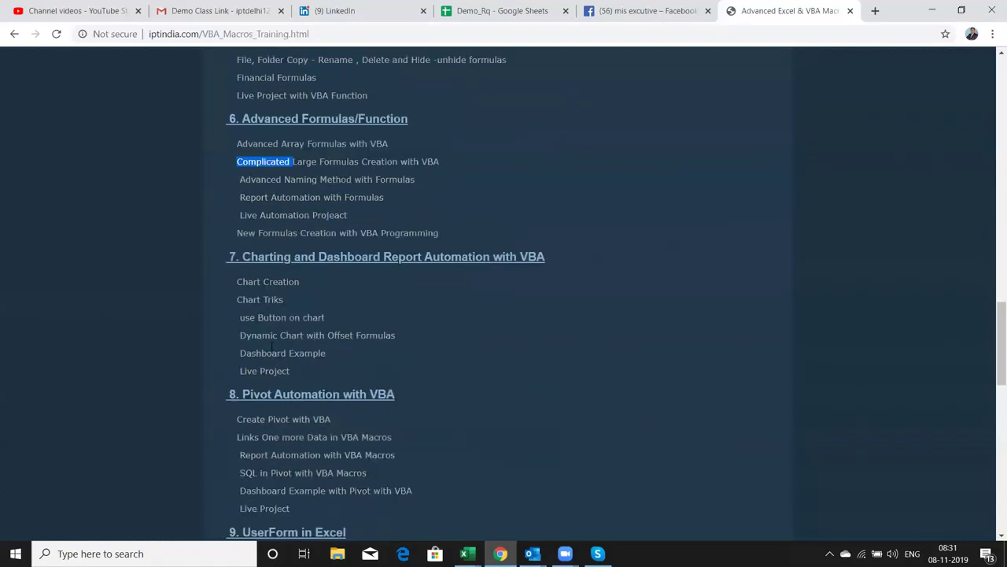
{"action": "double_click", "coordinate": [260, 335]}
{"action": "scroll", "coordinate": [275, 337], "scroll_direction": "down", "scroll_amount": 2}
Highlight Duplicate, Dynamic and Access further down the syllabus.
{"action": "left_click", "coordinate": [271, 340]}
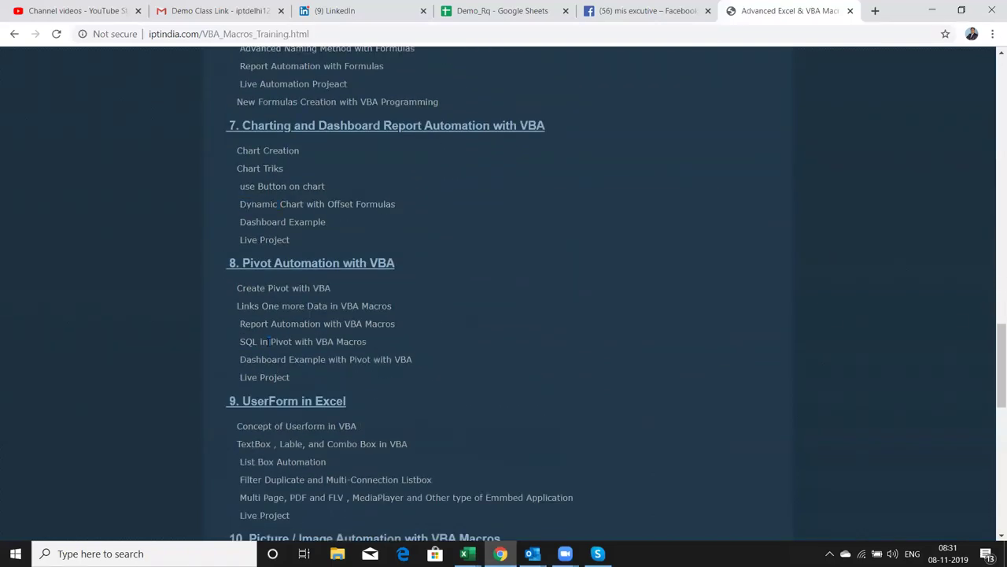
{"action": "scroll", "coordinate": [269, 342], "scroll_direction": "down", "scroll_amount": 2}
{"action": "double_click", "coordinate": [272, 347]}
{"action": "scroll", "coordinate": [271, 348], "scroll_direction": "down", "scroll_amount": 2}
{"action": "left_click", "coordinate": [273, 348]}
{"action": "double_click", "coordinate": [272, 349]}
{"action": "scroll", "coordinate": [273, 348], "scroll_direction": "down", "scroll_amount": 2}
{"action": "double_click", "coordinate": [272, 356]}
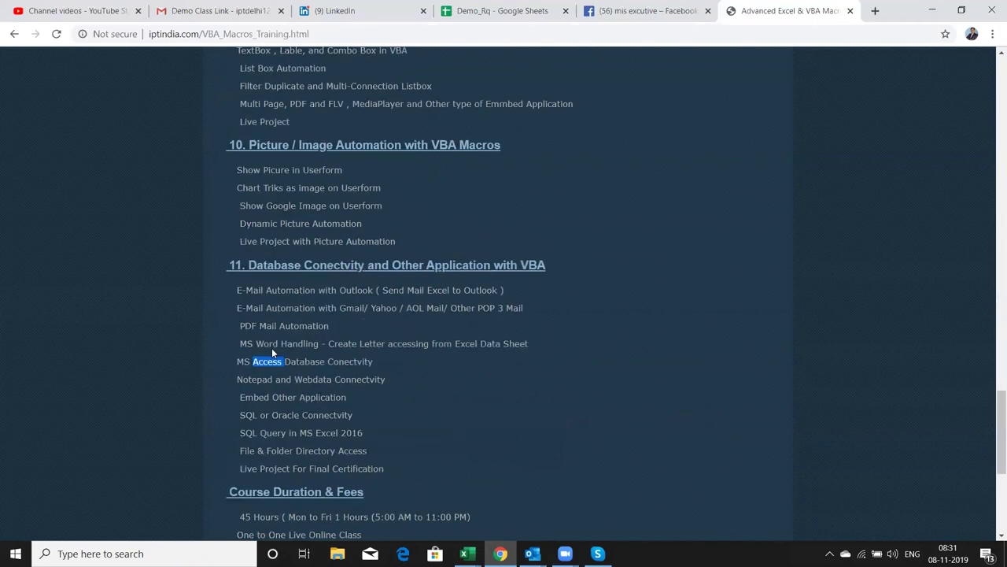
{"action": "scroll", "coordinate": [272, 355], "scroll_direction": "down", "scroll_amount": 1}
{"action": "scroll", "coordinate": [272, 352], "scroll_direction": "down", "scroll_amount": 1}
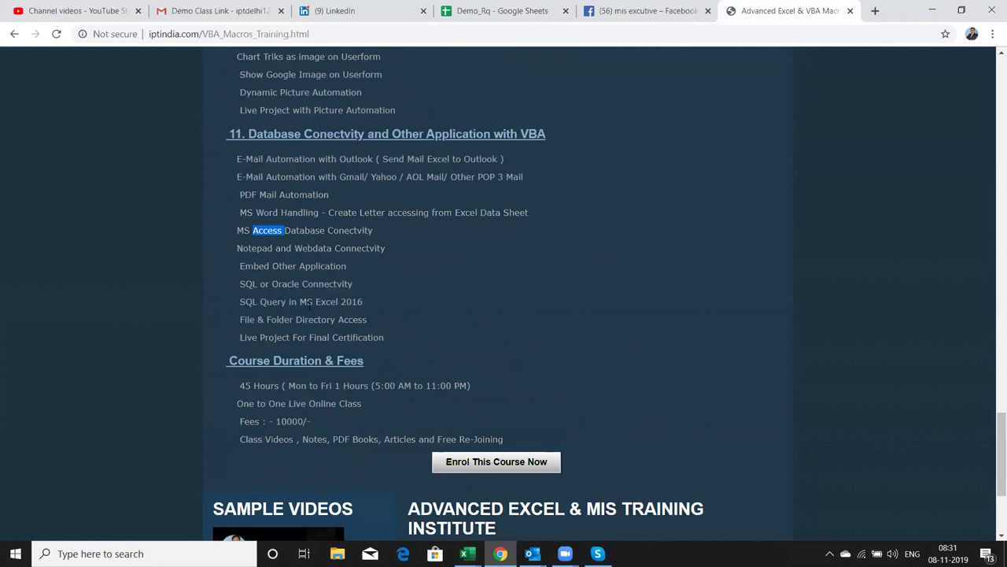
{"action": "left_click", "coordinate": [252, 386]}
In Course Duration & Fees, highlight Fri, the Notes line and Free Re-Joining, then show the desktop.
{"action": "double_click", "coordinate": [326, 386]}
{"action": "left_click", "coordinate": [271, 444]}
{"action": "double_click", "coordinate": [315, 441]}
{"action": "triple_click", "coordinate": [350, 442]}
{"action": "left_click", "coordinate": [406, 448]}
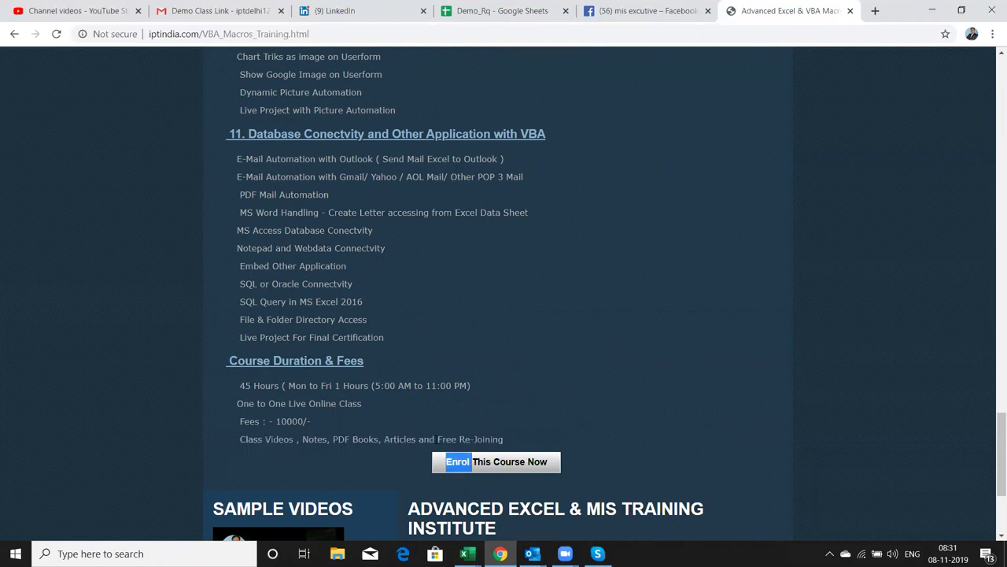
{"action": "left_click_drag", "start_coordinate": [437, 439], "coordinate": [486, 440]}
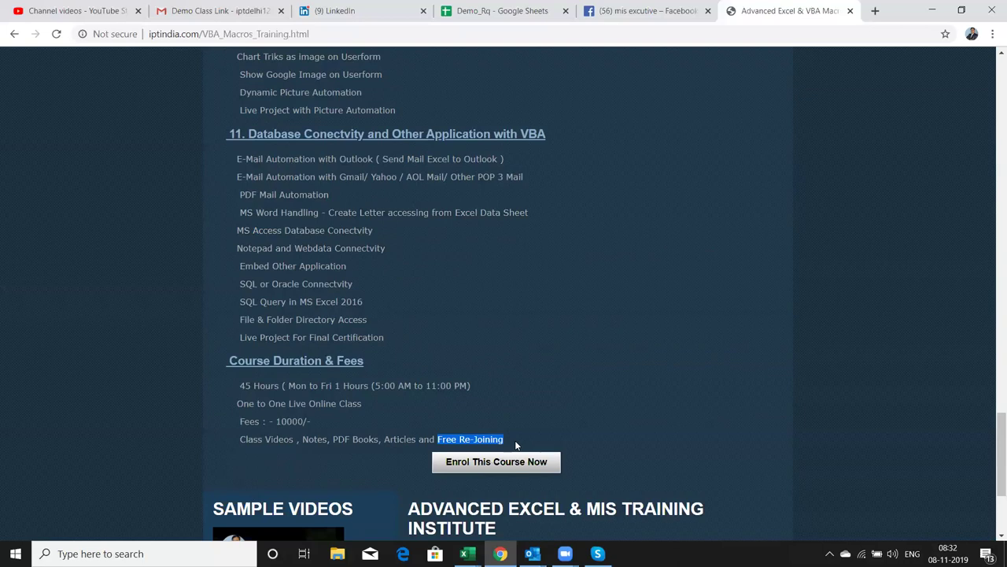
{"action": "key", "text": "super+d"}
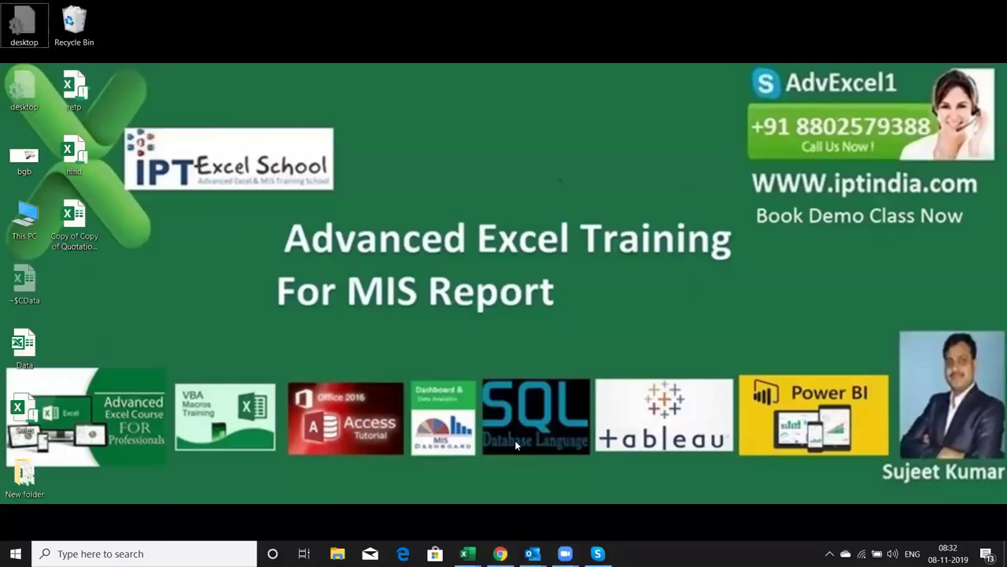